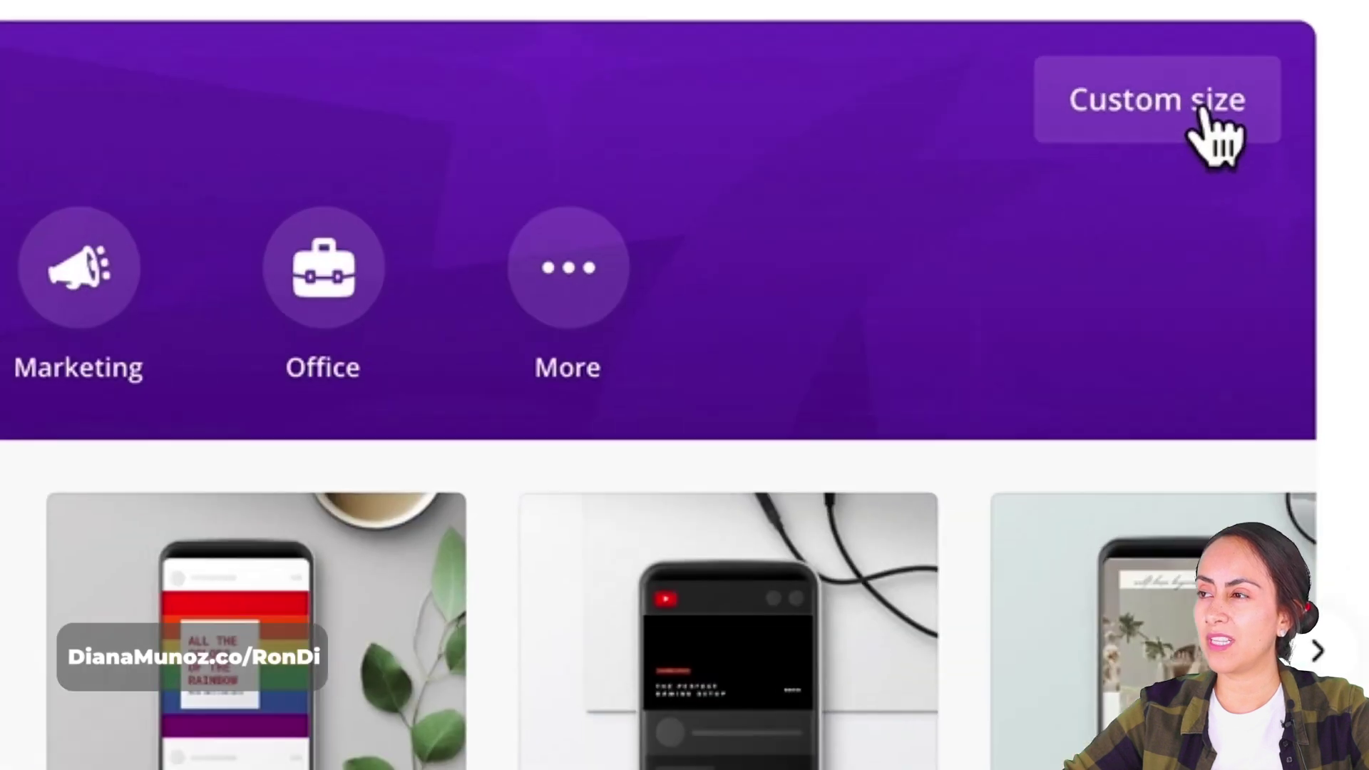
Step: Check the pixel units under Custom size, then start a blank 1920 × 1080 video design
{"action": "left_click", "coordinate": [1272, 112]}
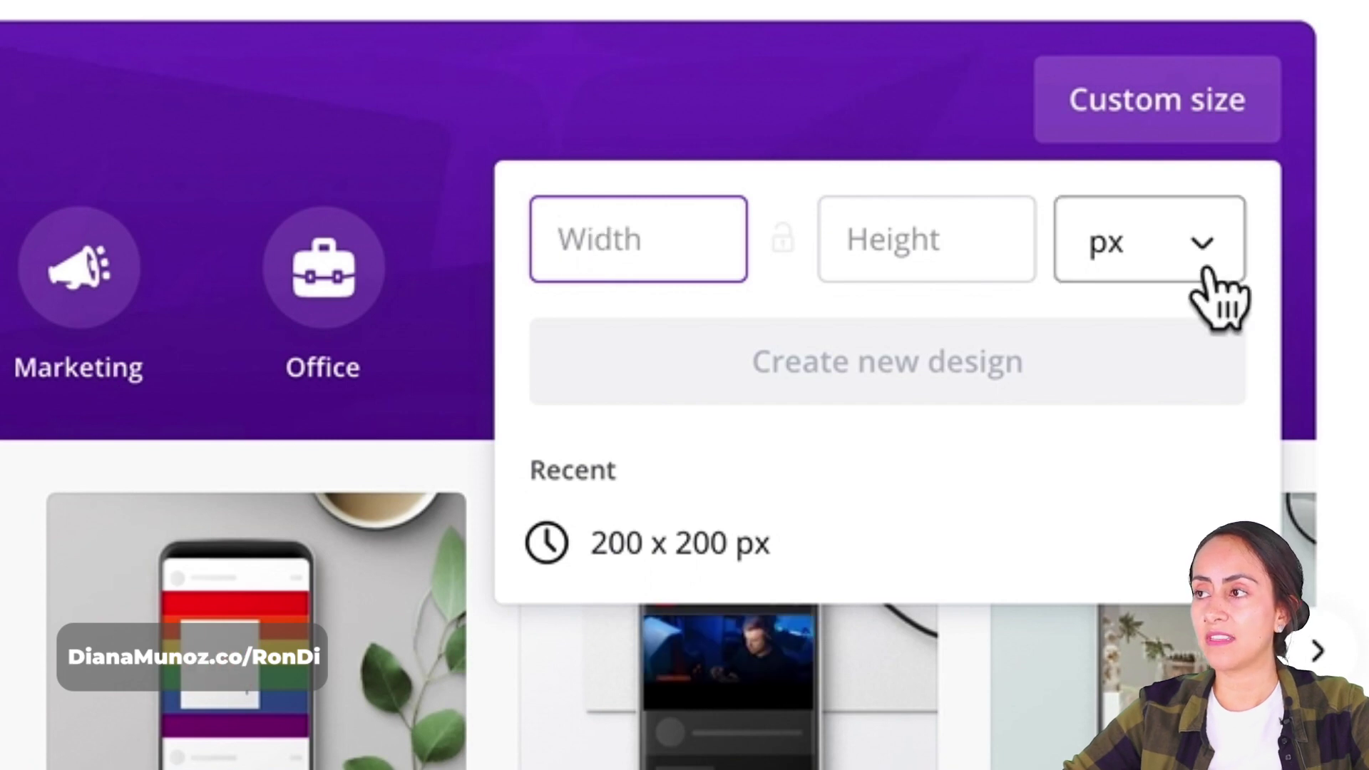
{"action": "left_click", "coordinate": [1214, 290]}
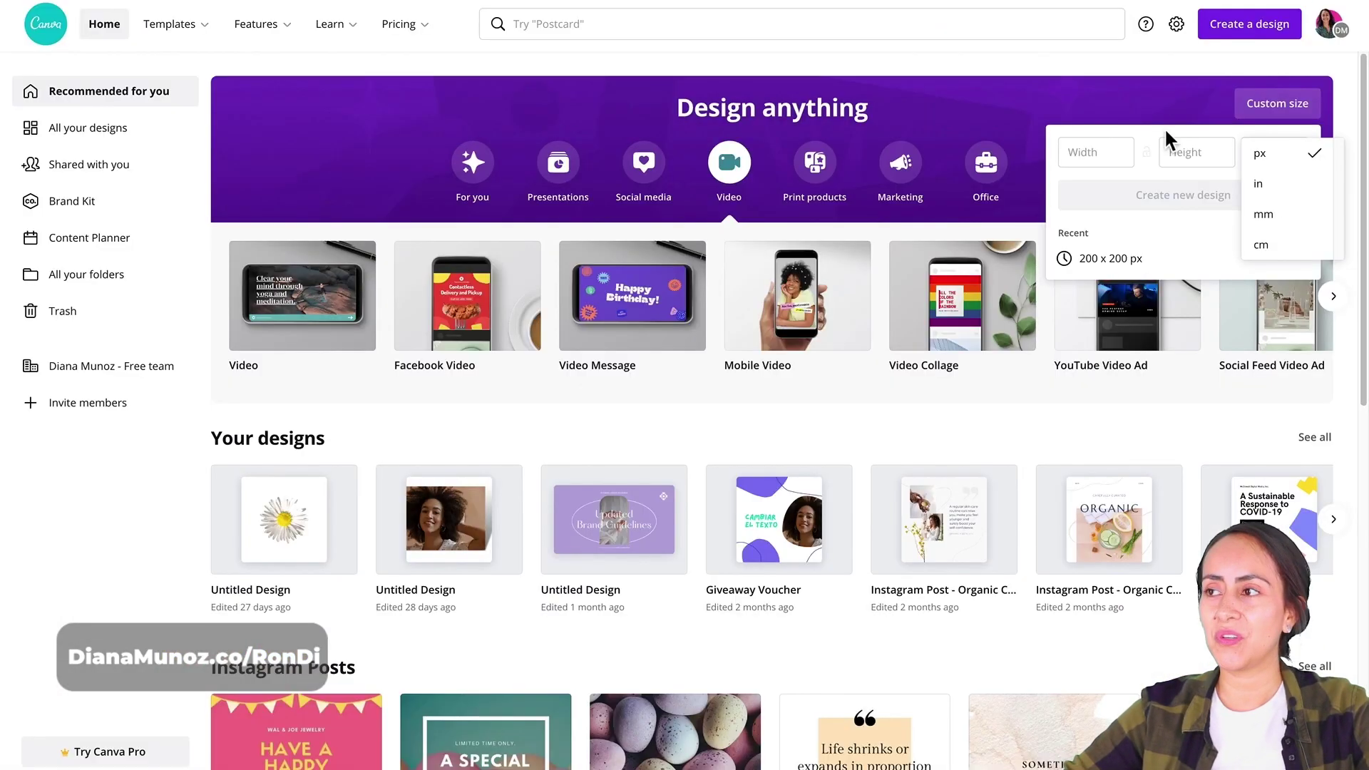
{"action": "left_click", "coordinate": [831, 55]}
{"action": "left_click", "coordinate": [831, 54]}
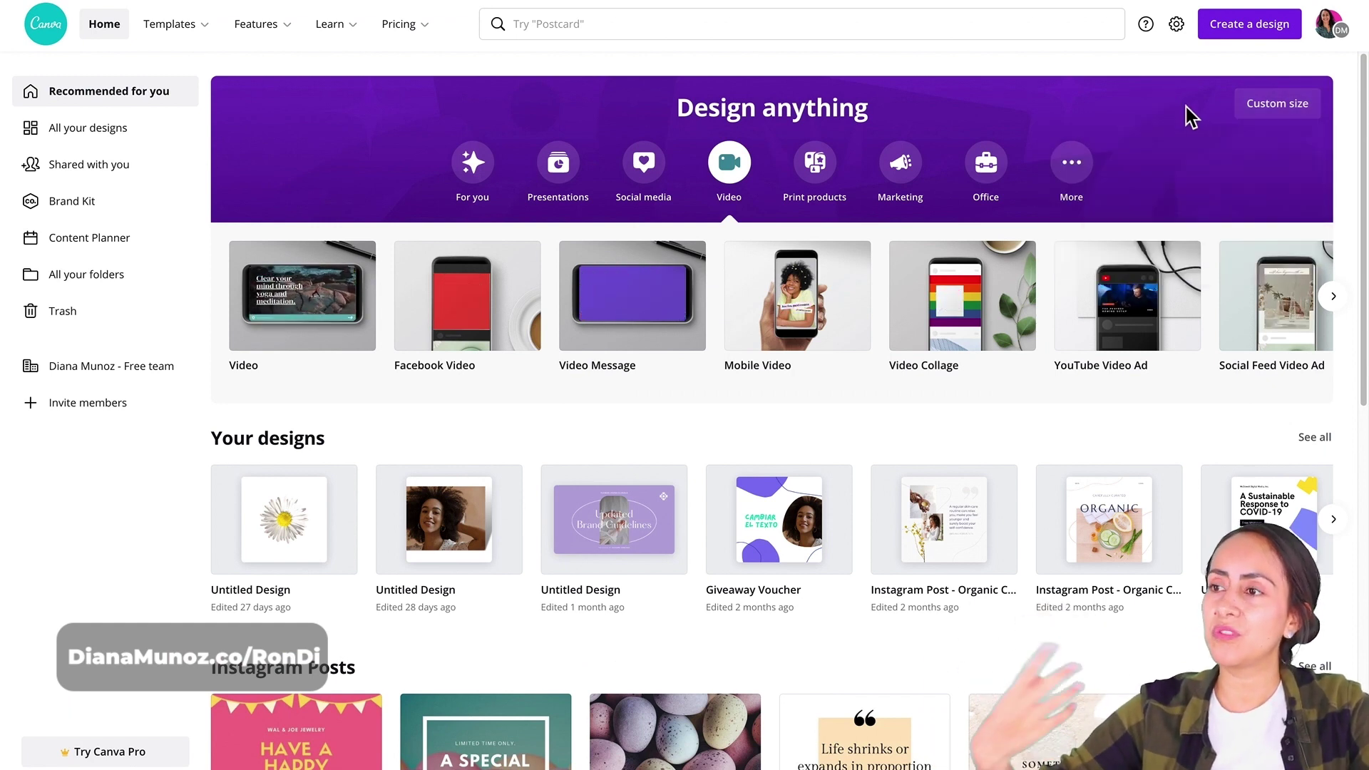
{"action": "left_click", "coordinate": [330, 300]}
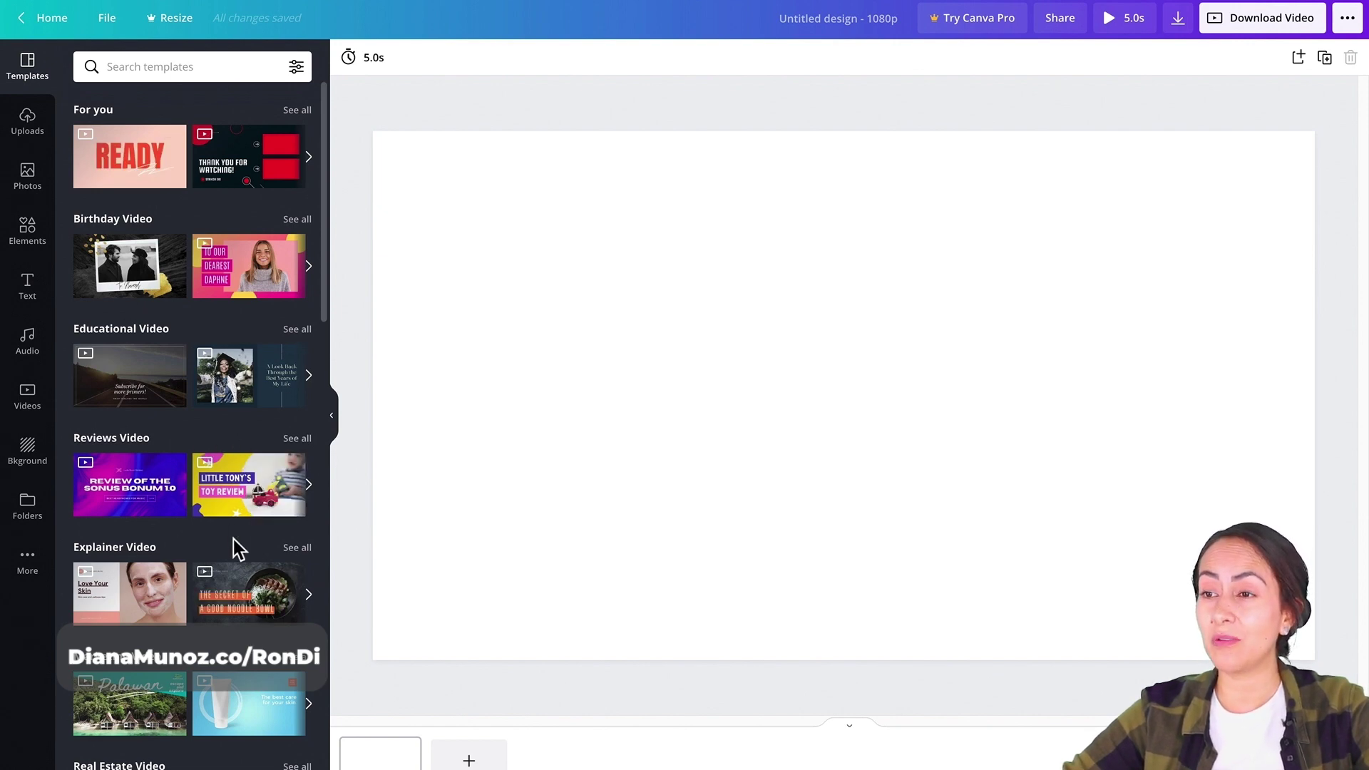
Step: Browse the video template categories, then go back to the home page's Video design types
{"action": "scroll", "coordinate": [234, 541], "scroll_direction": "down", "scroll_amount": 3}
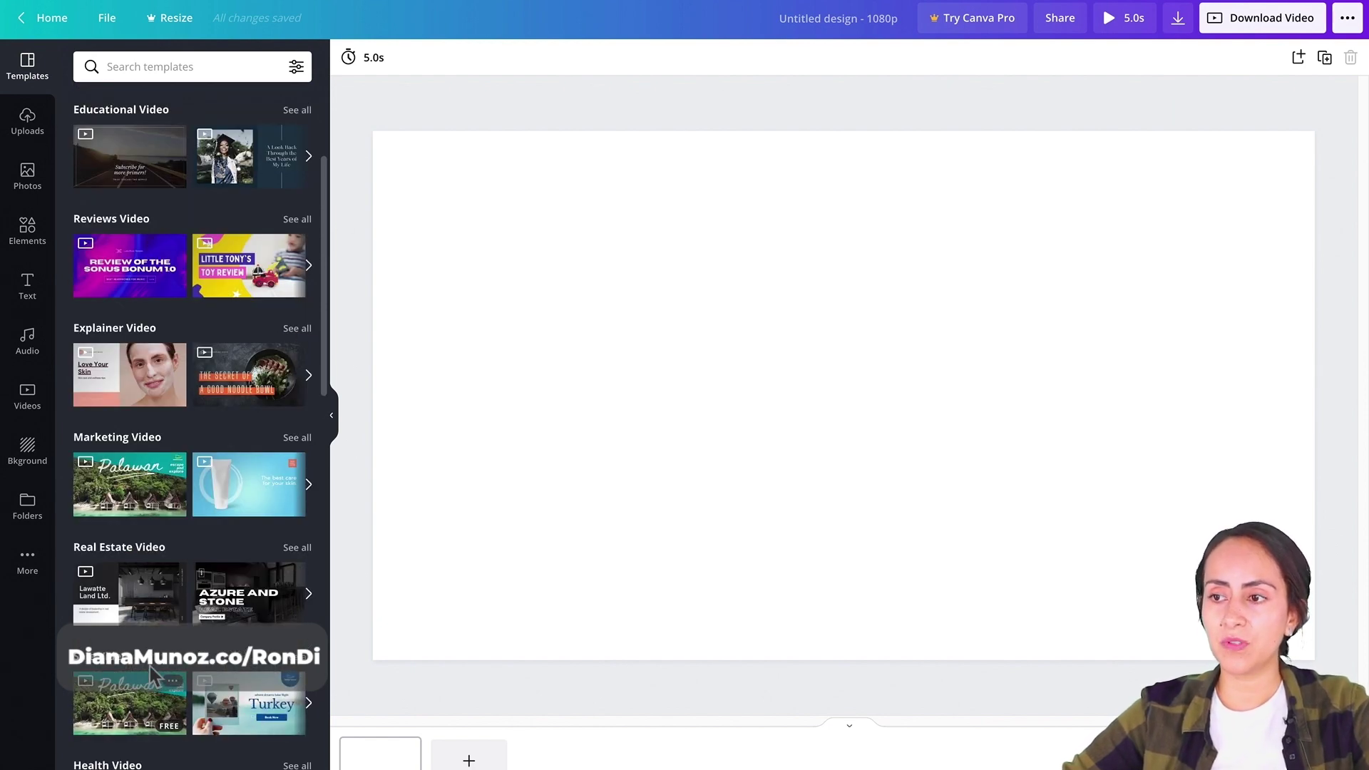
{"action": "scroll", "coordinate": [168, 606], "scroll_direction": "down", "scroll_amount": 5}
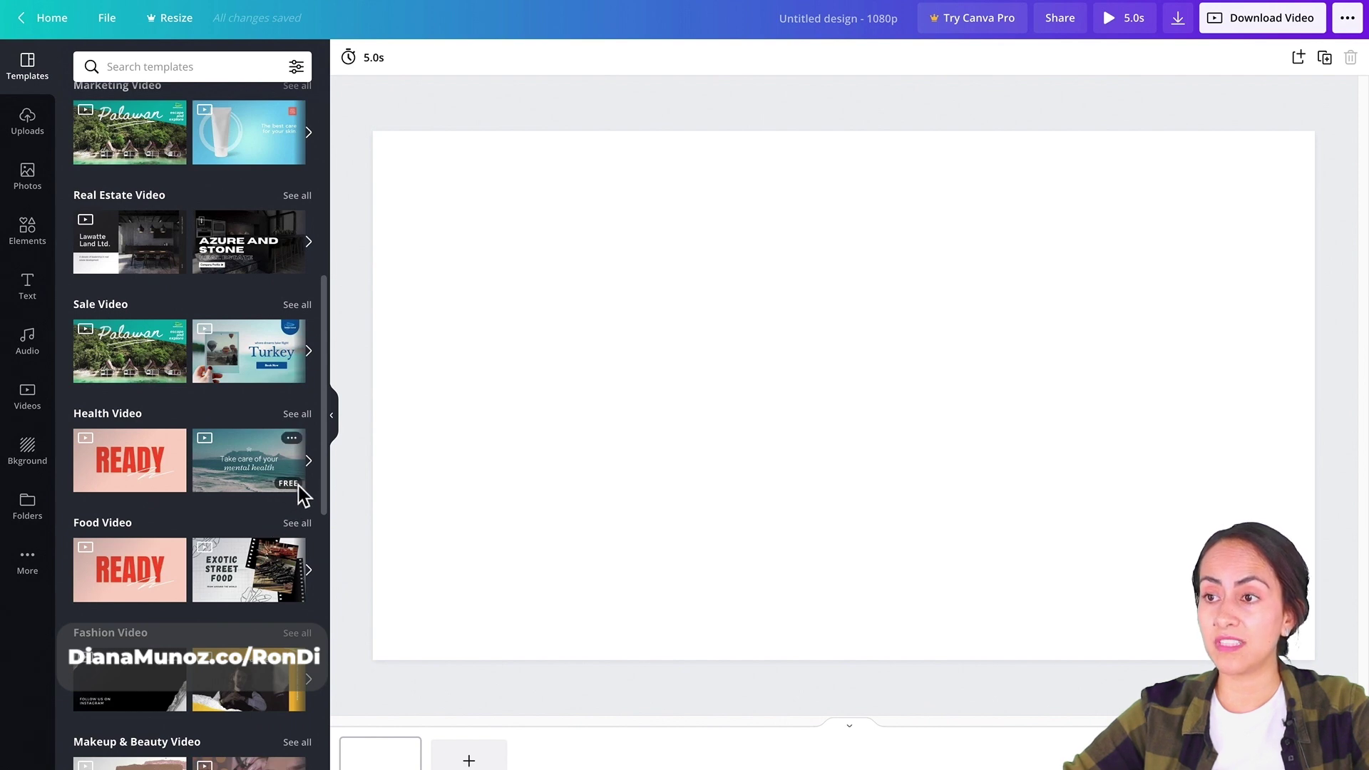
{"action": "scroll", "coordinate": [250, 516], "scroll_direction": "up", "scroll_amount": 8}
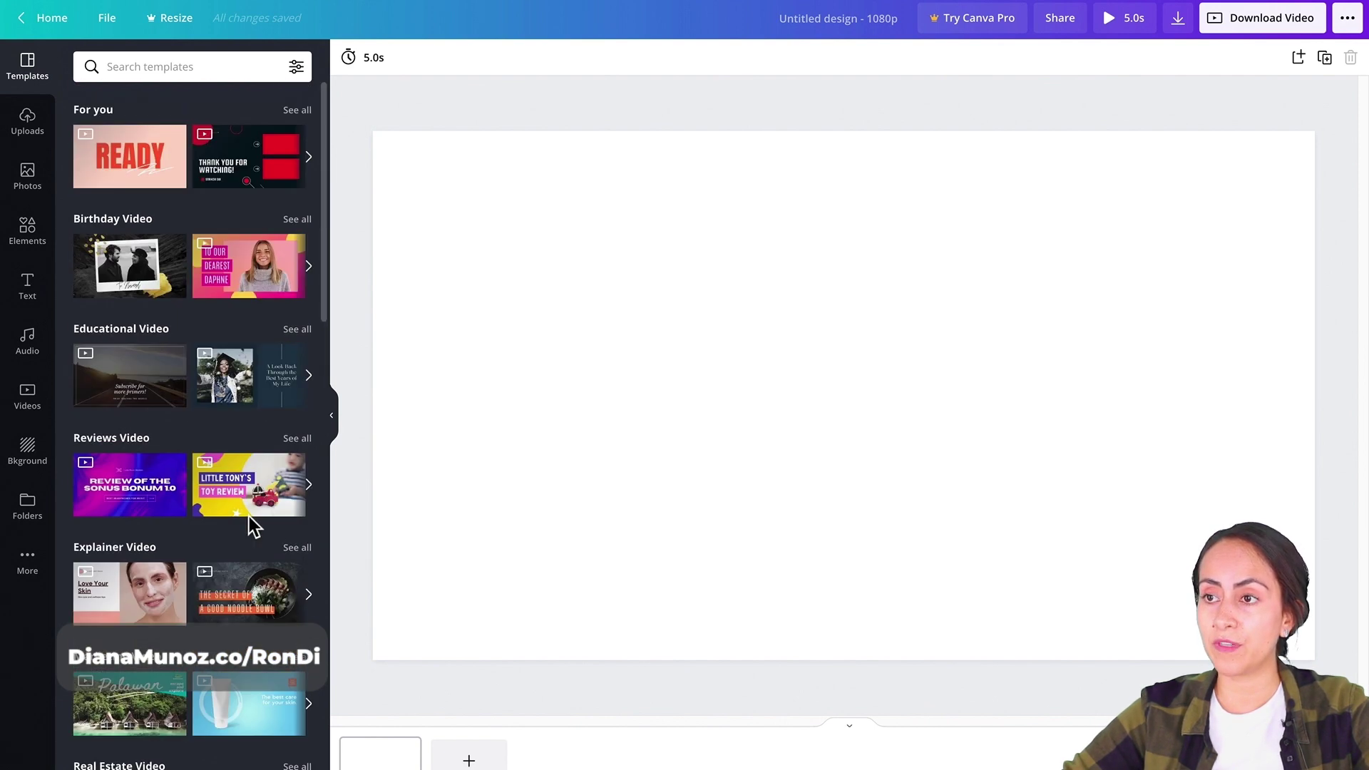
{"action": "mouse_move", "coordinate": [288, 277]}
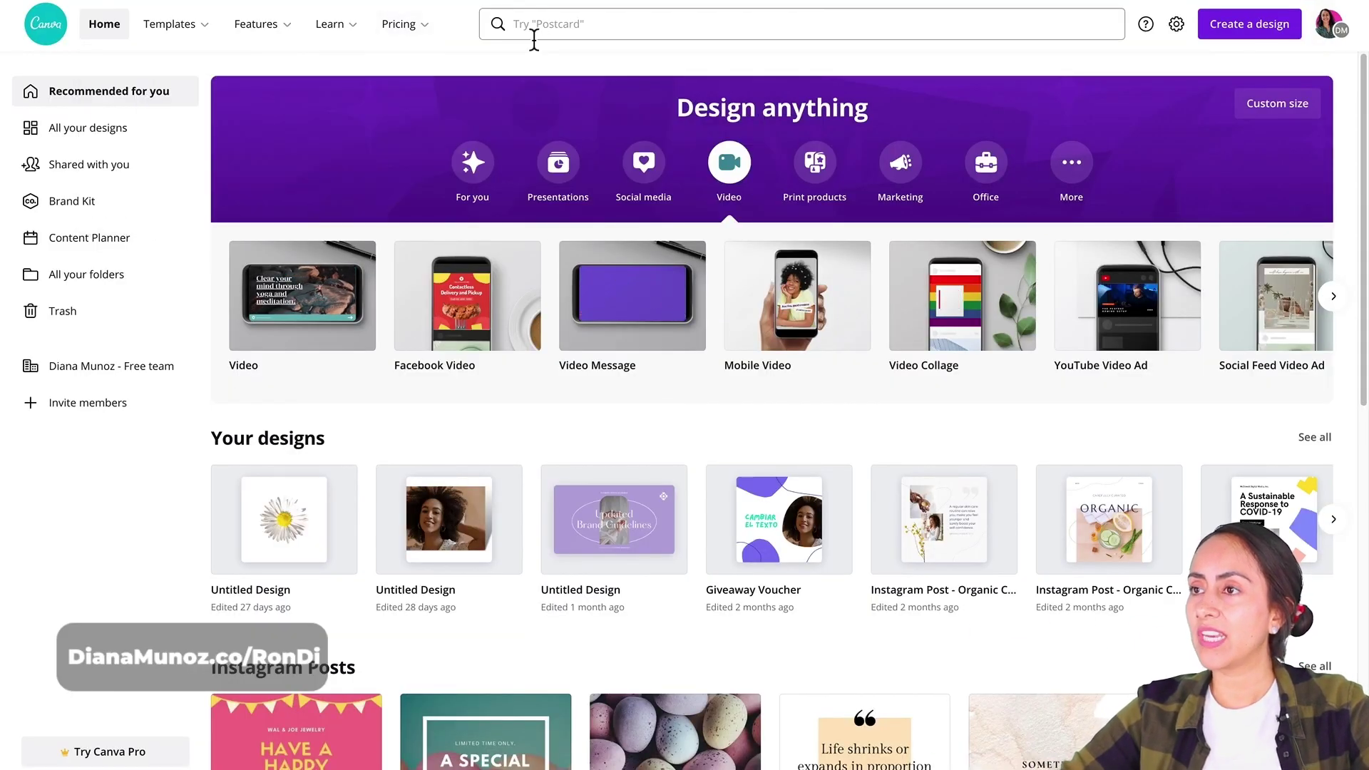
Step: Search designs for 'video', choose the 1920 × 1080 Video type, and browse its 955 templates
{"action": "left_click", "coordinate": [663, 22]}
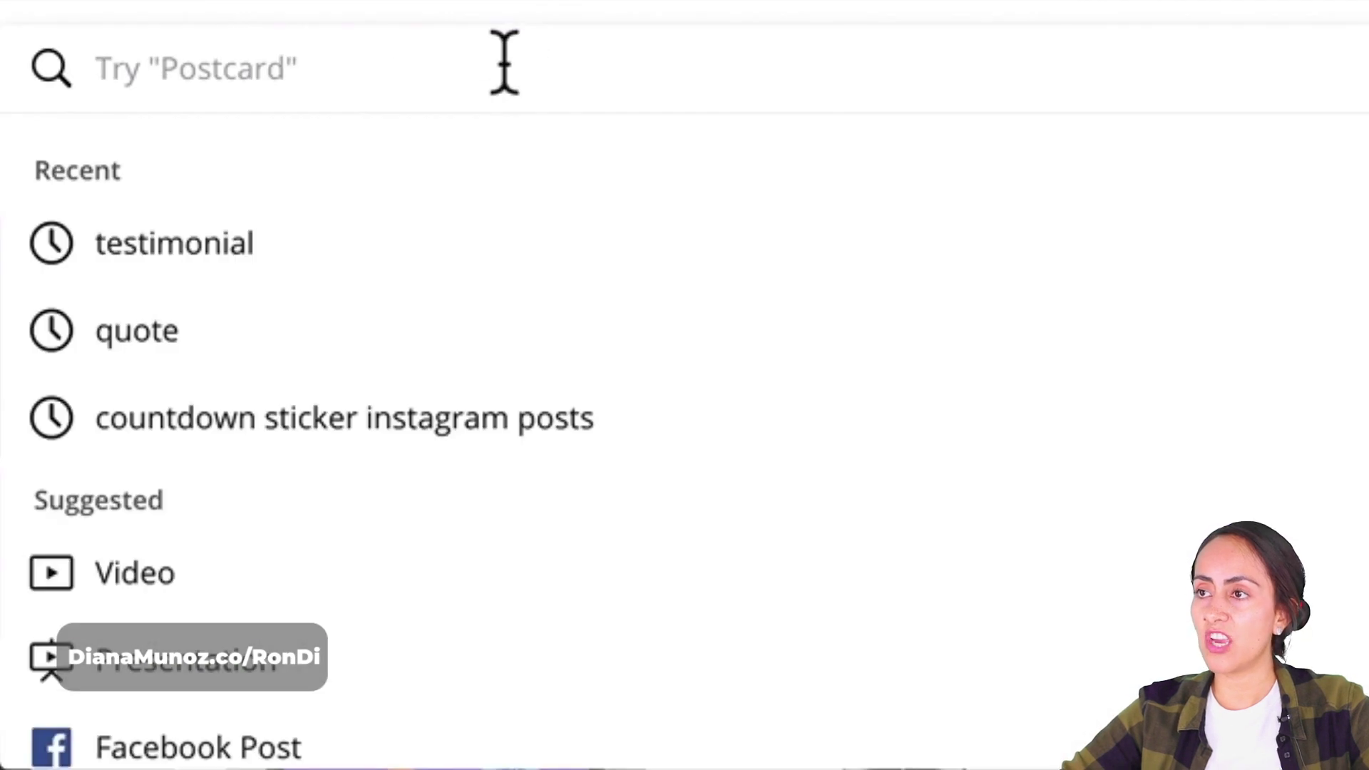
{"action": "type", "text": "video"}
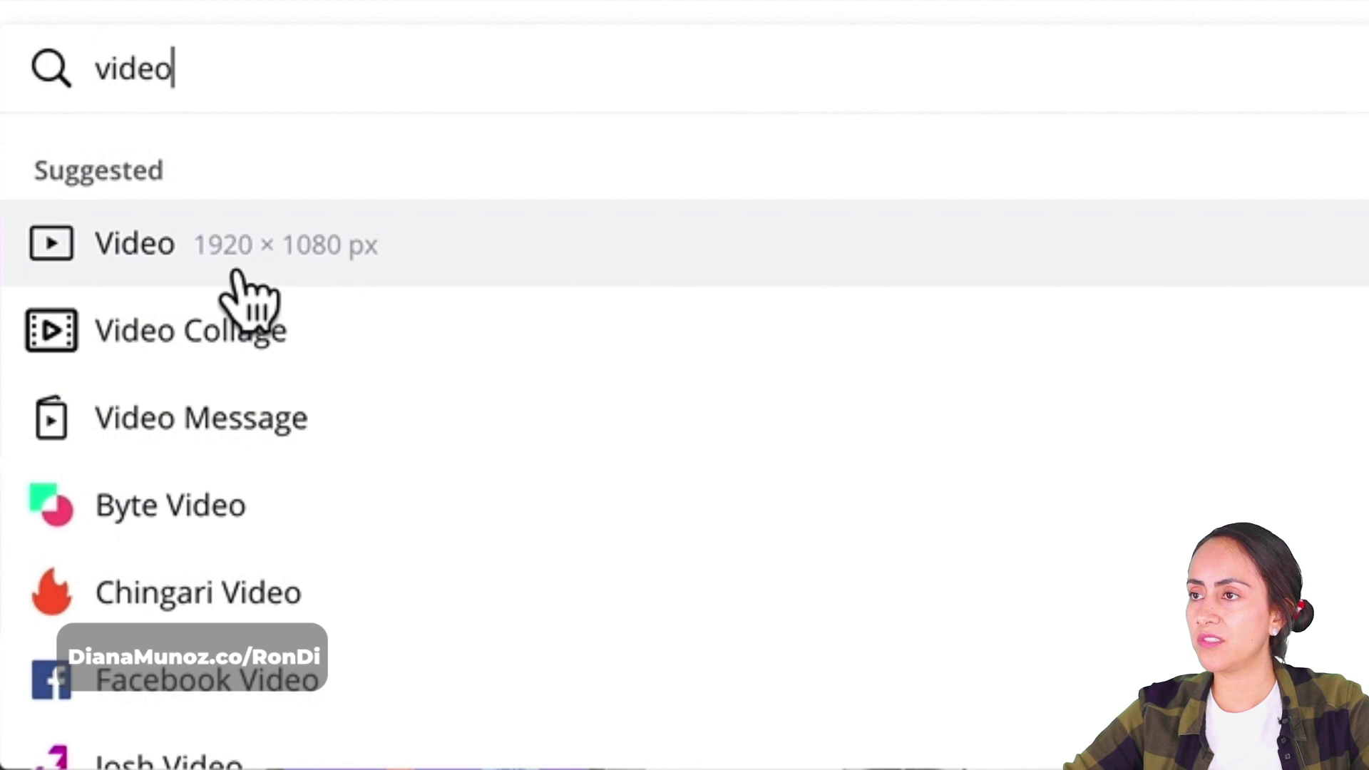
{"action": "left_click", "coordinate": [557, 285]}
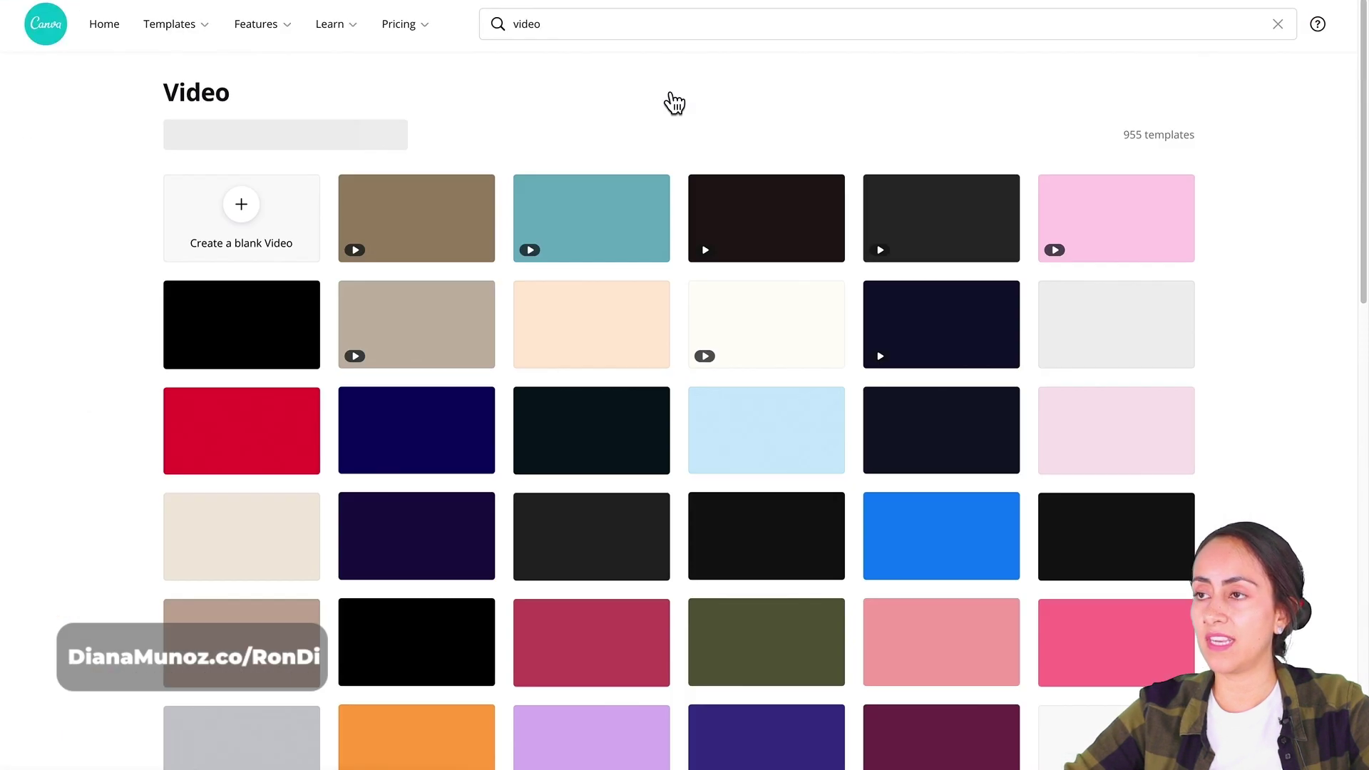
{"action": "scroll", "coordinate": [1310, 330], "scroll_direction": "down", "scroll_amount": 1}
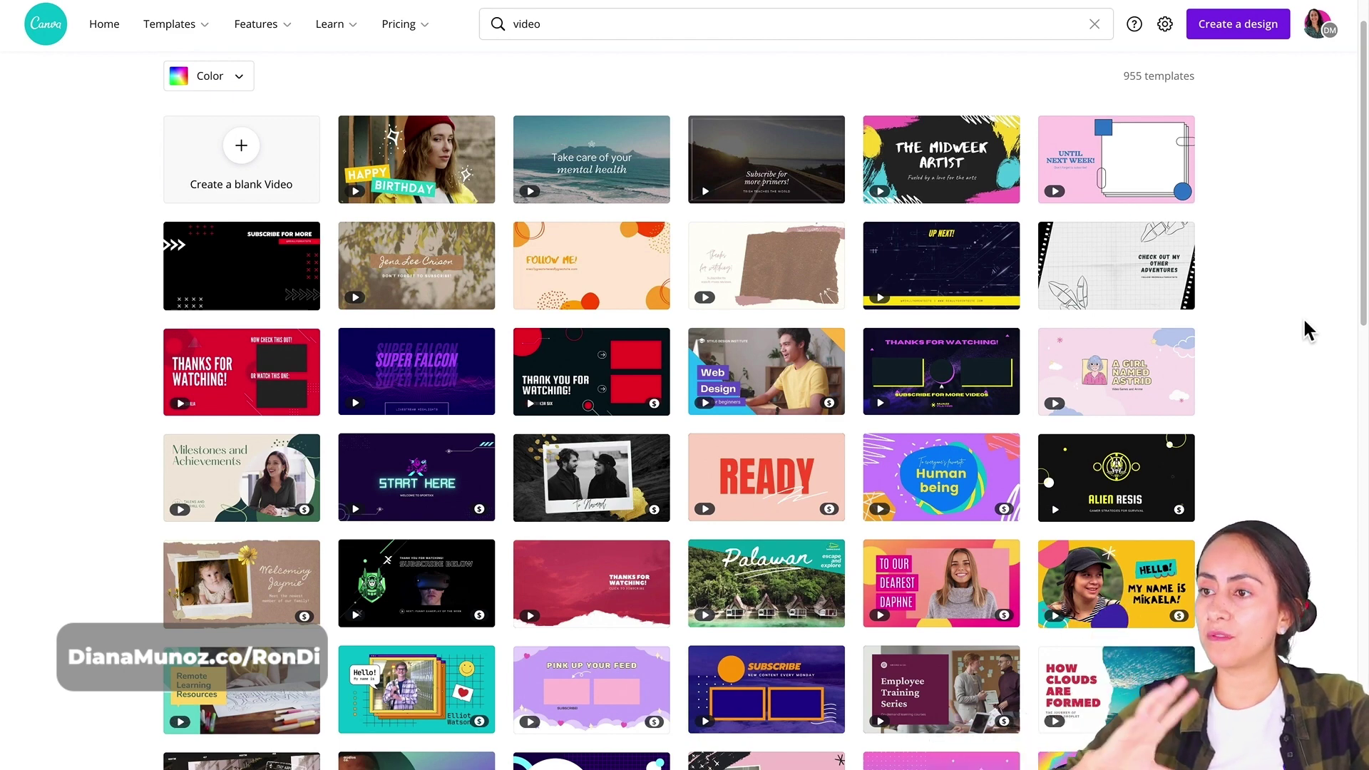
{"action": "scroll", "coordinate": [1308, 330], "scroll_direction": "down", "scroll_amount": 3}
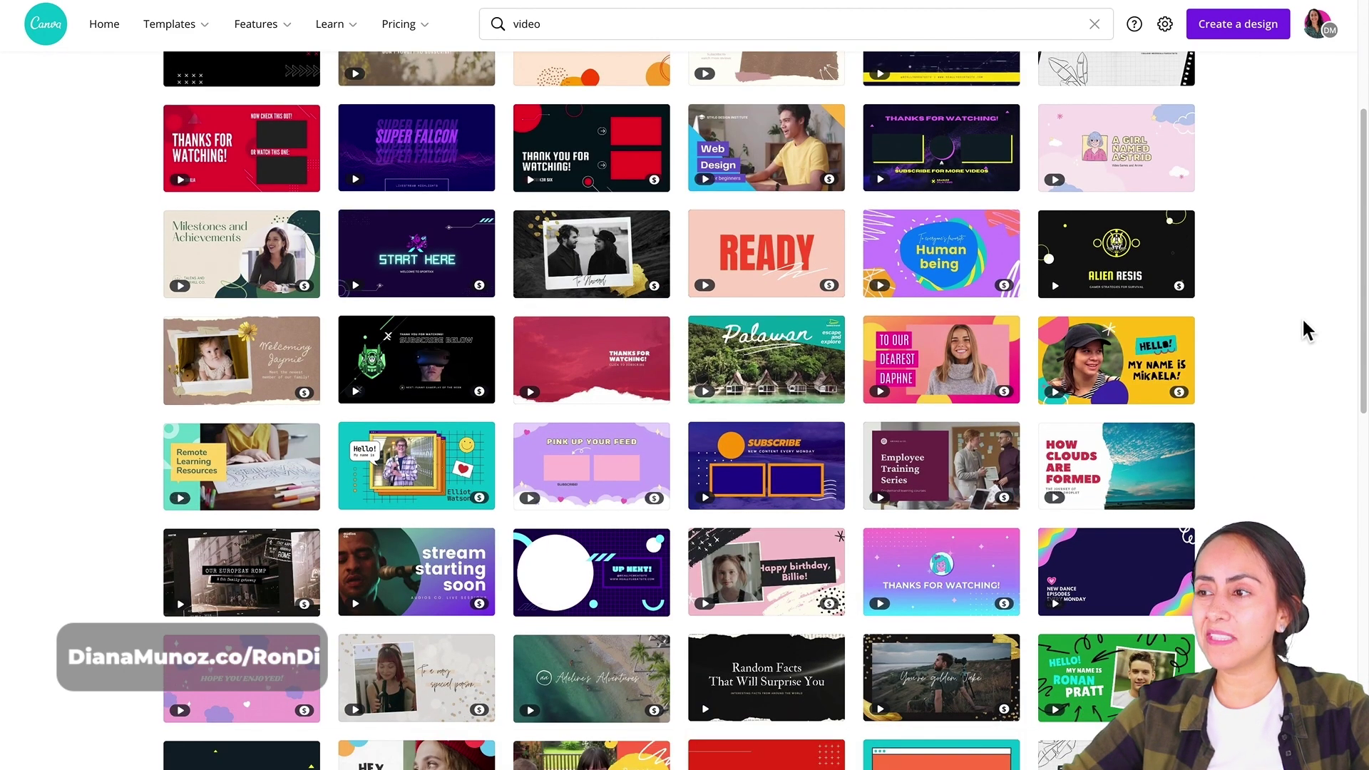
{"action": "scroll", "coordinate": [1308, 330], "scroll_direction": "down", "scroll_amount": 3}
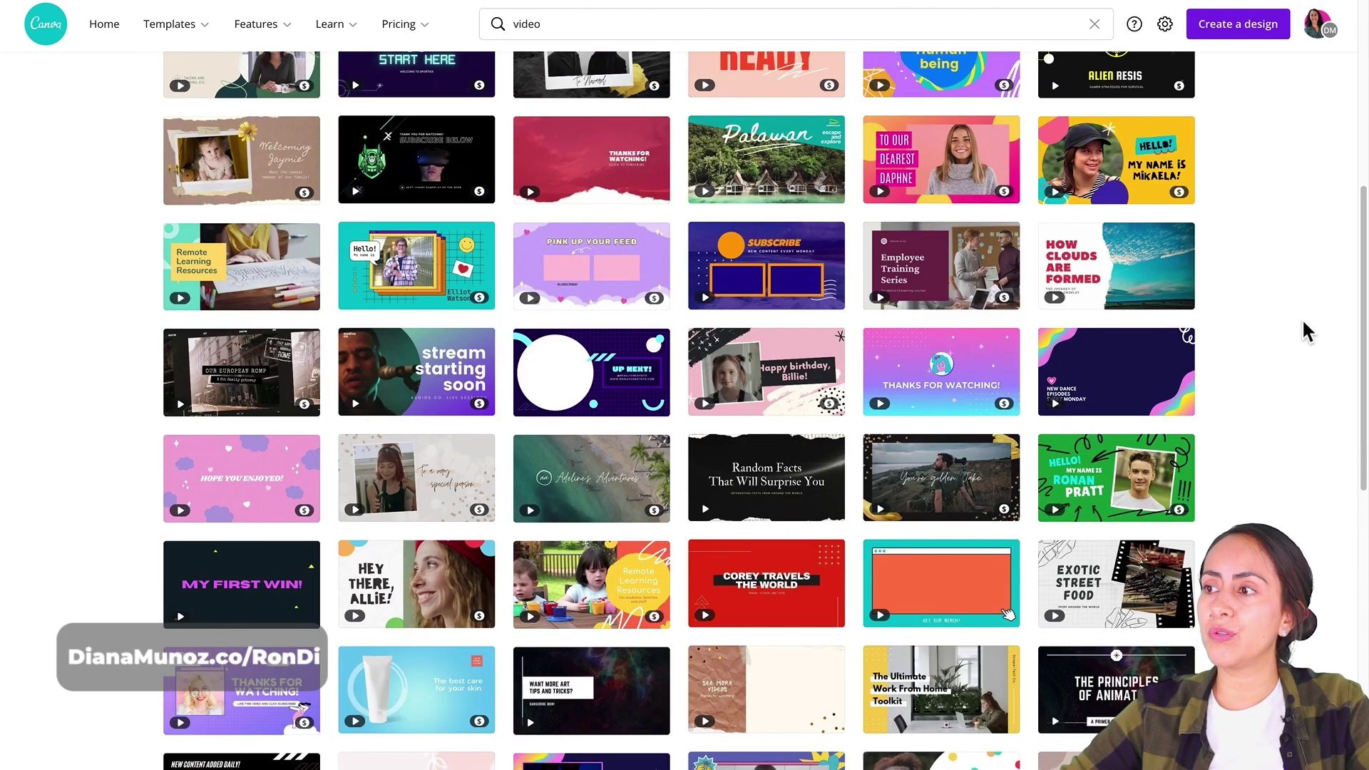
{"action": "scroll", "coordinate": [1306, 330], "scroll_direction": "down", "scroll_amount": 6}
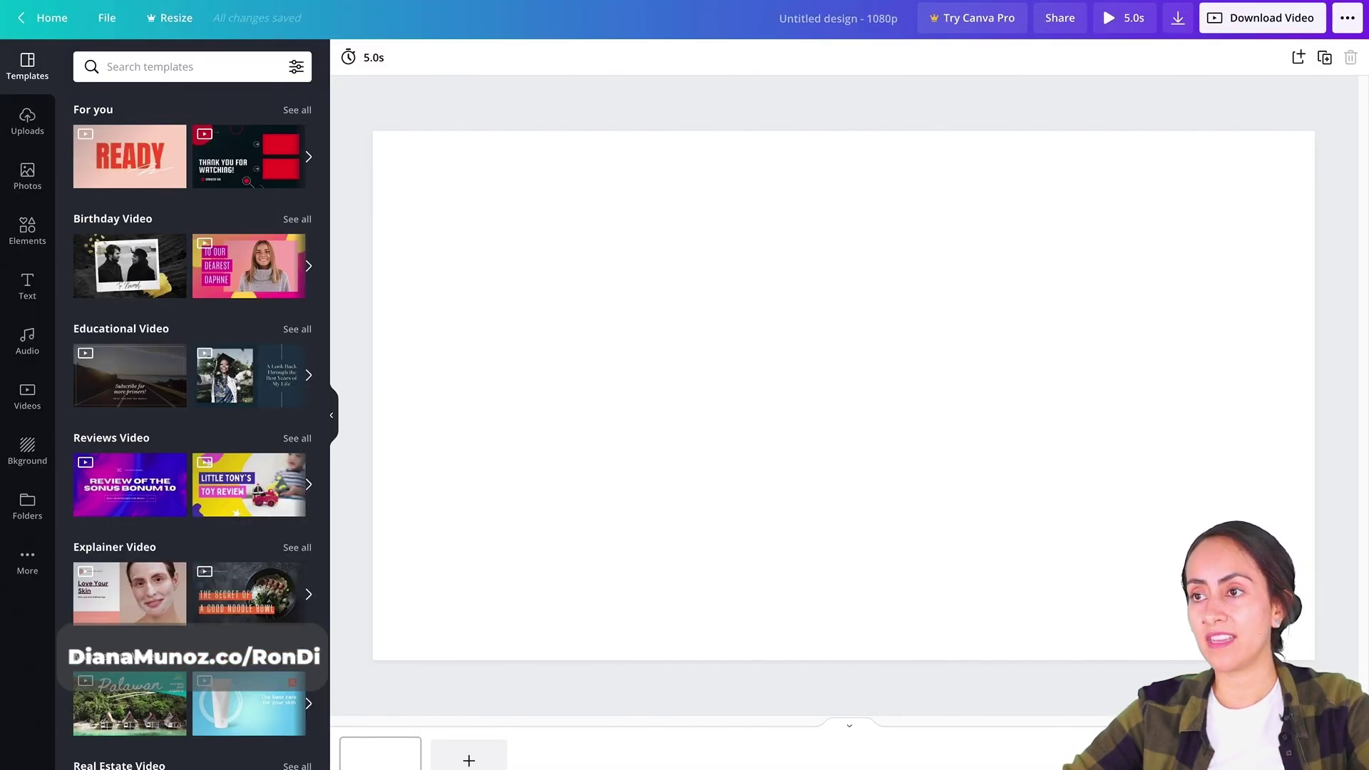
Step: List all Birthday Video templates and open the eight-page Colorful Woman Festive birthday slideshow
{"action": "scroll", "coordinate": [214, 349], "scroll_direction": "down", "scroll_amount": 1}
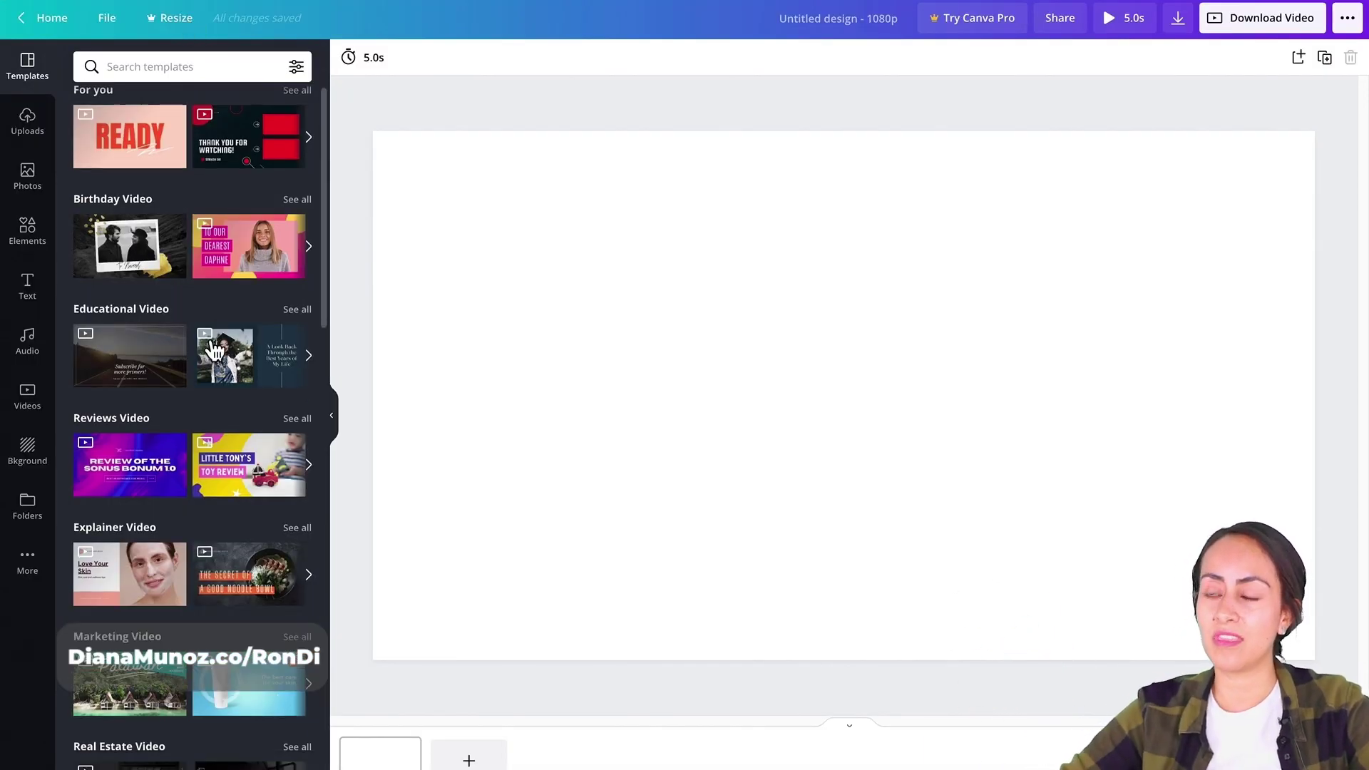
{"action": "scroll", "coordinate": [263, 611], "scroll_direction": "up", "scroll_amount": 1}
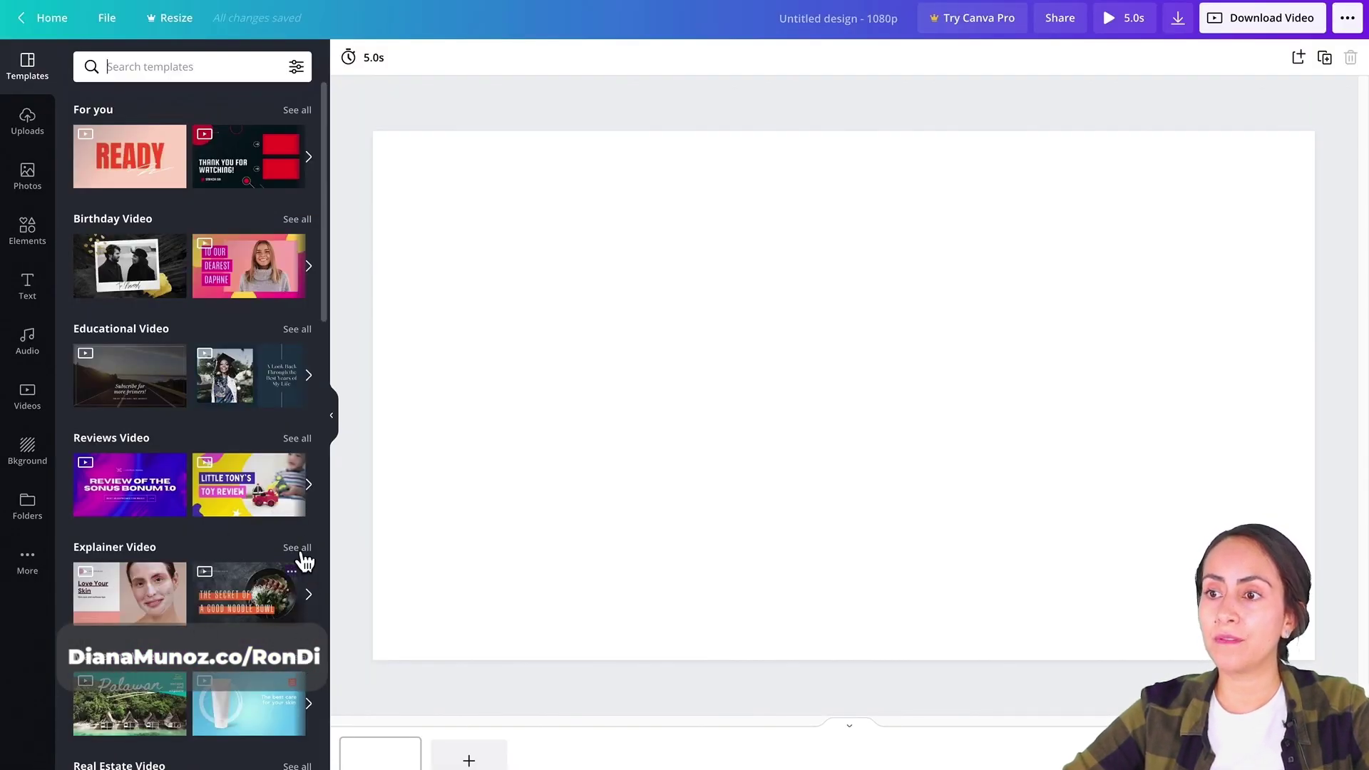
{"action": "left_click", "coordinate": [298, 221]}
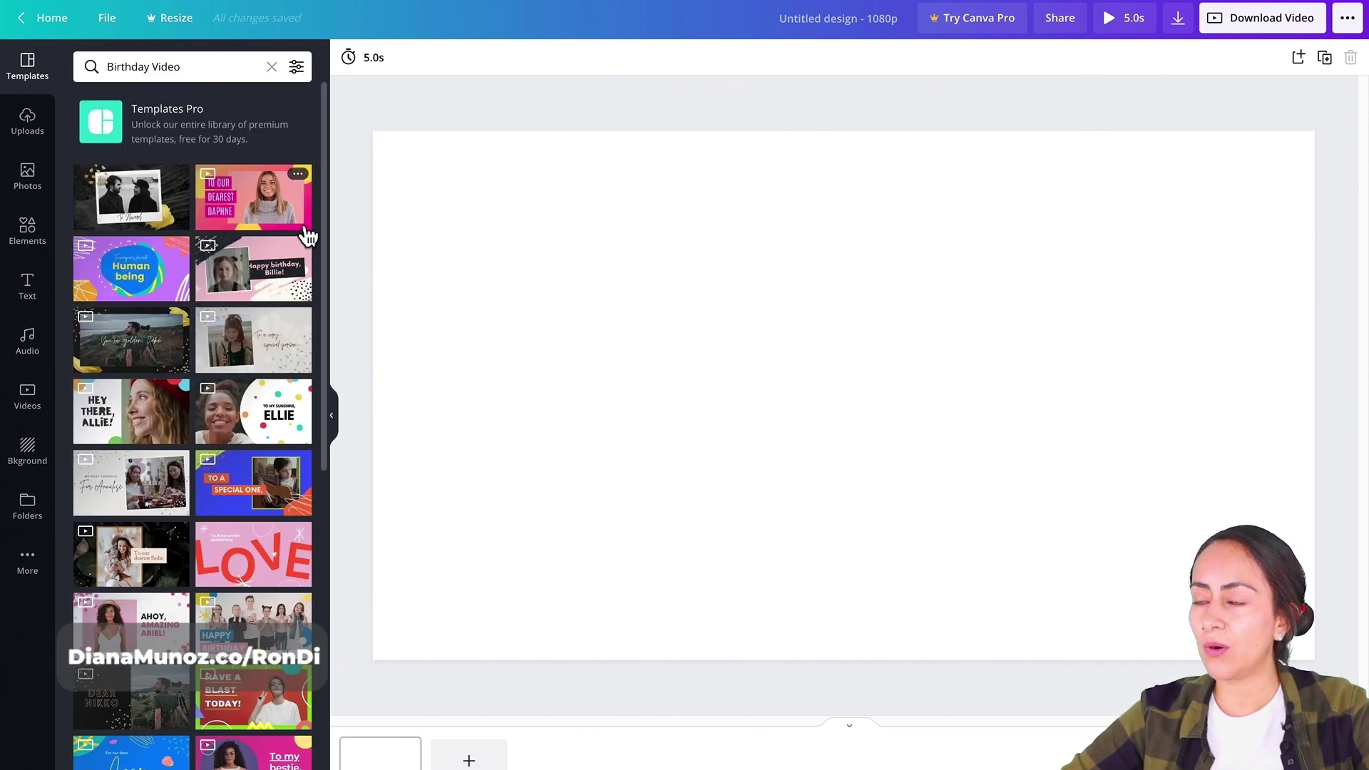
{"action": "scroll", "coordinate": [306, 235], "scroll_direction": "down", "scroll_amount": 5}
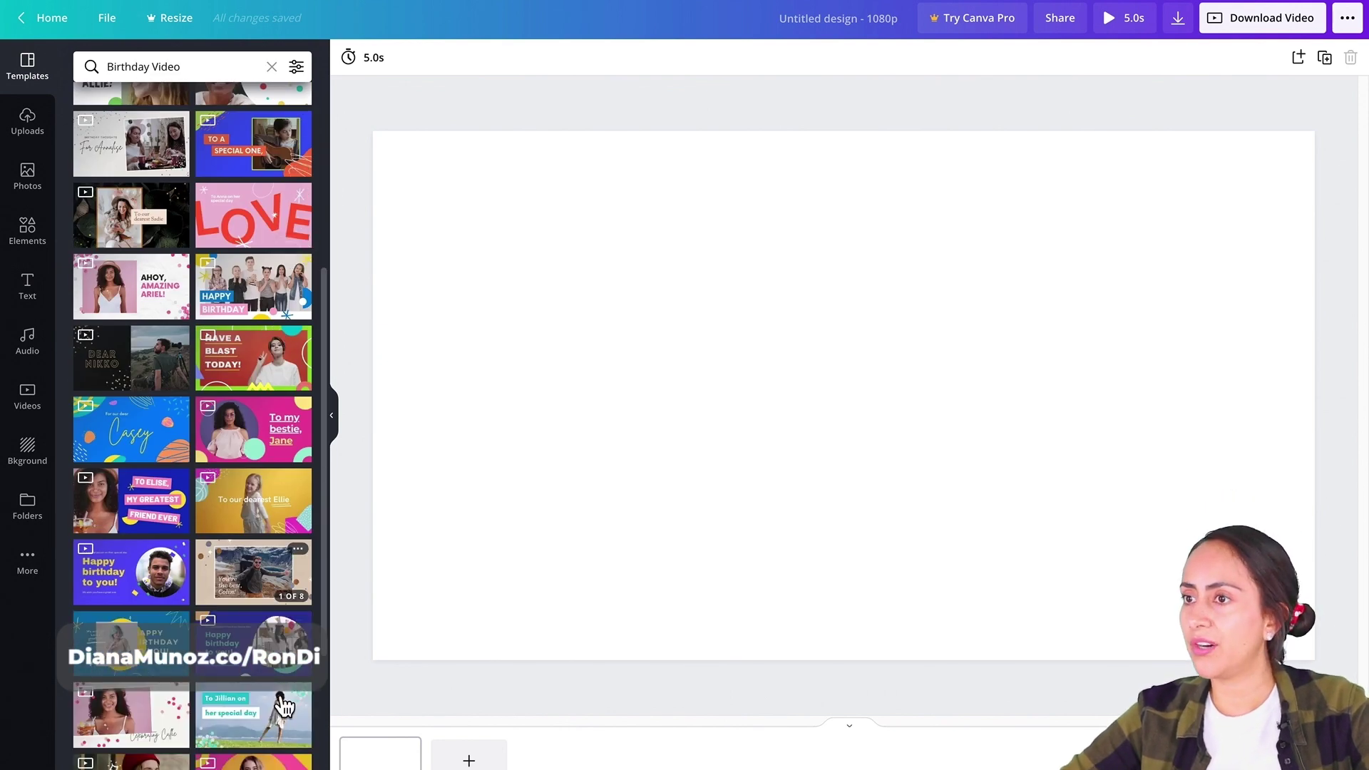
{"action": "scroll", "coordinate": [284, 705], "scroll_direction": "down", "scroll_amount": 4}
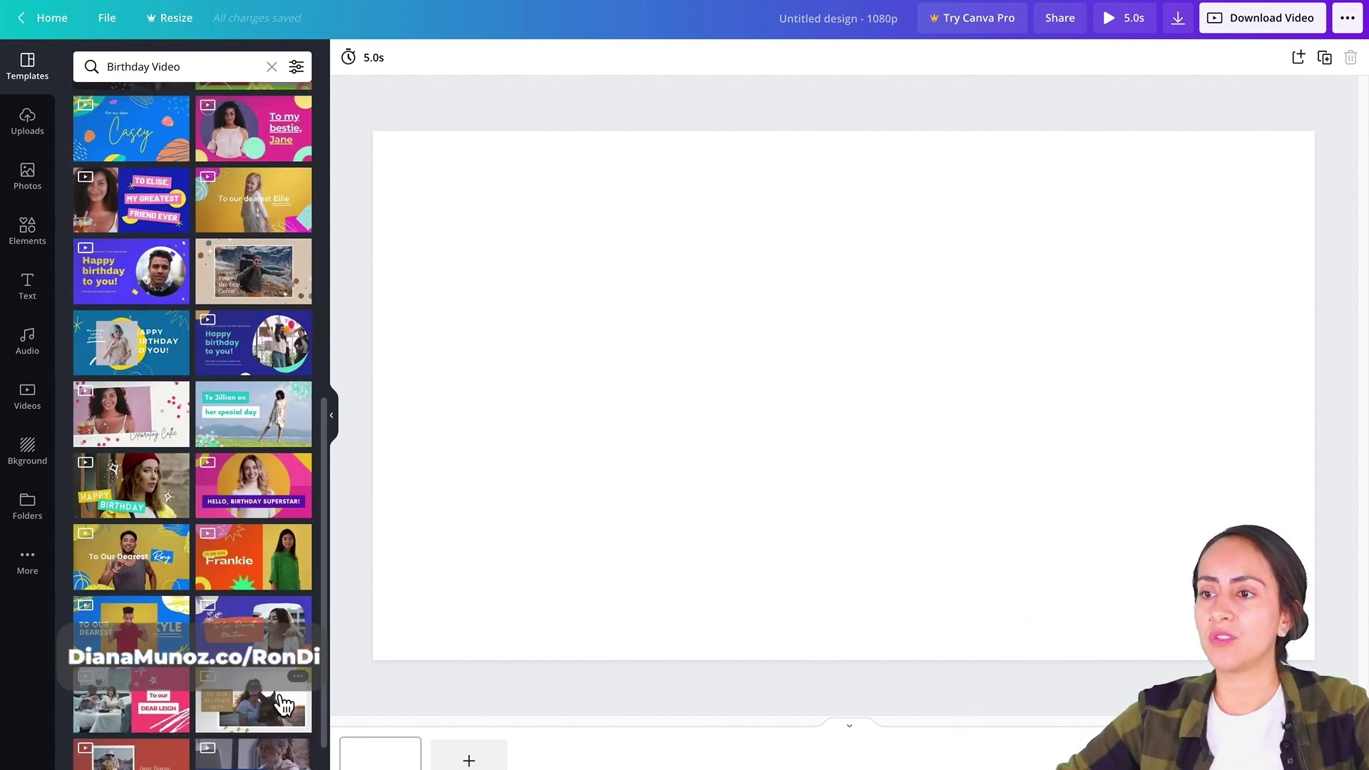
{"action": "scroll", "coordinate": [207, 521], "scroll_direction": "down", "scroll_amount": 2}
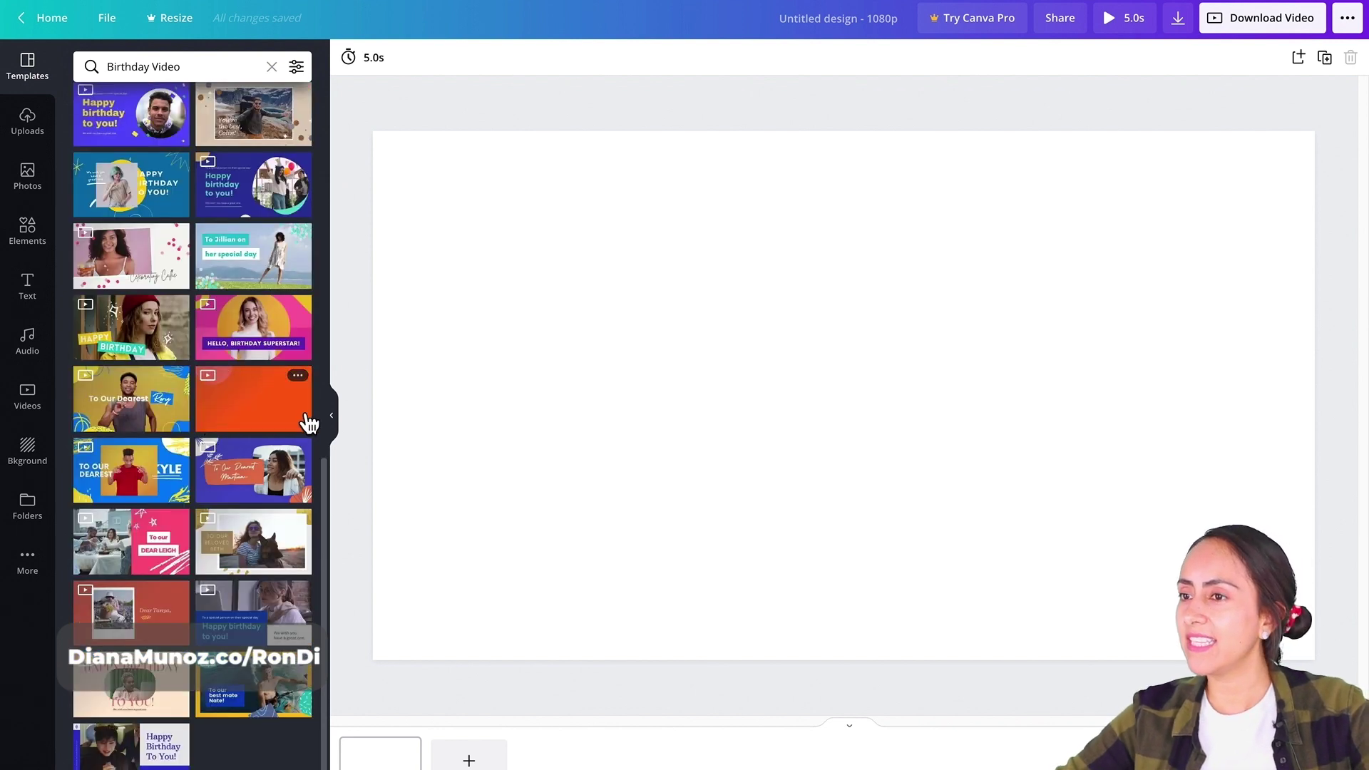
{"action": "left_click", "coordinate": [267, 384]}
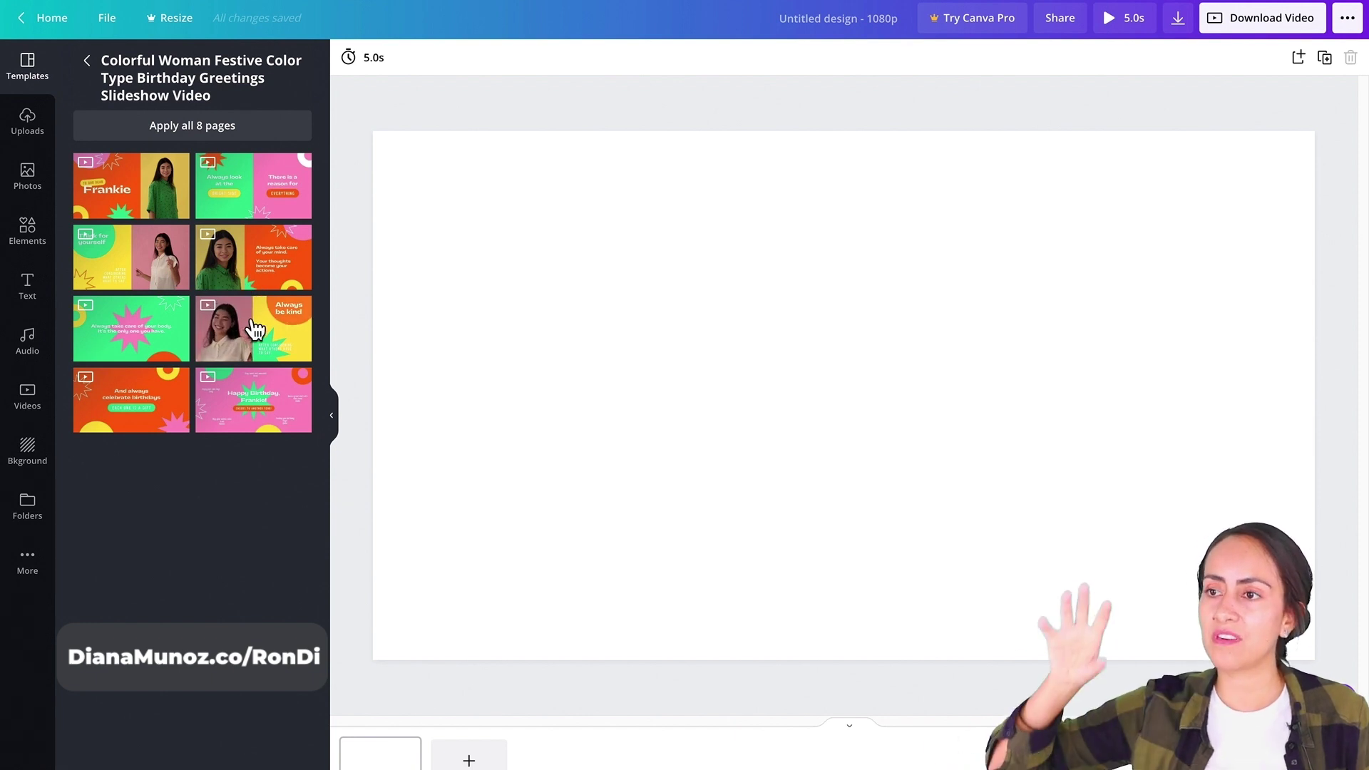
Step: Apply the template's 'TO OUR DEAR' orange greeting slide to the blank first page
{"action": "left_click", "coordinate": [122, 207]}
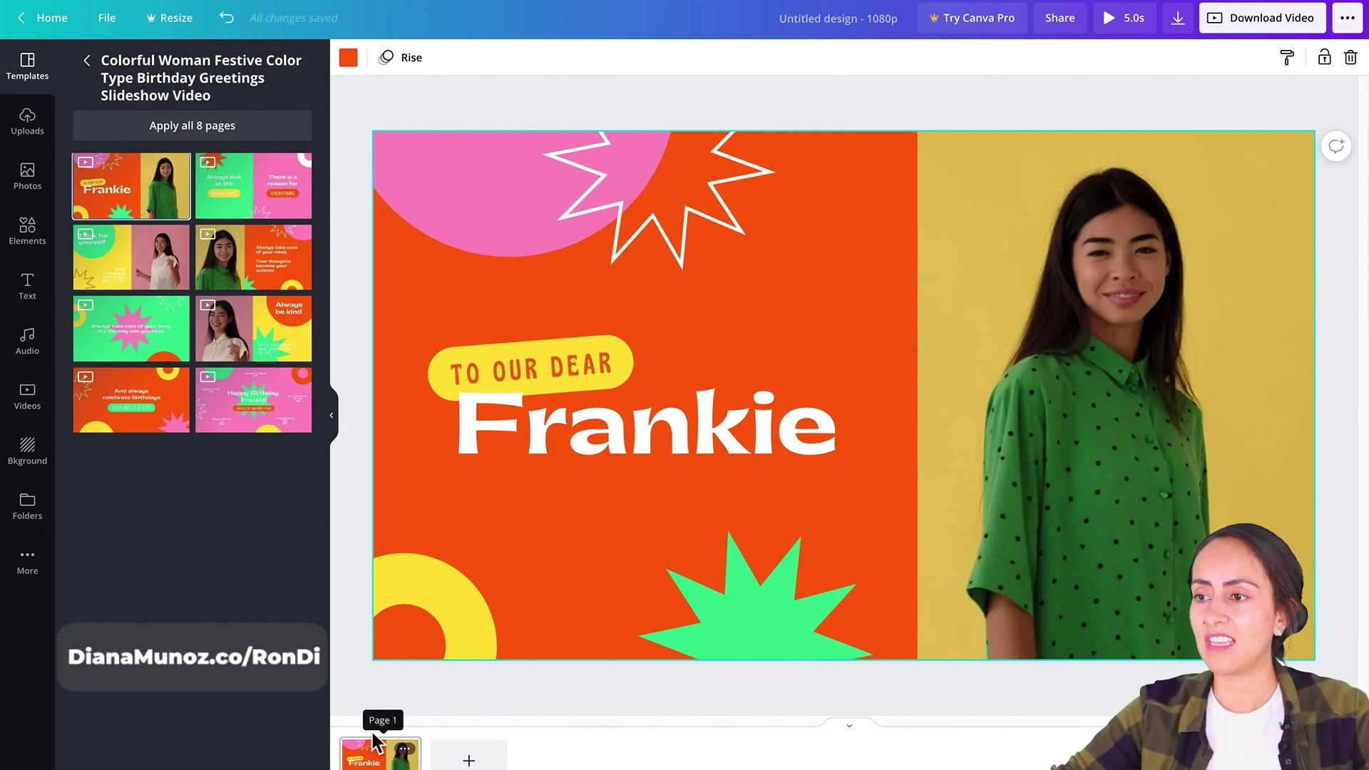
Step: Add pages 2 and 3 with the 'Always look at the bright side' and 'Think for yourself' slides
{"action": "left_click", "coordinate": [469, 759]}
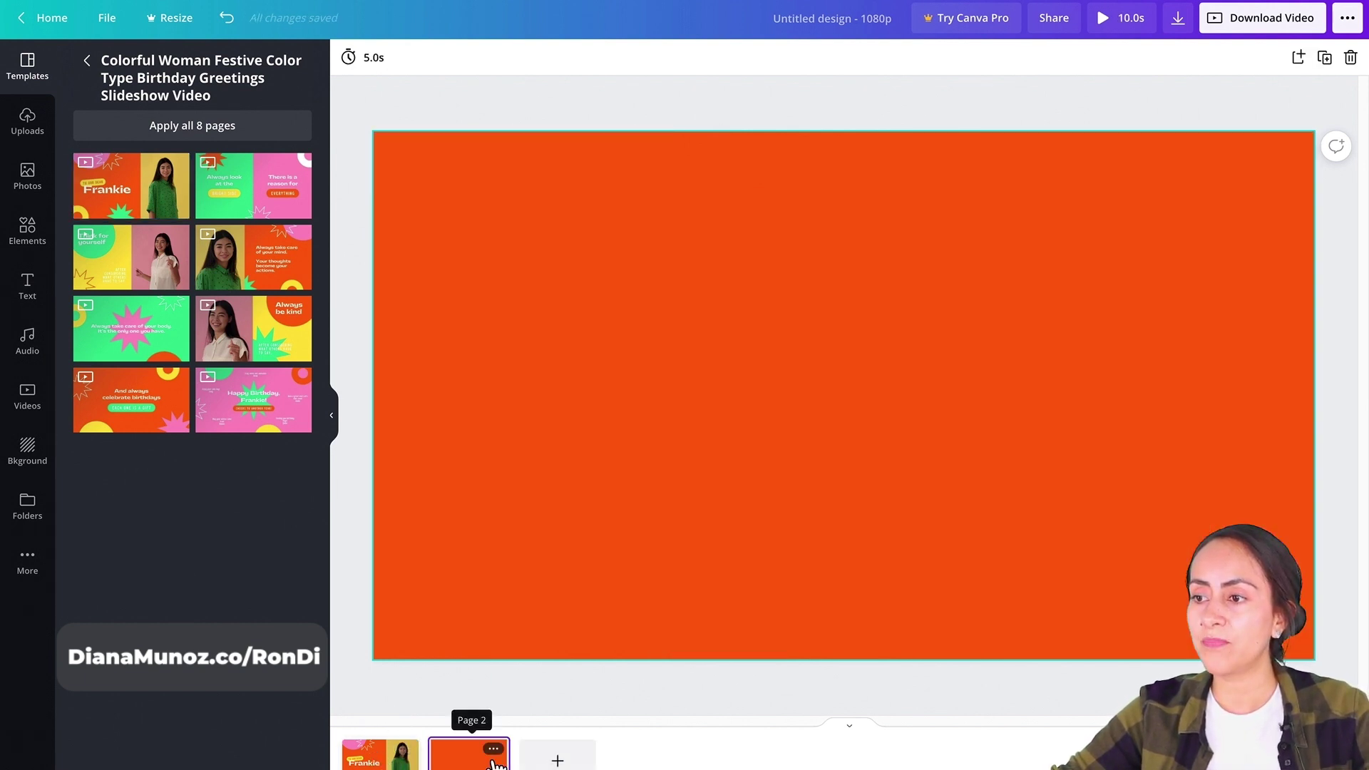
{"action": "left_click", "coordinate": [298, 191]}
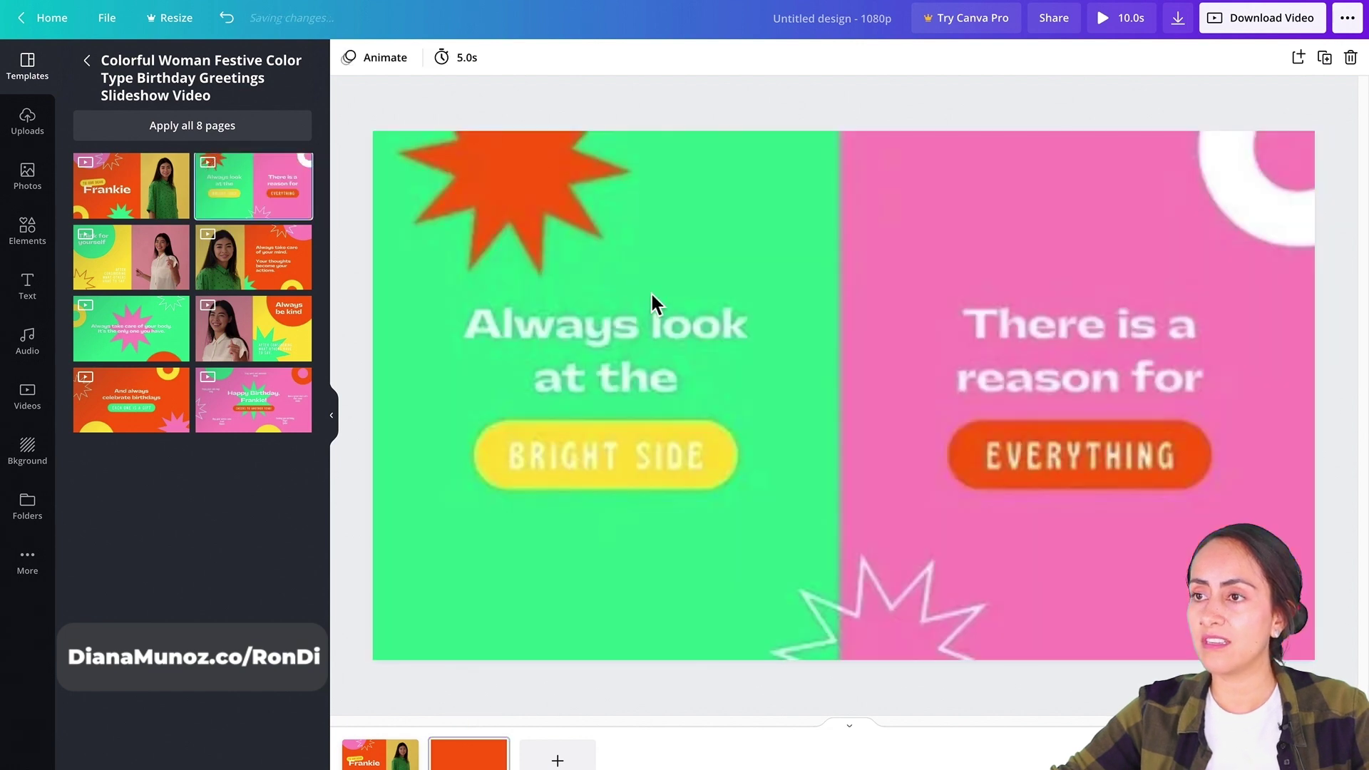
{"action": "left_click", "coordinate": [589, 763]}
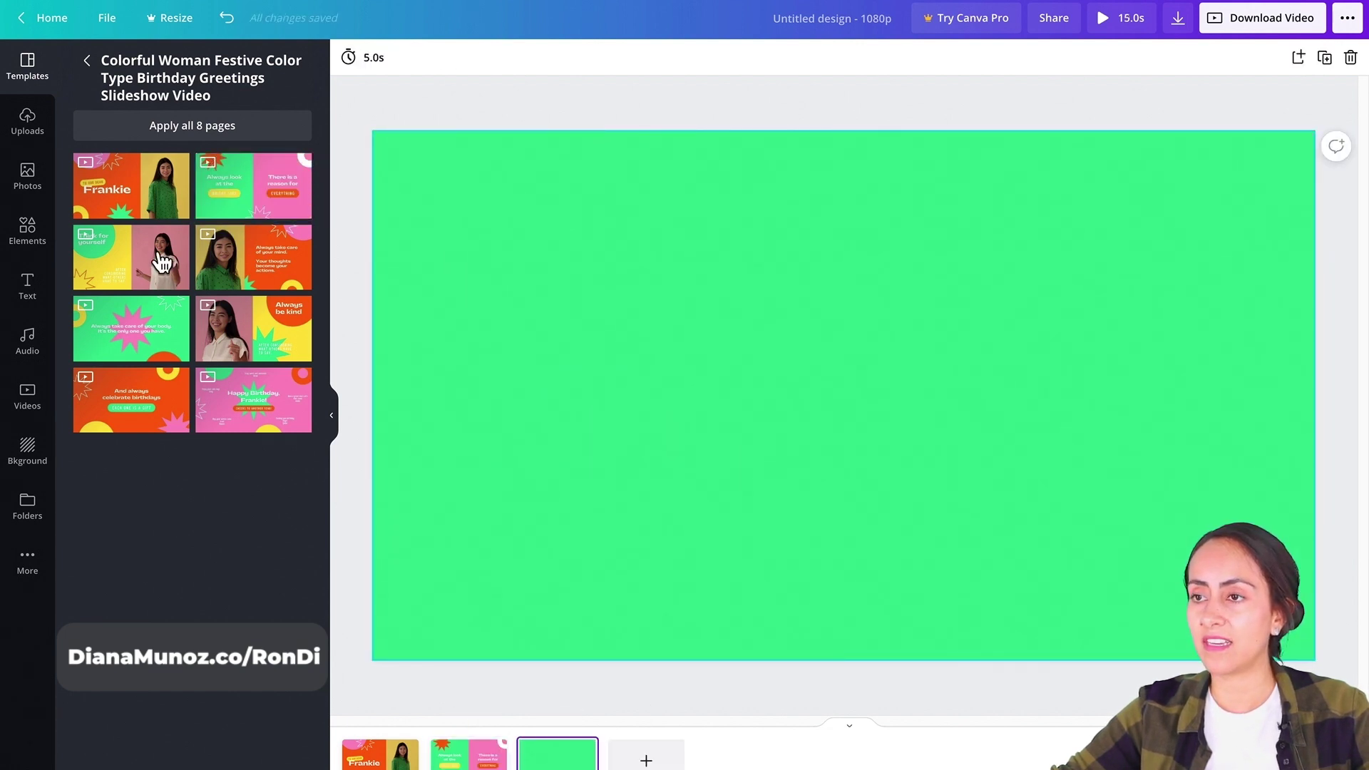
{"action": "left_click", "coordinate": [134, 260]}
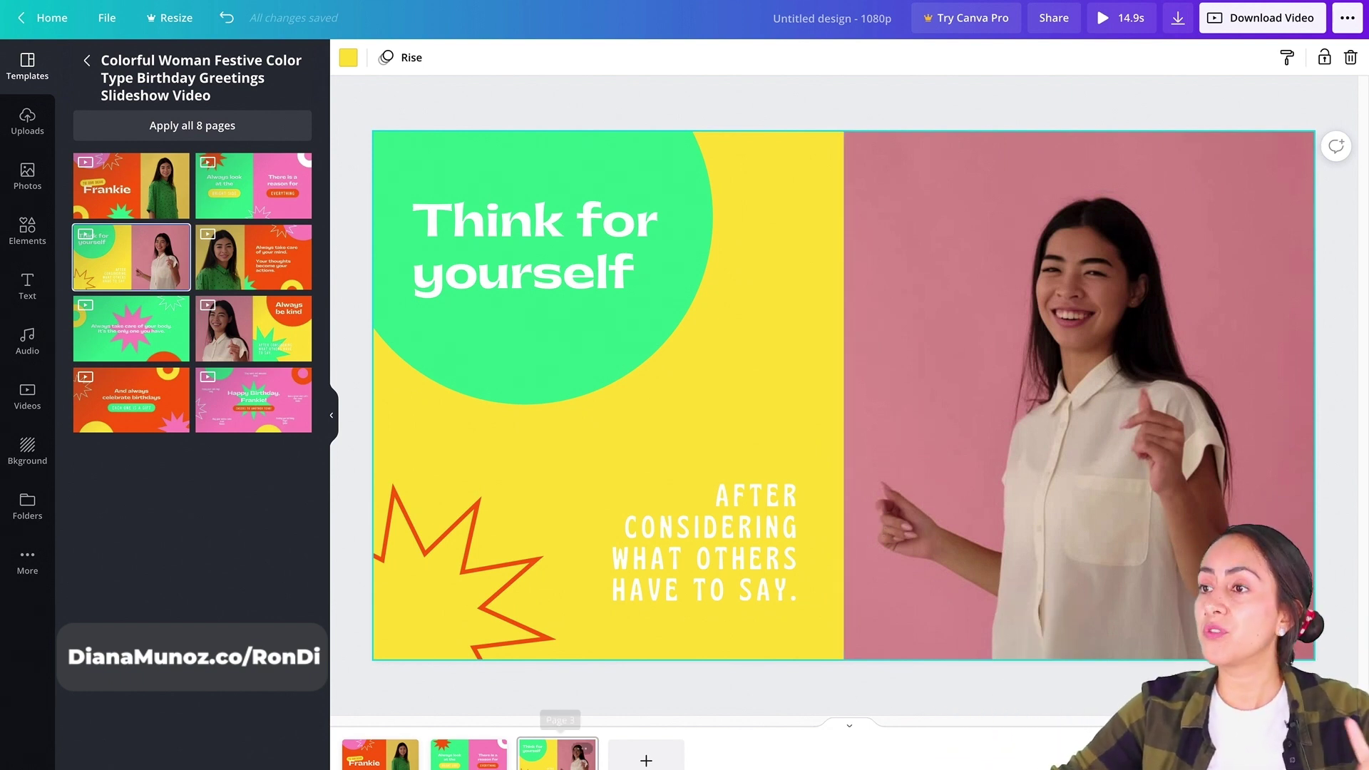
{"action": "left_click", "coordinate": [380, 754]}
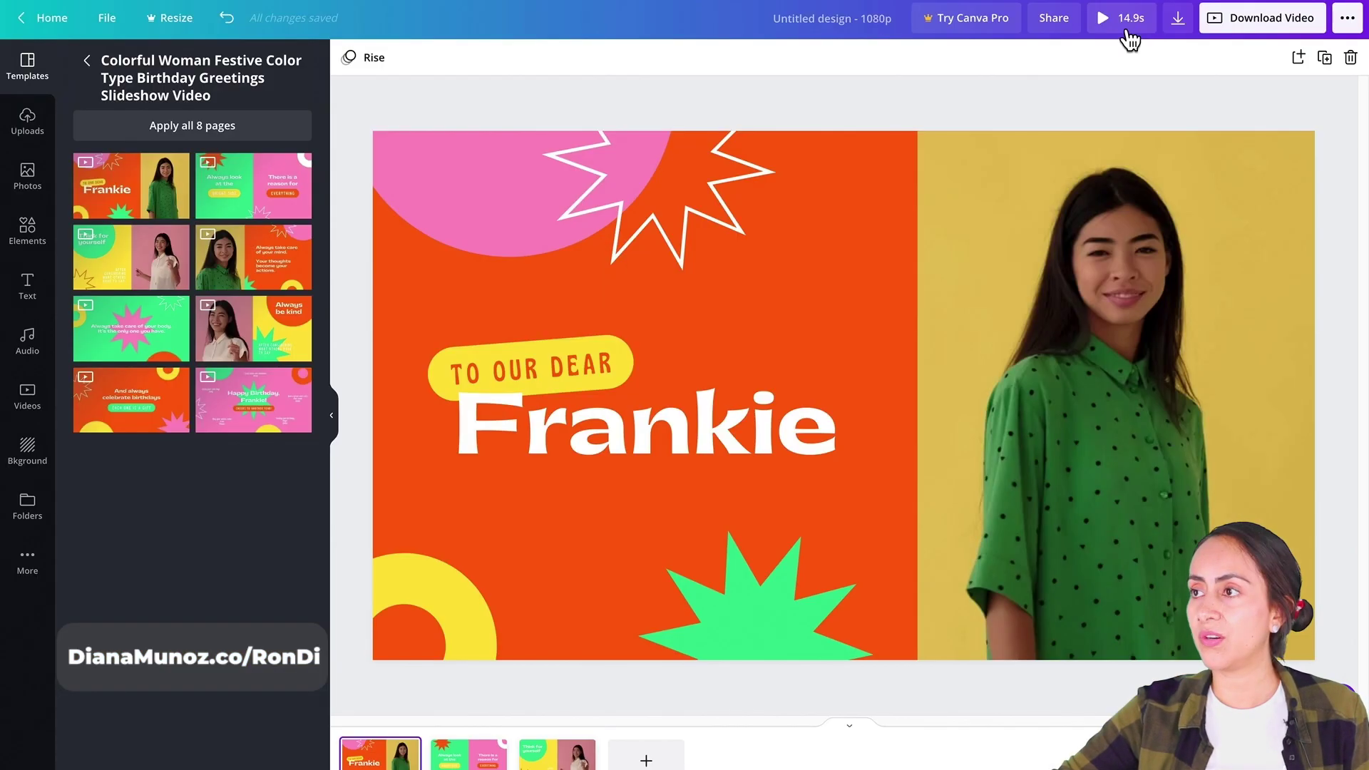
{"action": "left_click", "coordinate": [667, 57]}
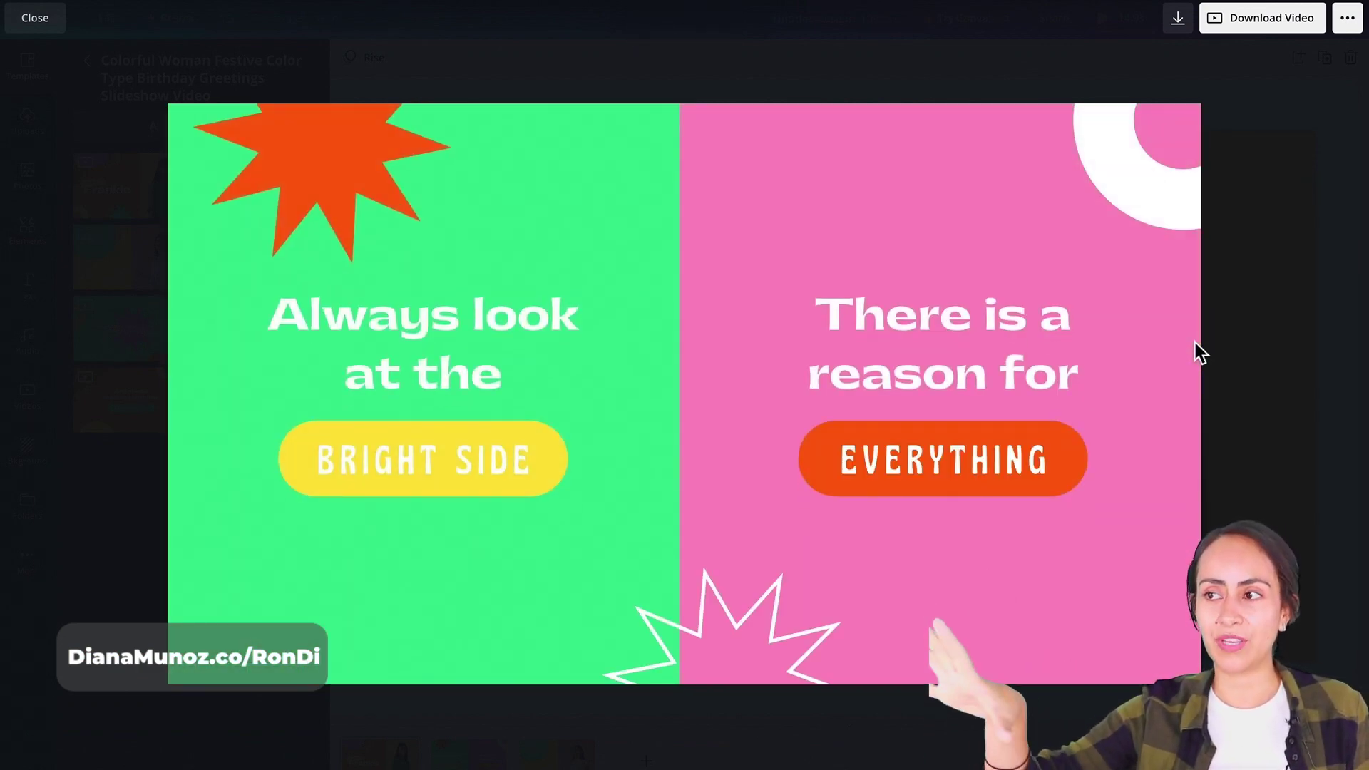
{"action": "mouse_move", "coordinate": [899, 411]}
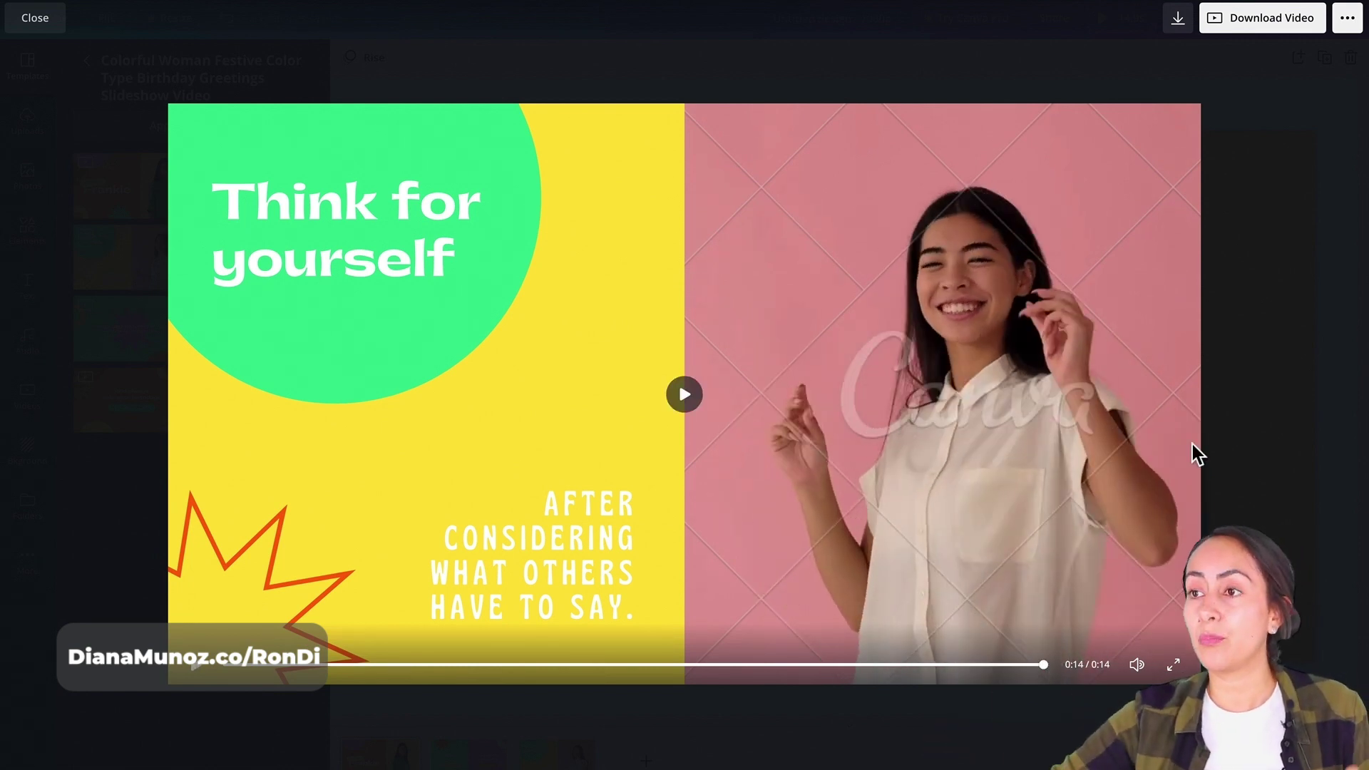
{"action": "left_click", "coordinate": [1229, 447]}
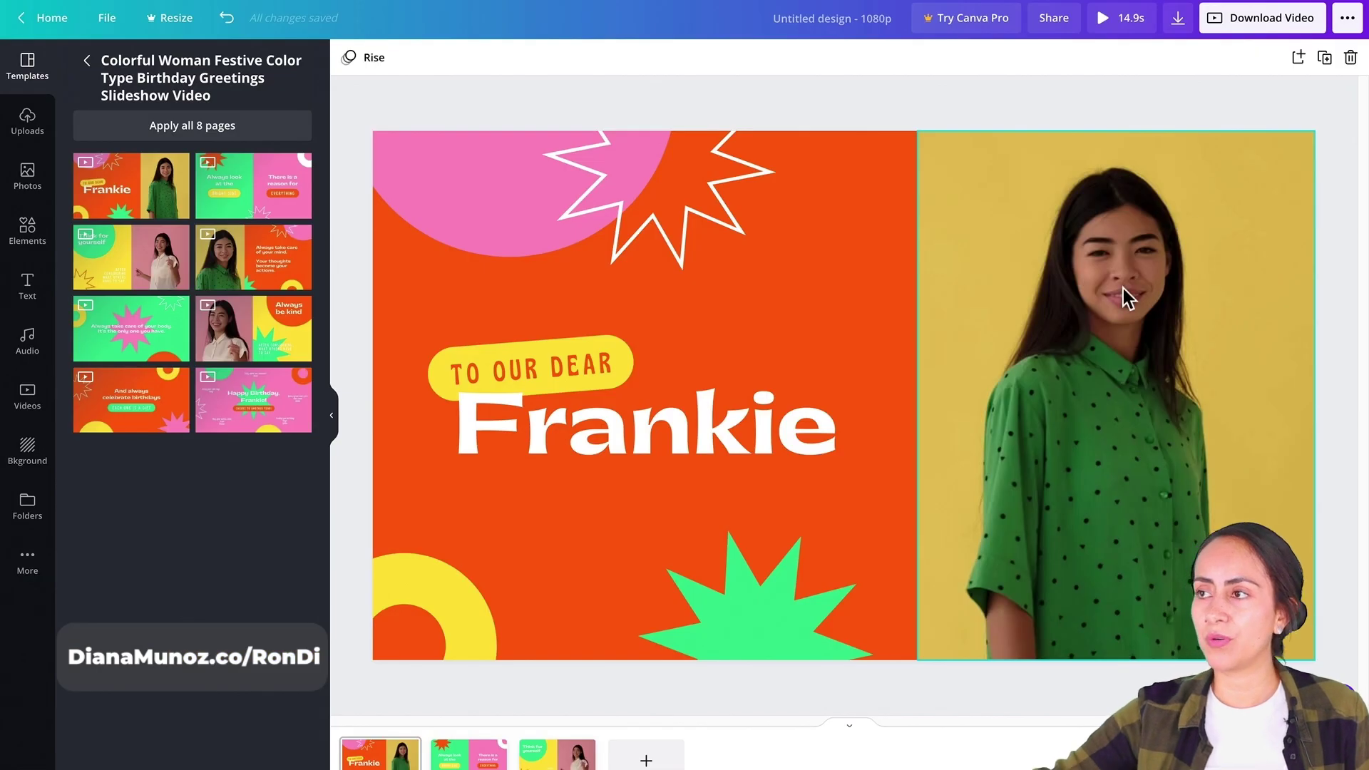
Step: Delete the 'Think for yourself' page 3 and the bright side page 2
{"action": "left_click", "coordinate": [468, 754]}
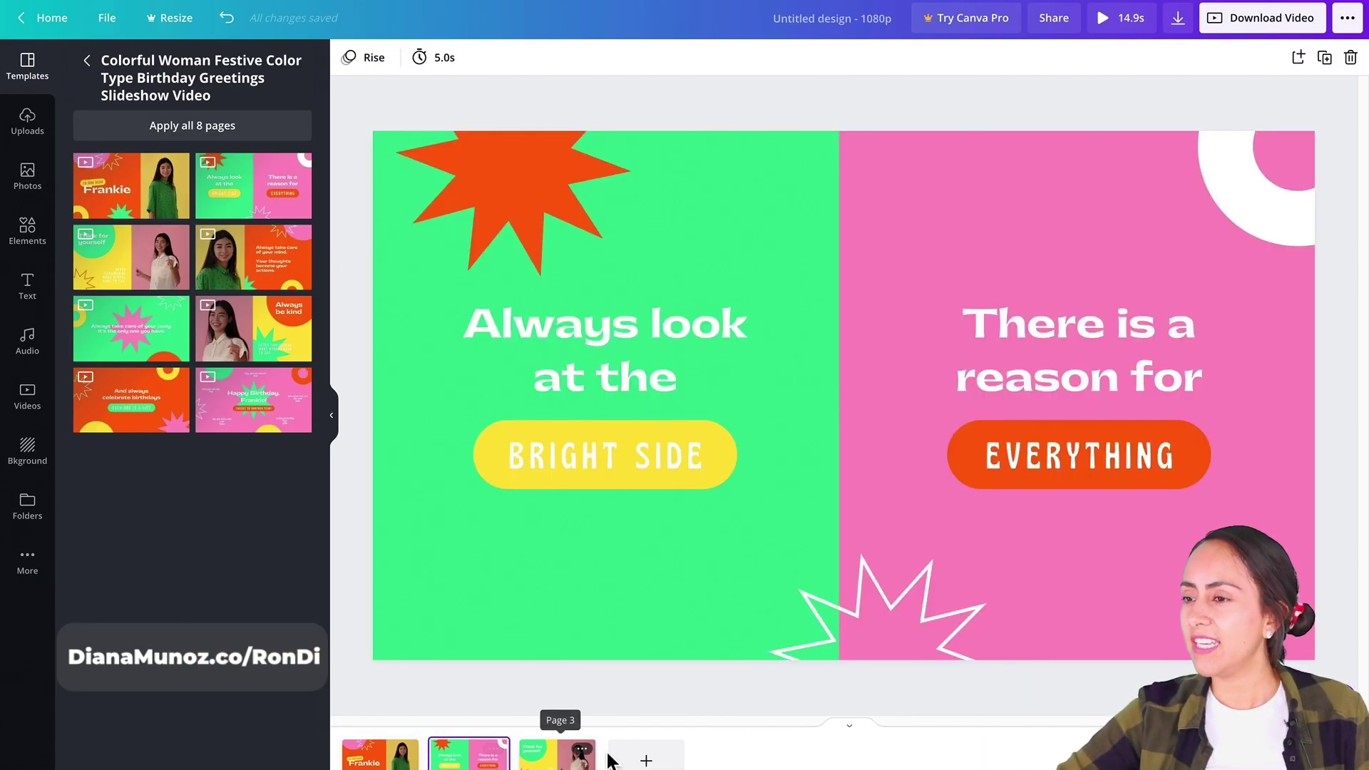
{"action": "left_click", "coordinate": [591, 760]}
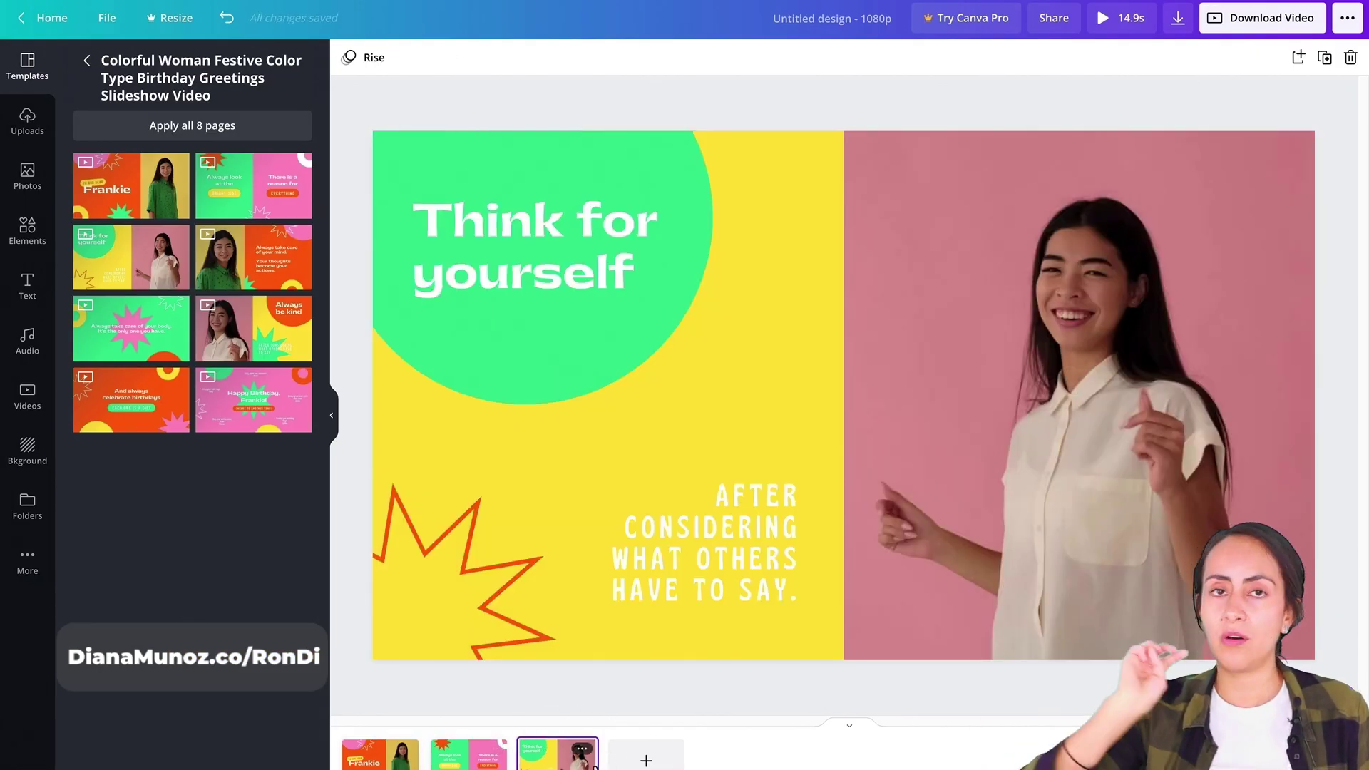
{"action": "left_click", "coordinate": [594, 752]}
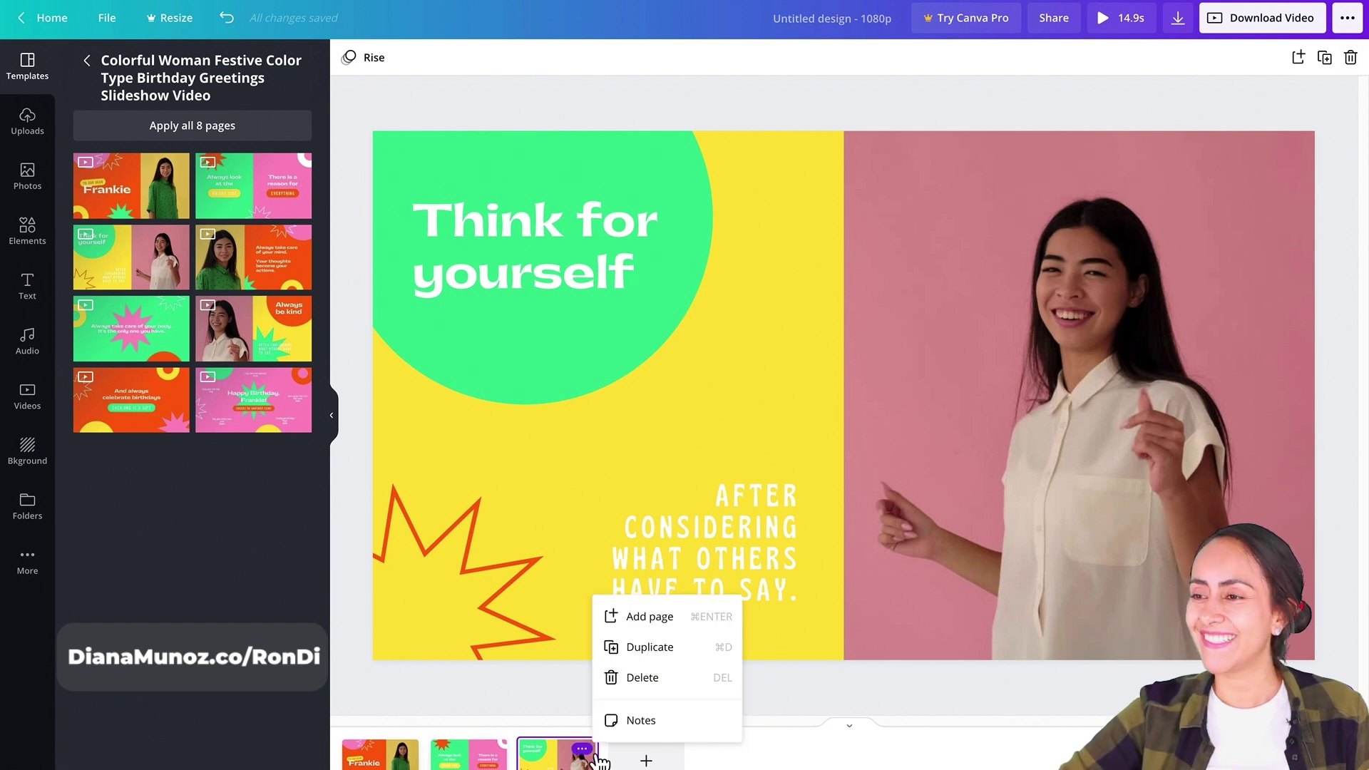
{"action": "left_click", "coordinate": [654, 678]}
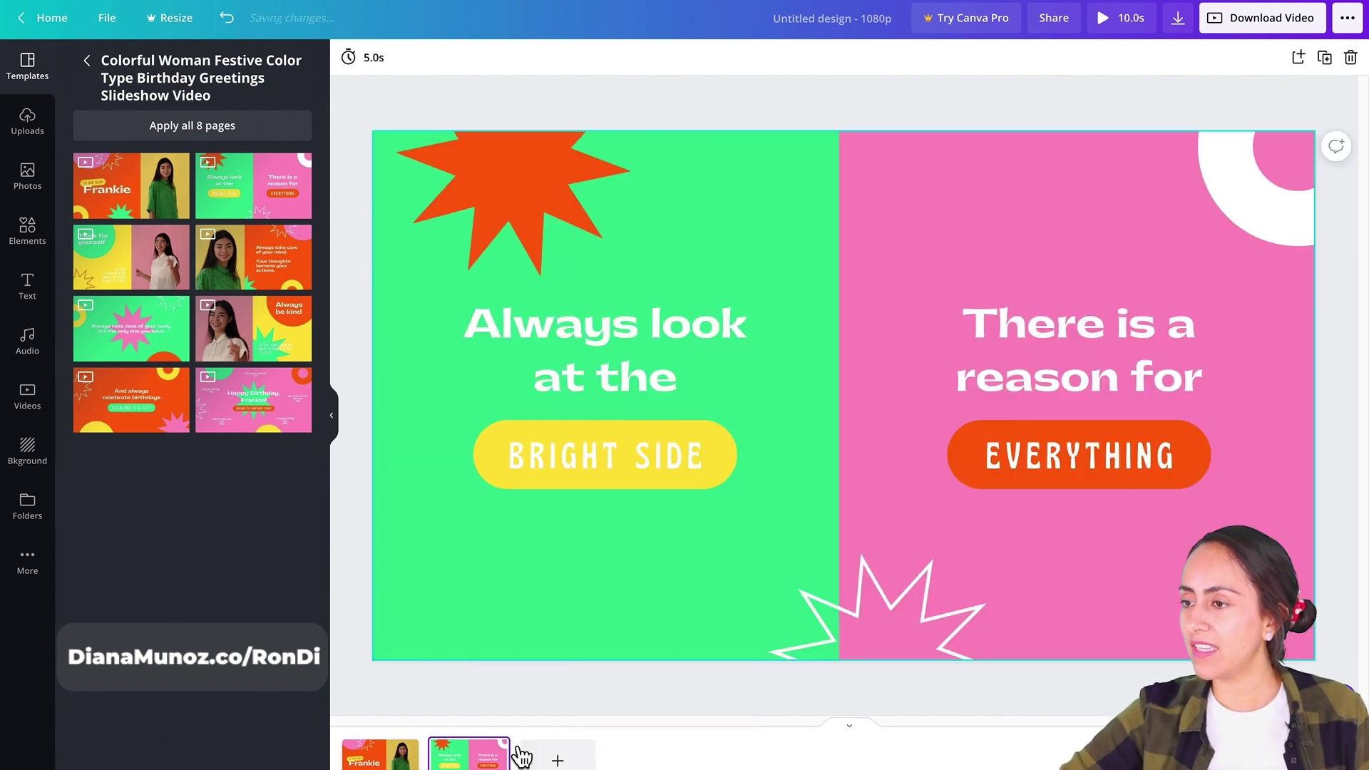
{"action": "left_click", "coordinate": [493, 750]}
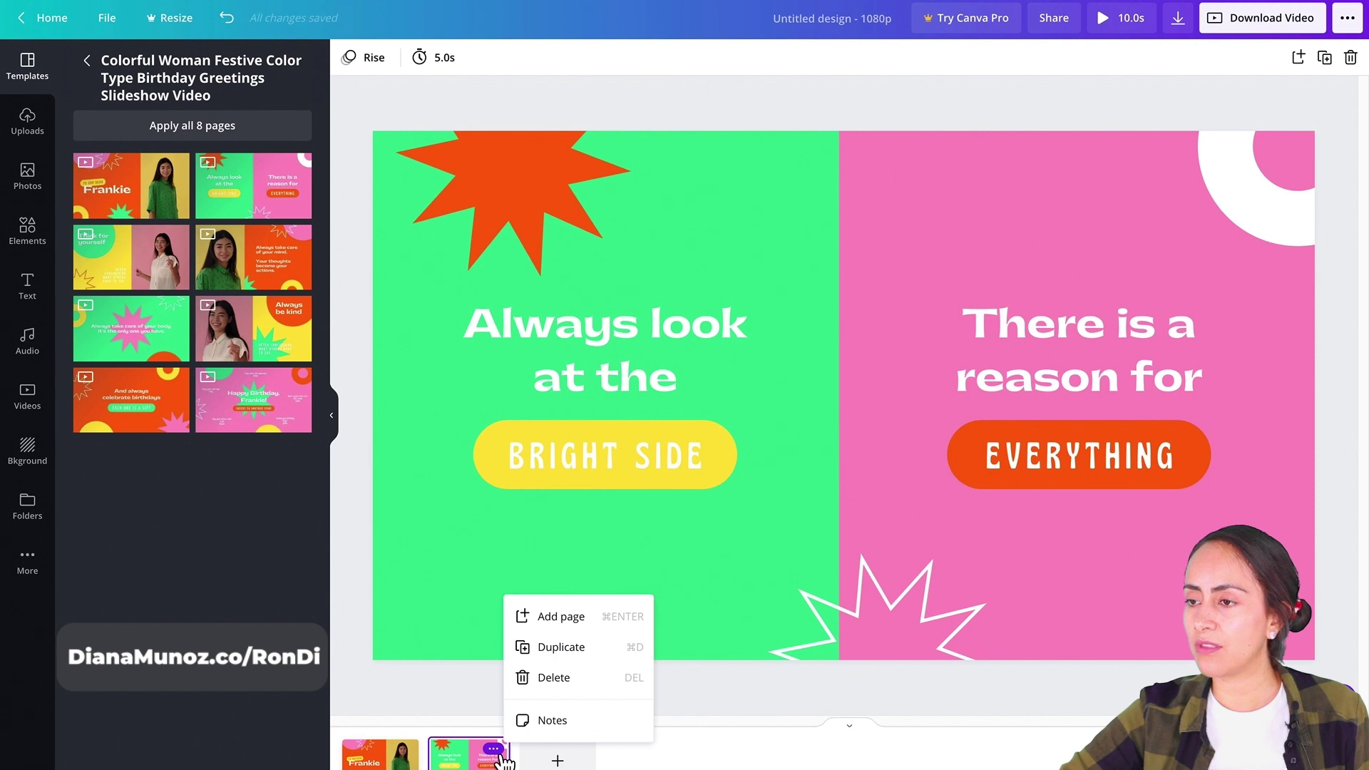
{"action": "left_click", "coordinate": [553, 678]}
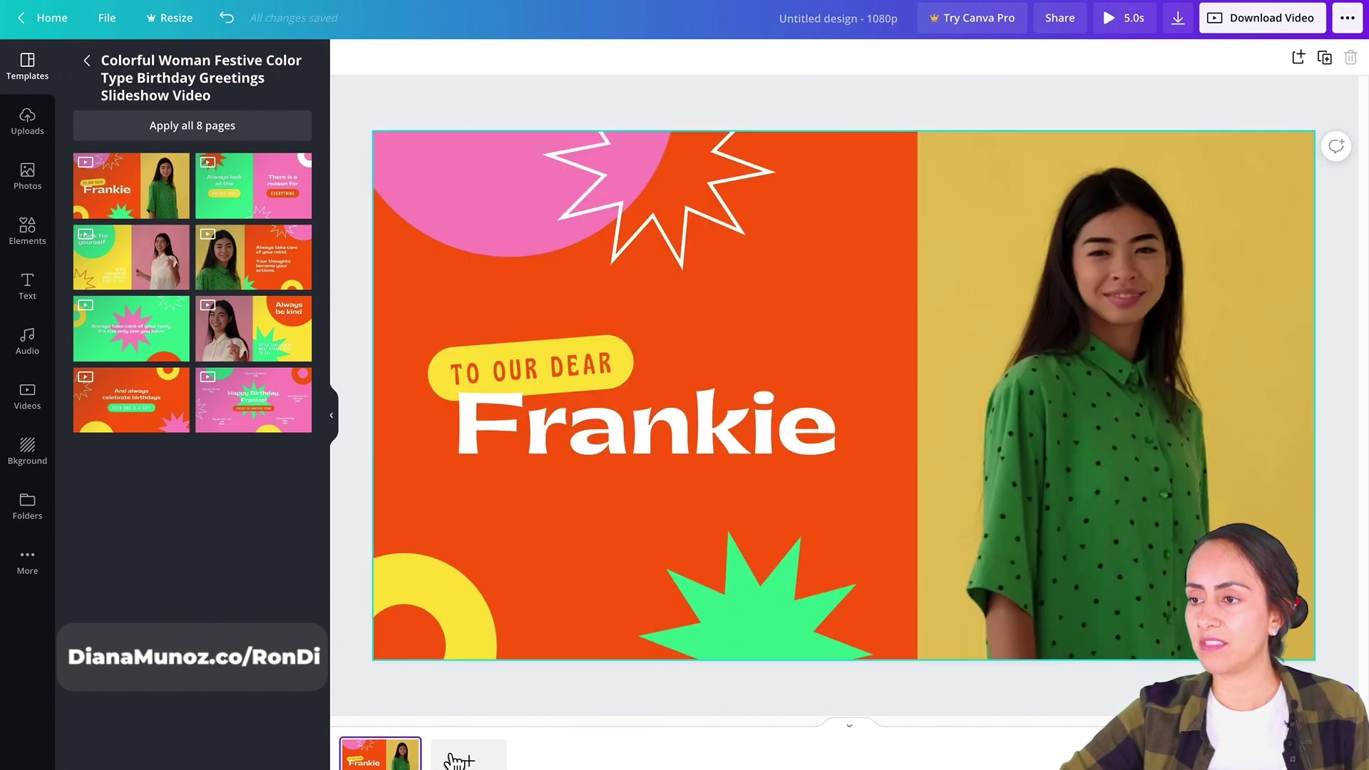
{"action": "mouse_move", "coordinate": [385, 757]}
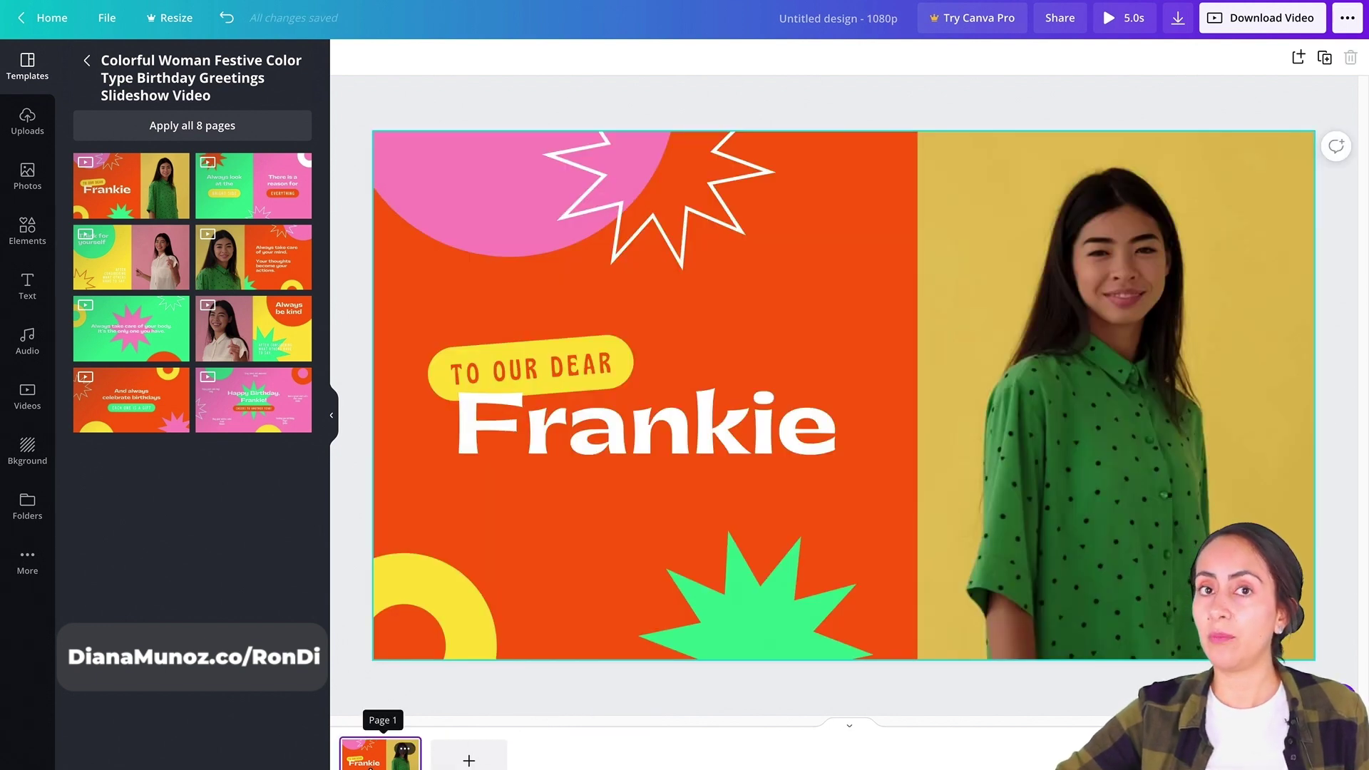
Step: Remove the video of the woman from the right side of the greeting page
{"action": "left_click", "coordinate": [335, 414]}
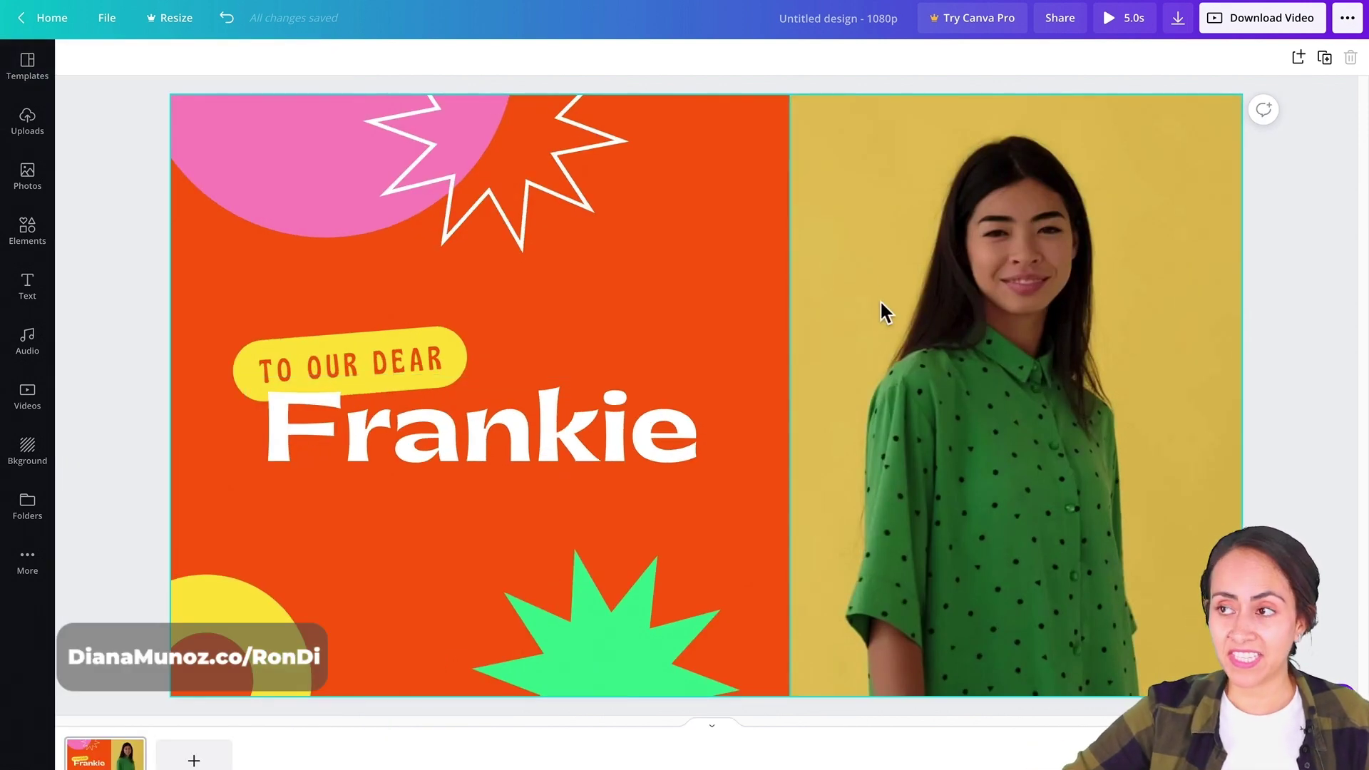
{"action": "left_click", "coordinate": [992, 278]}
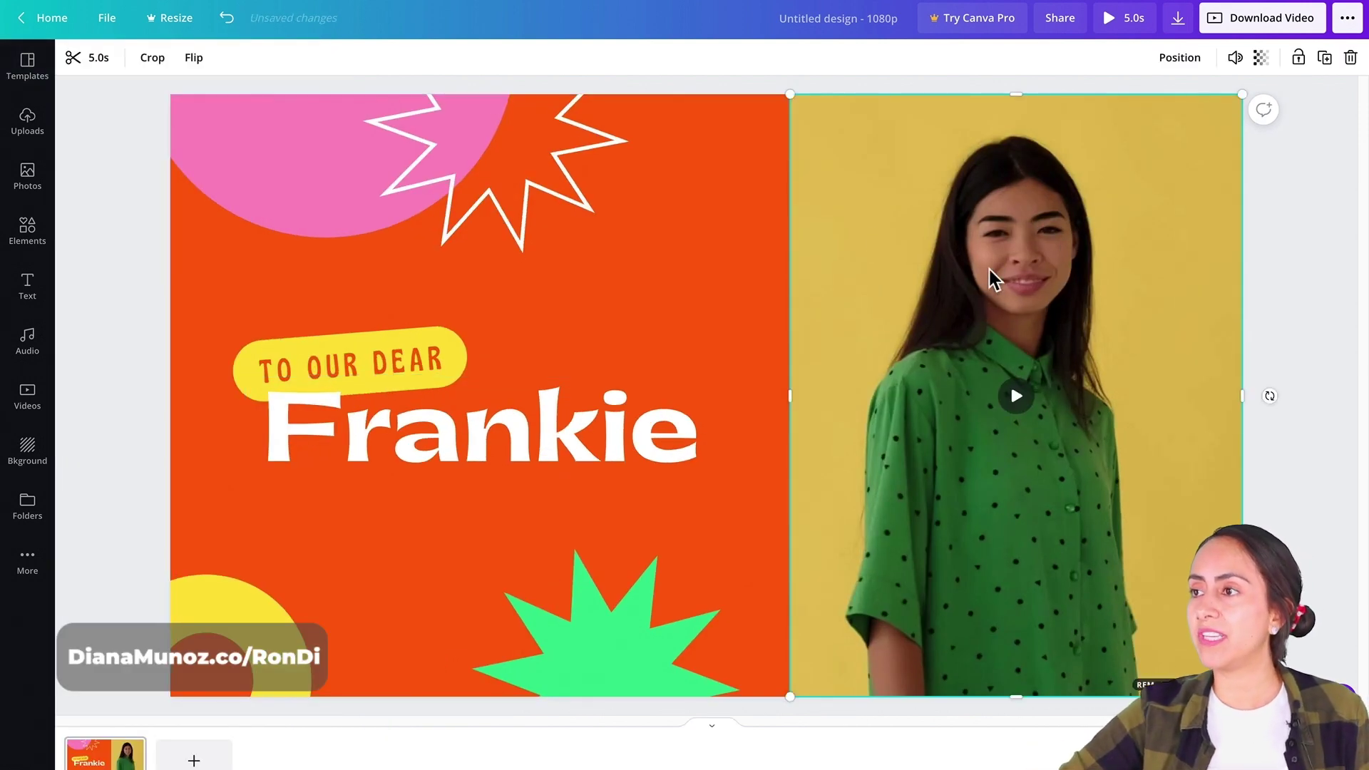
{"action": "left_click", "coordinate": [1358, 60]}
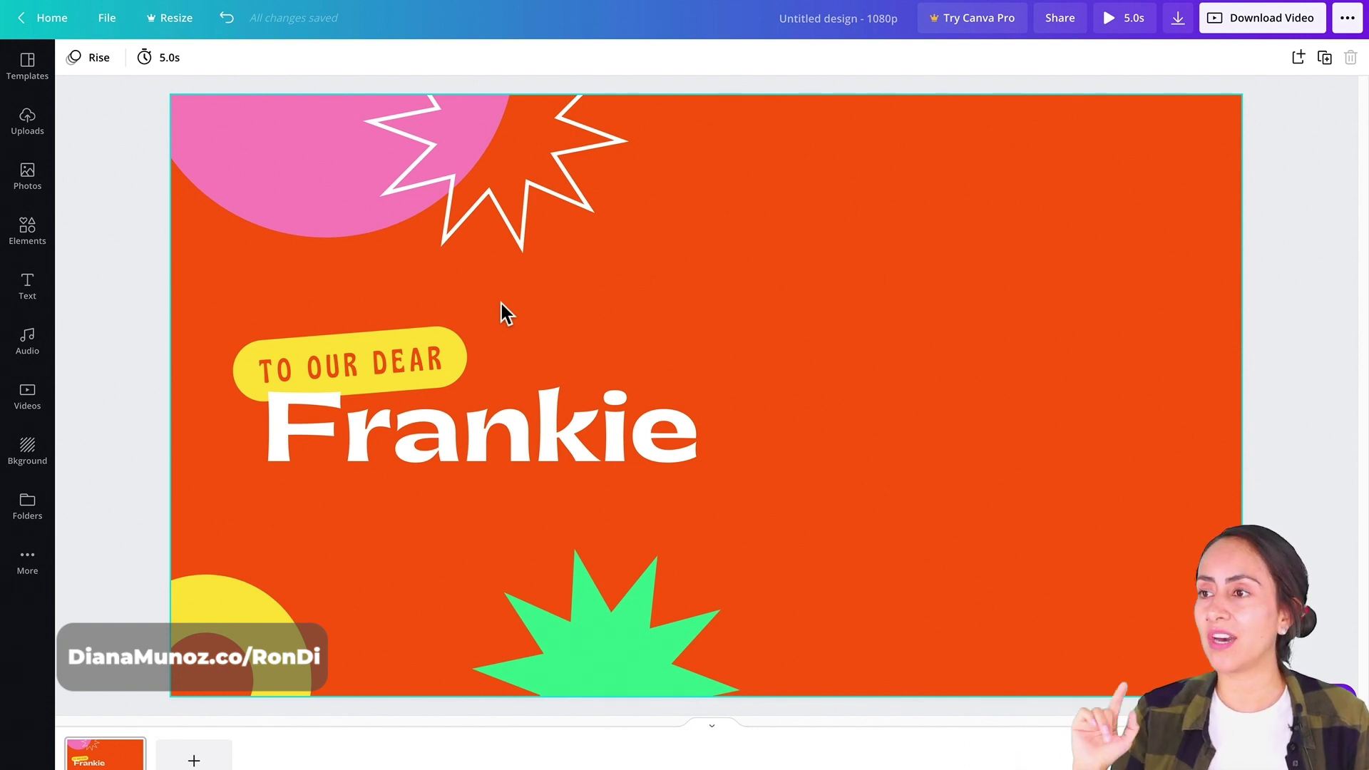
Step: Add the first 'phone frame' result from Elements to the page
{"action": "left_click", "coordinate": [31, 235]}
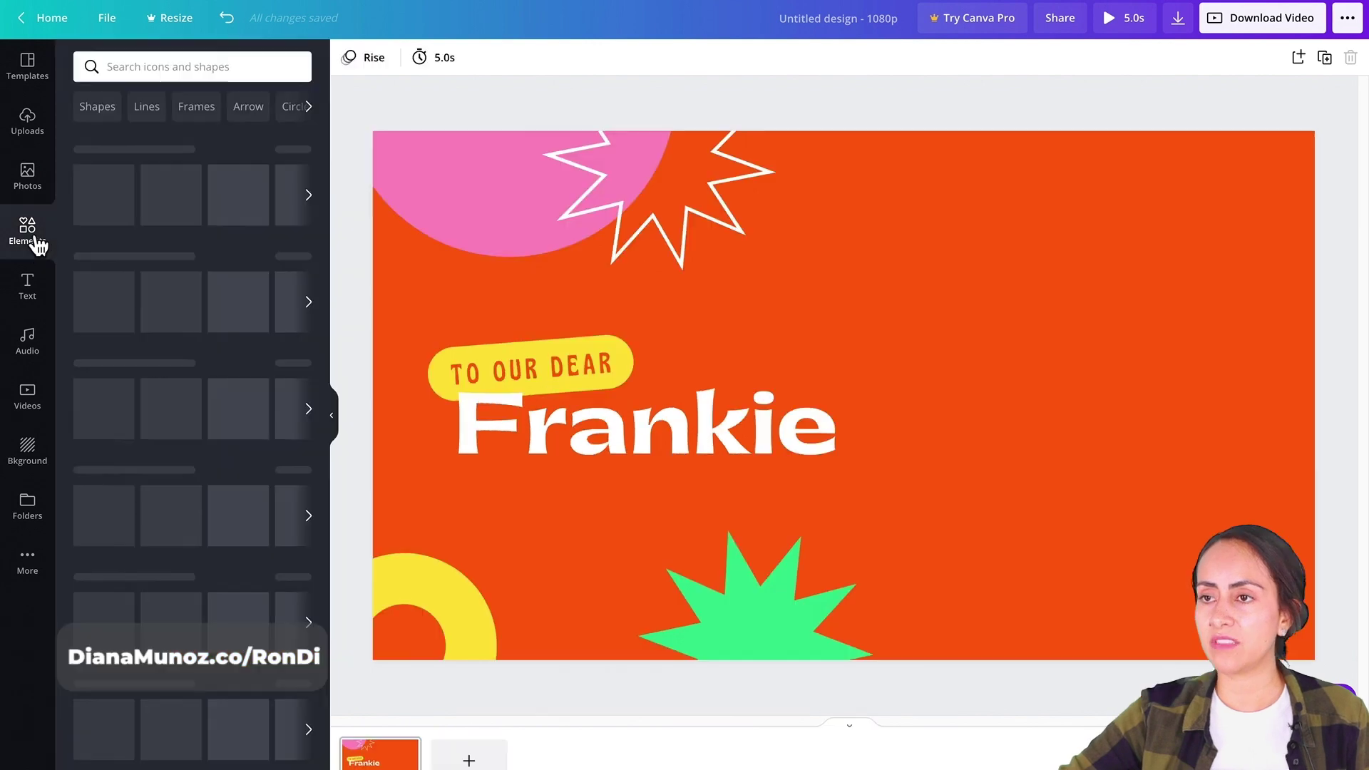
{"action": "left_click", "coordinate": [145, 74]}
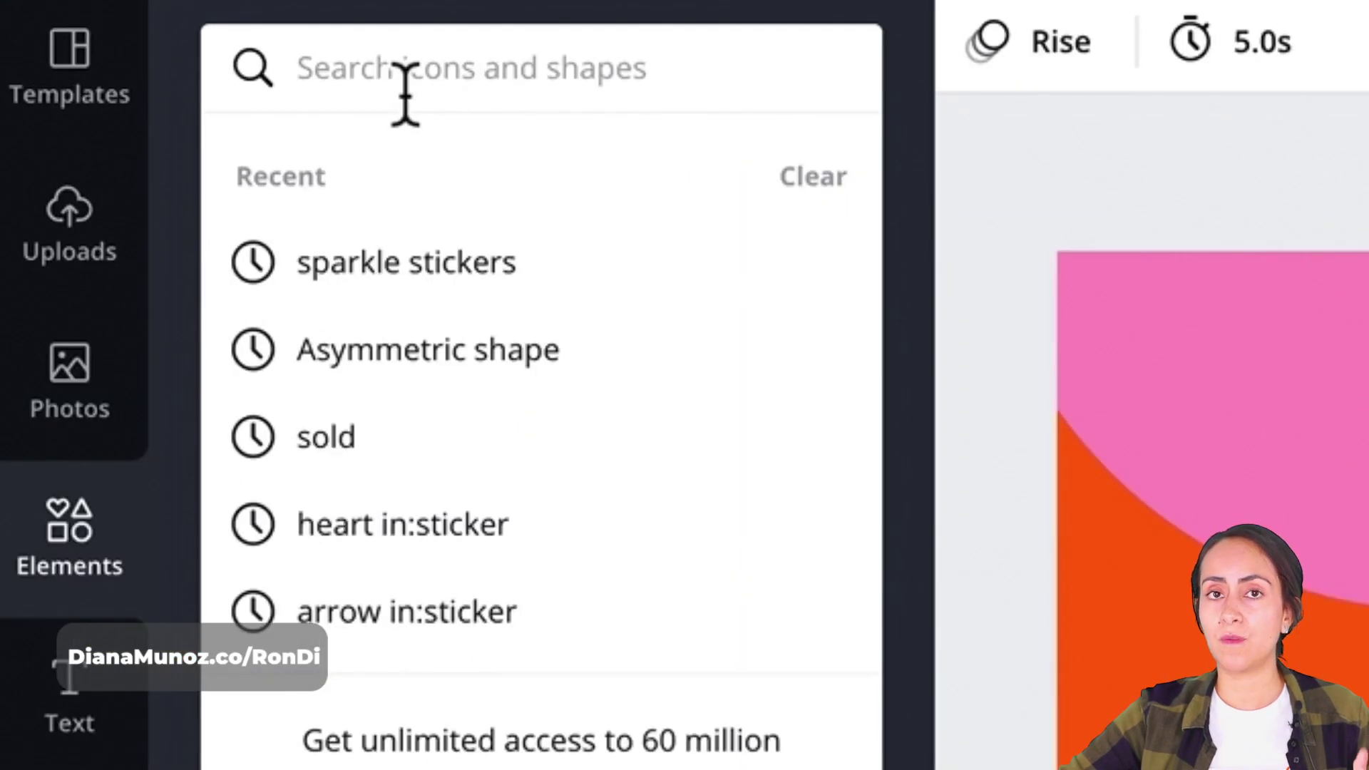
{"action": "type", "text": "phone frame"}
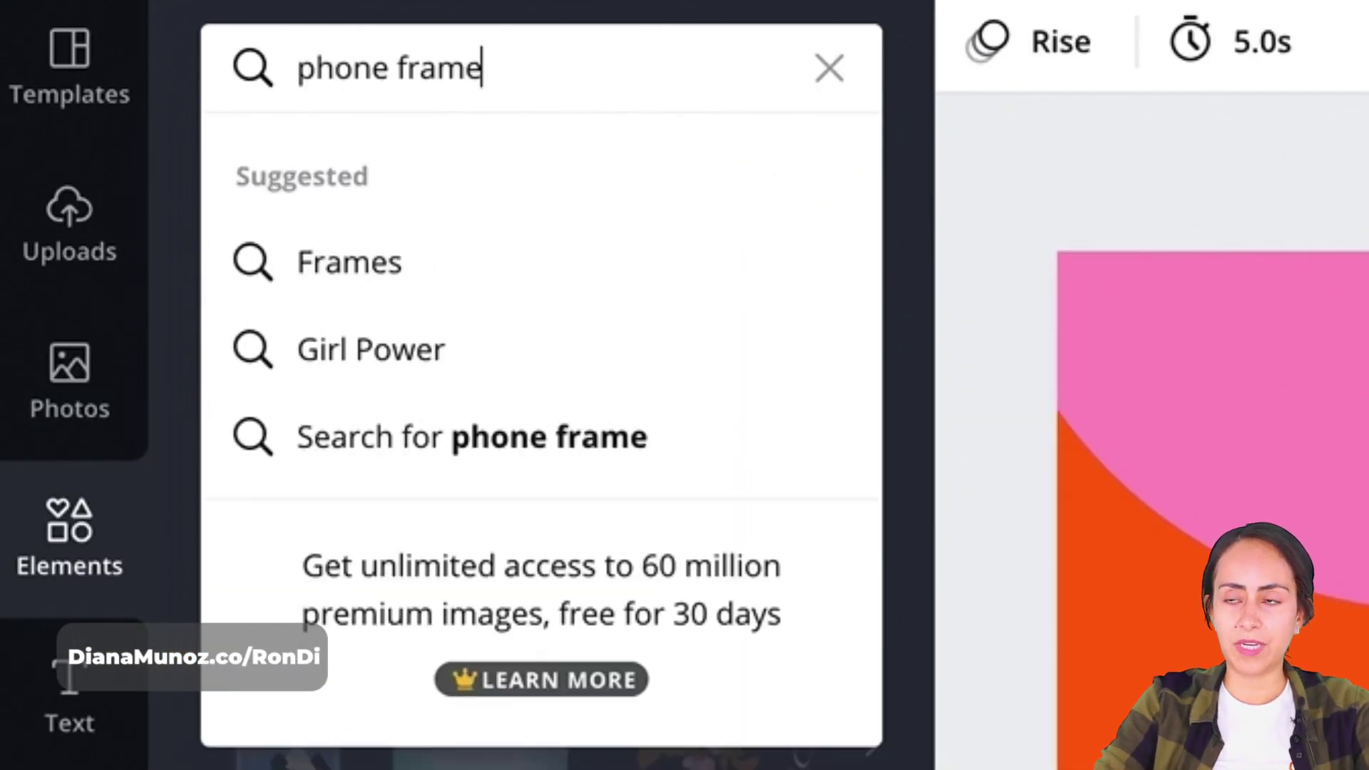
{"action": "key", "text": "Return"}
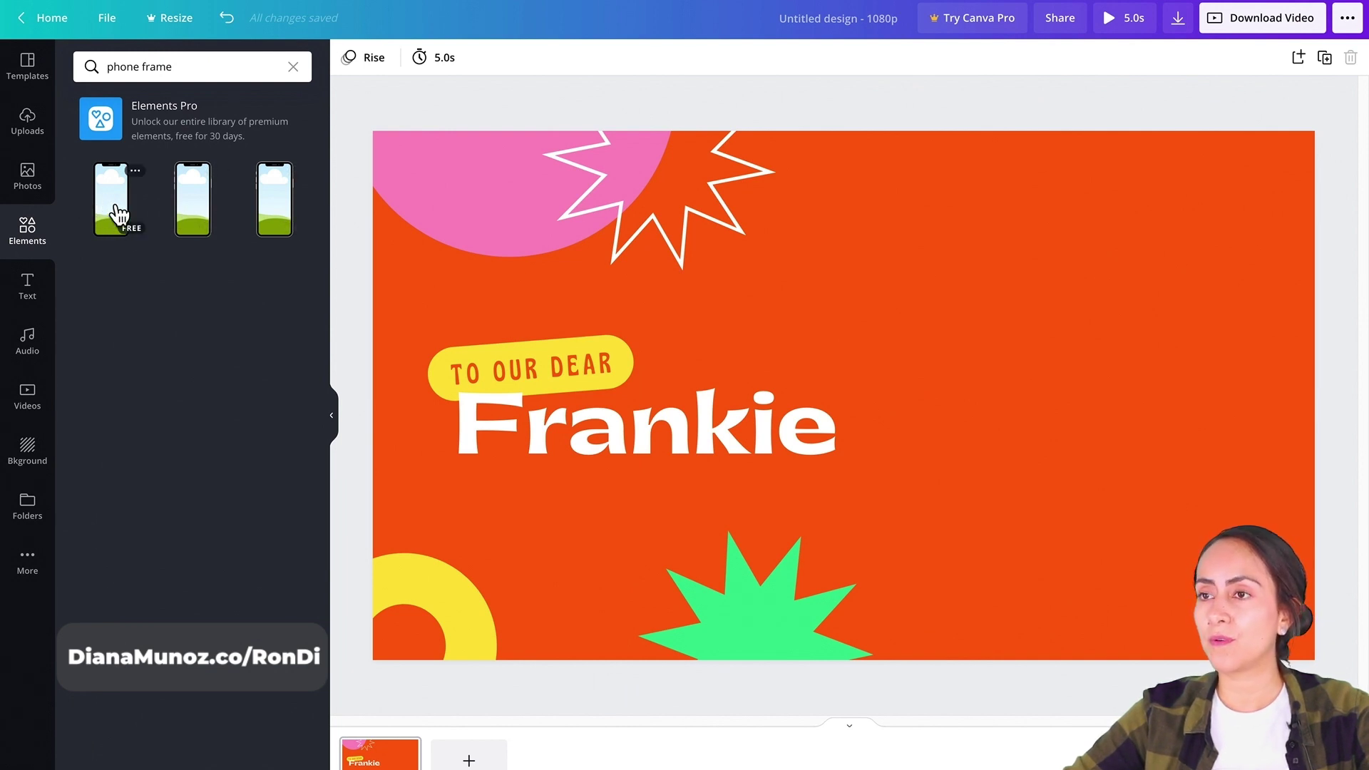
{"action": "left_click", "coordinate": [119, 213]}
Step: Move the phone frame right, tilt it about 7° and enlarge it to fill the right side
{"action": "left_click_drag", "start_coordinate": [909, 432], "coordinate": [1156, 433]}
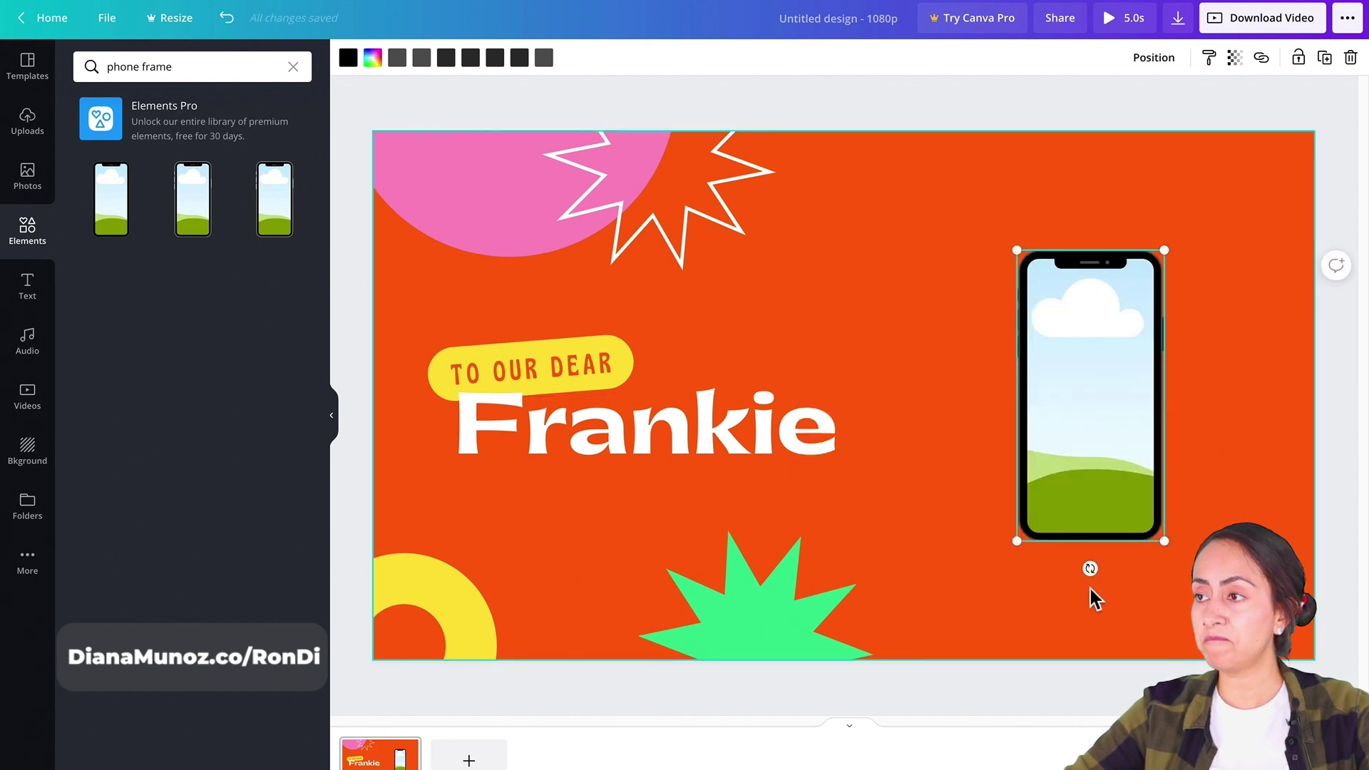
{"action": "mouse_move", "coordinate": [1090, 569]}
{"action": "left_mouse_down"}
{"action": "mouse_move", "coordinate": [1060, 583]}
{"action": "mouse_move", "coordinate": [1076, 590]}
{"action": "left_mouse_up"}
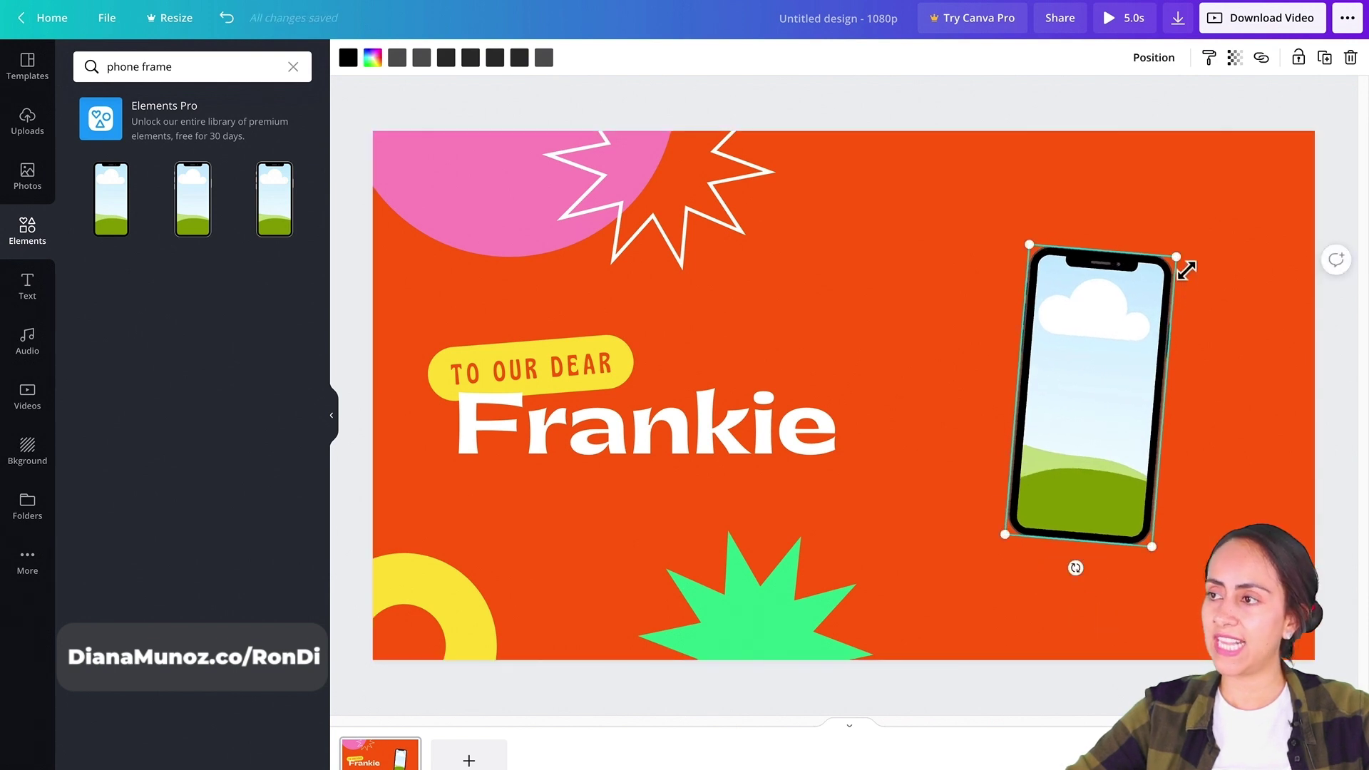
{"action": "left_click_drag", "start_coordinate": [1185, 269], "coordinate": [1253, 200]}
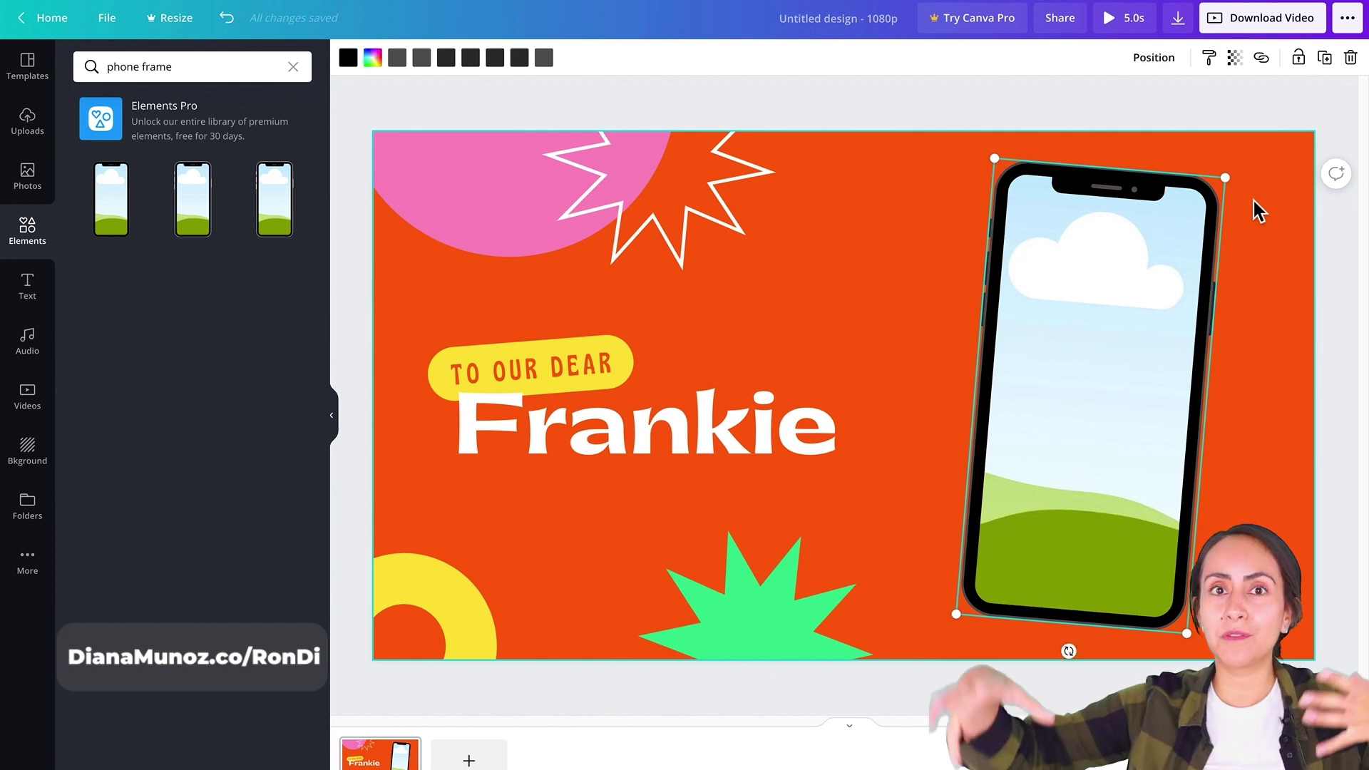
{"action": "left_click", "coordinate": [1274, 324]}
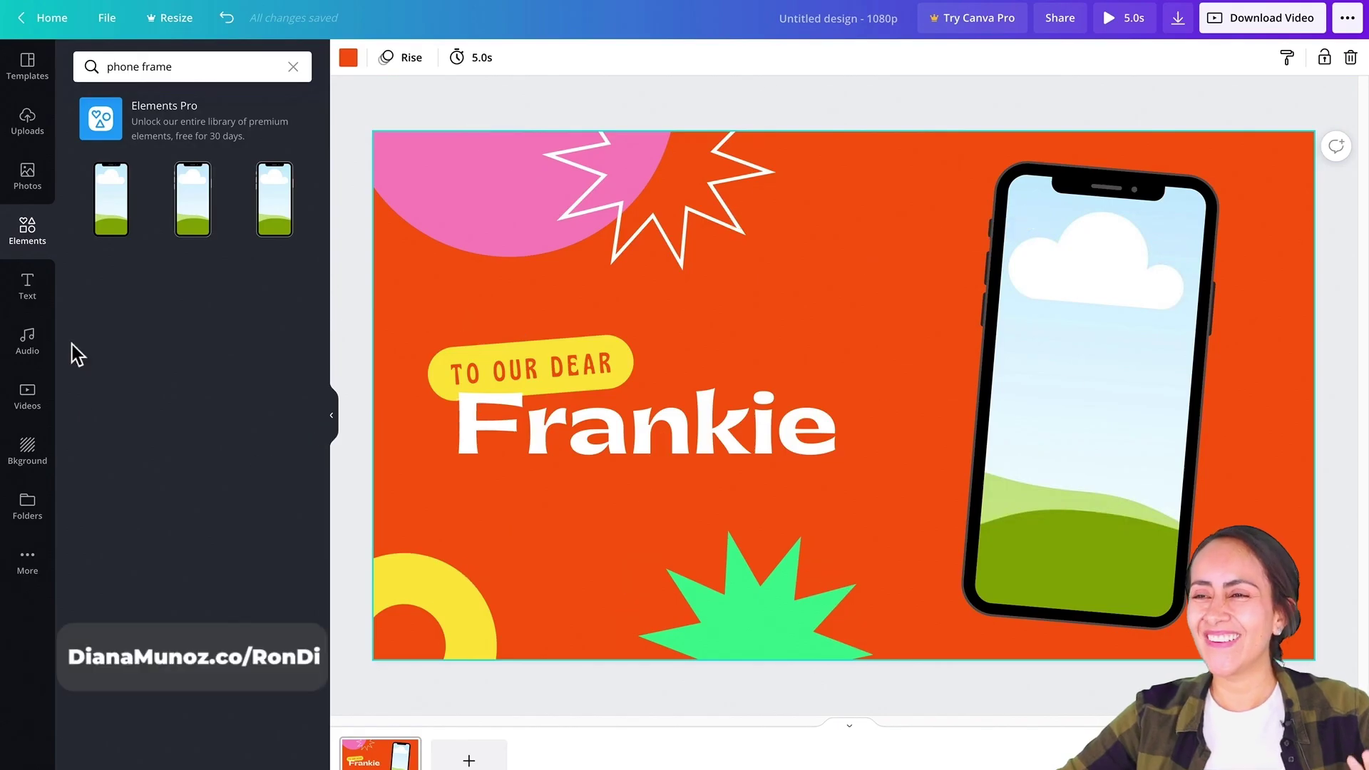
Step: Upload IMG_1516.MOV from the device and drop the 25.4s clip into the phone frame
{"action": "left_click", "coordinate": [28, 127]}
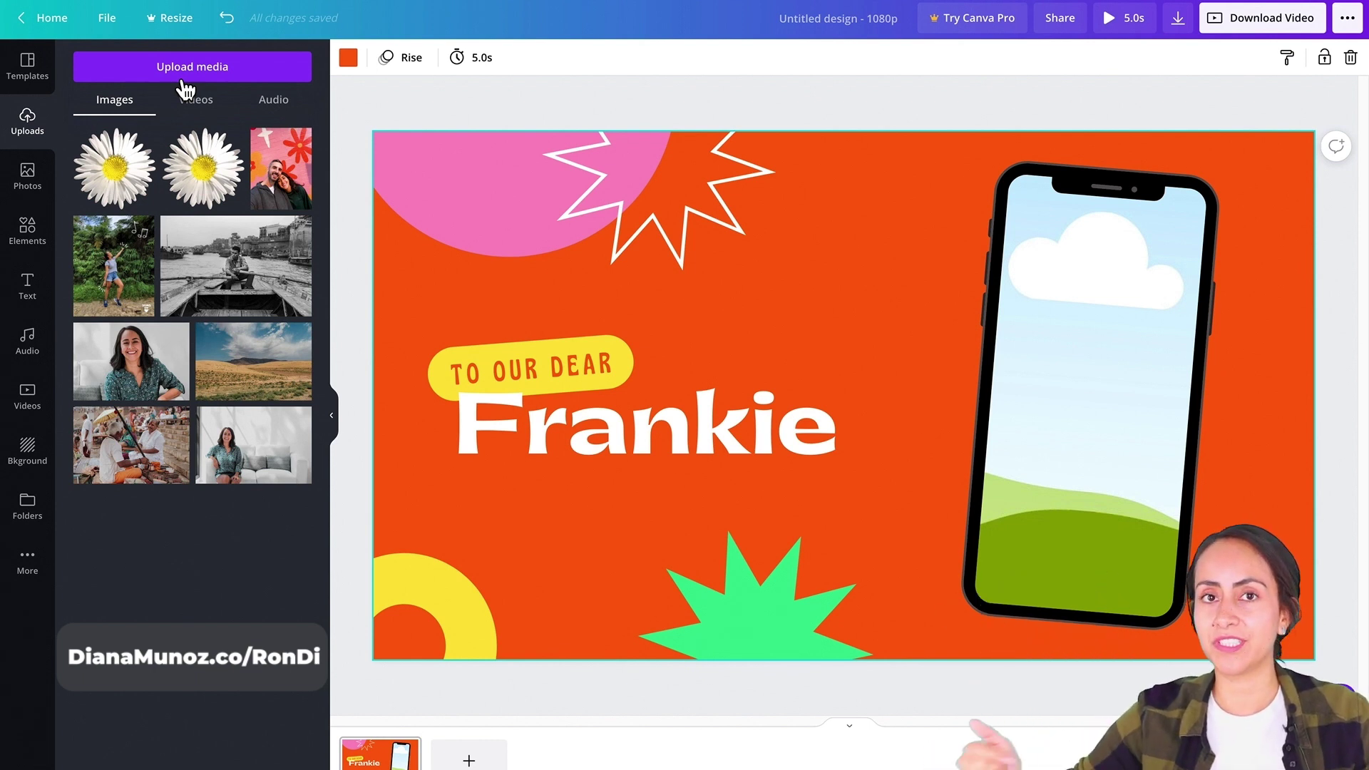
{"action": "left_click", "coordinate": [204, 68]}
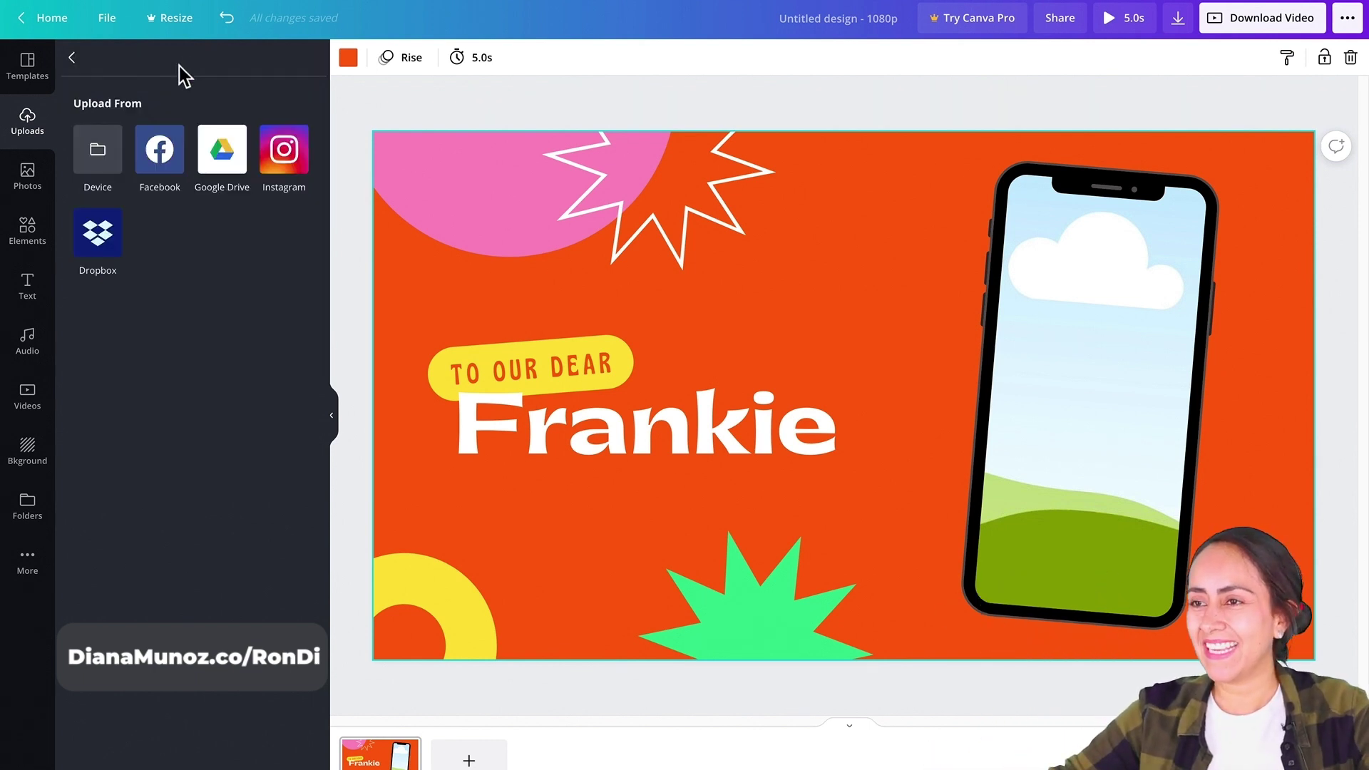
{"action": "left_click", "coordinate": [112, 155]}
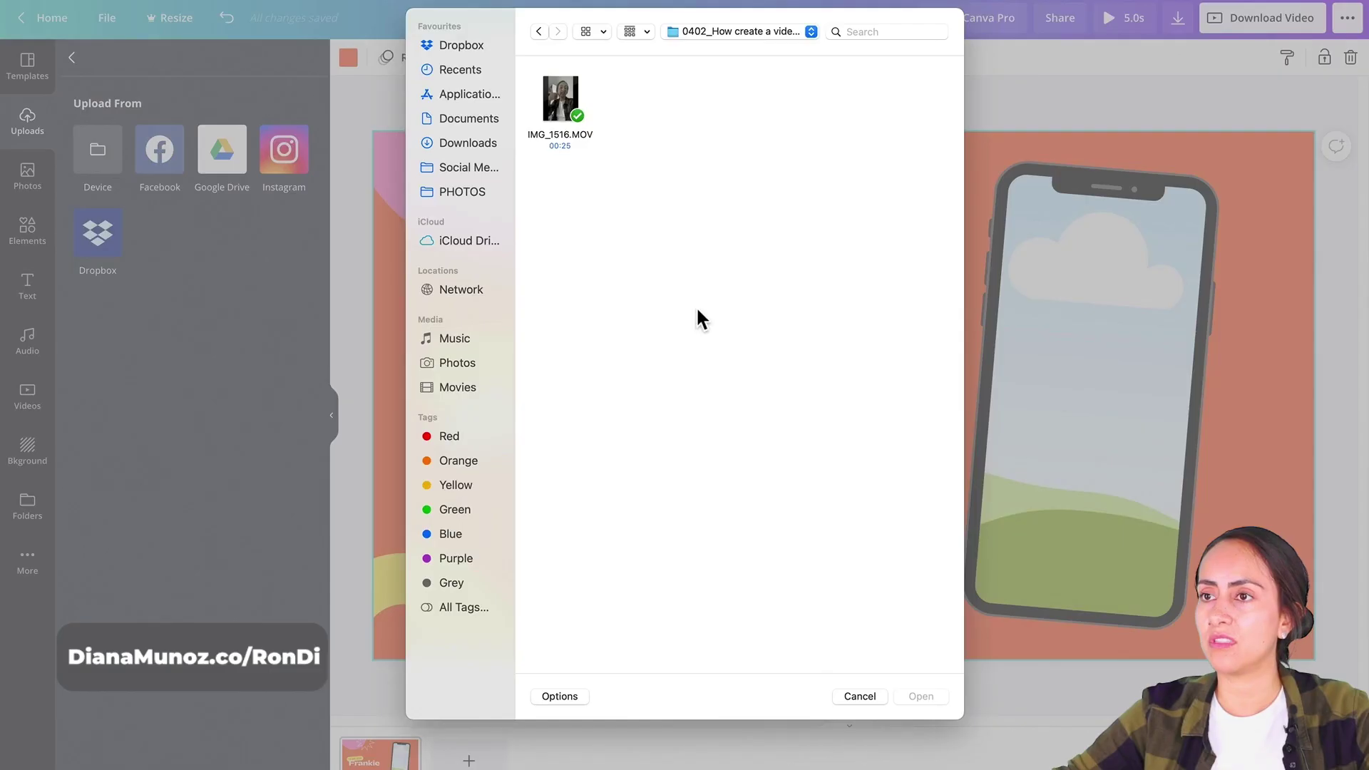
{"action": "left_click_drag", "start_coordinate": [643, 207], "coordinate": [549, 89]}
{"action": "left_click", "coordinate": [921, 695]}
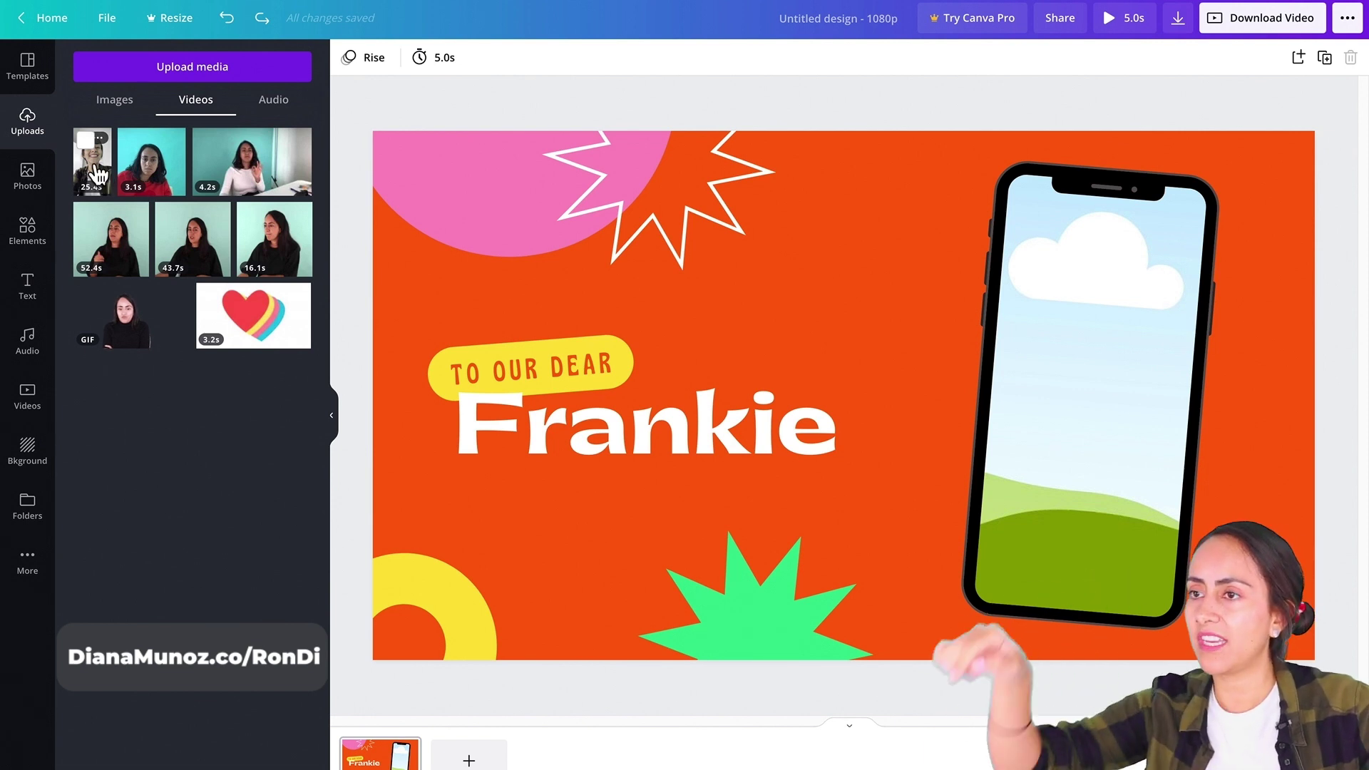
{"action": "left_click_drag", "start_coordinate": [98, 171], "coordinate": [926, 391]}
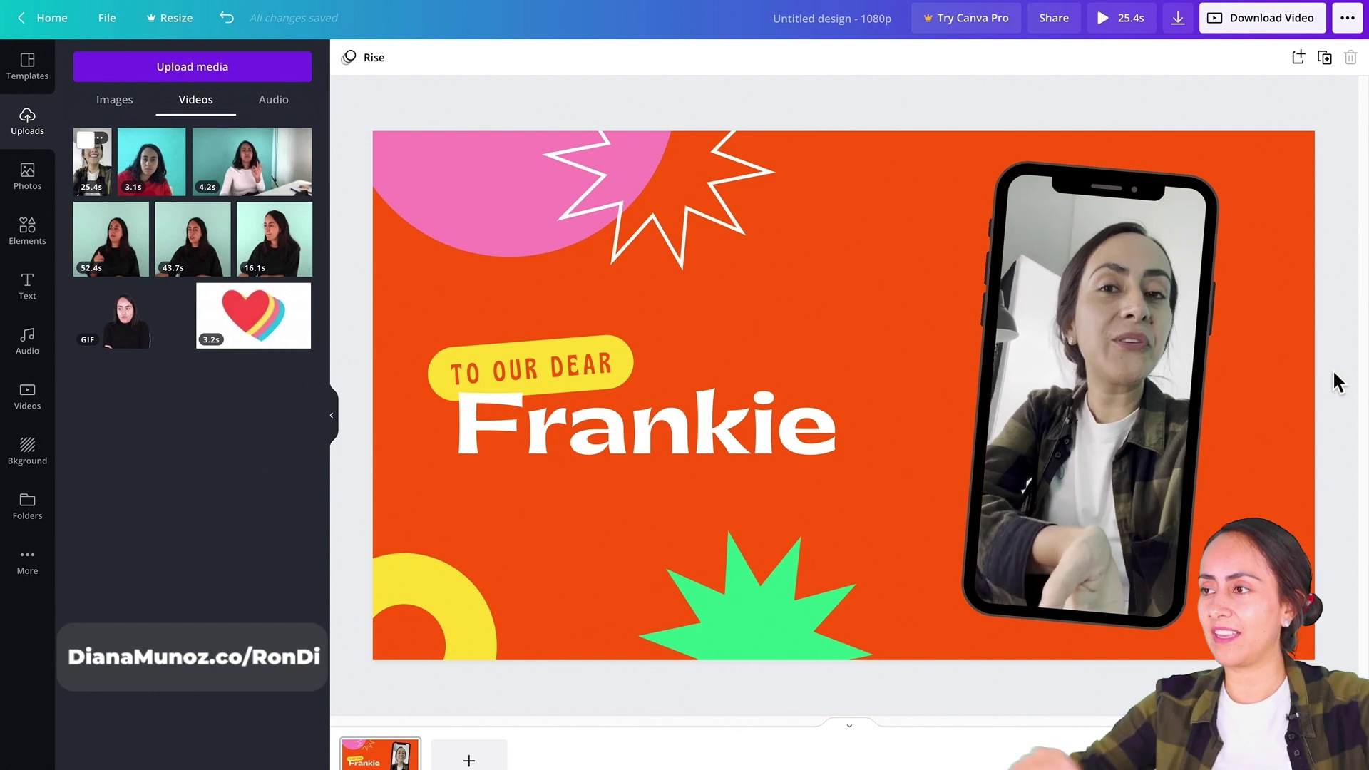
{"action": "left_click", "coordinate": [905, 315]}
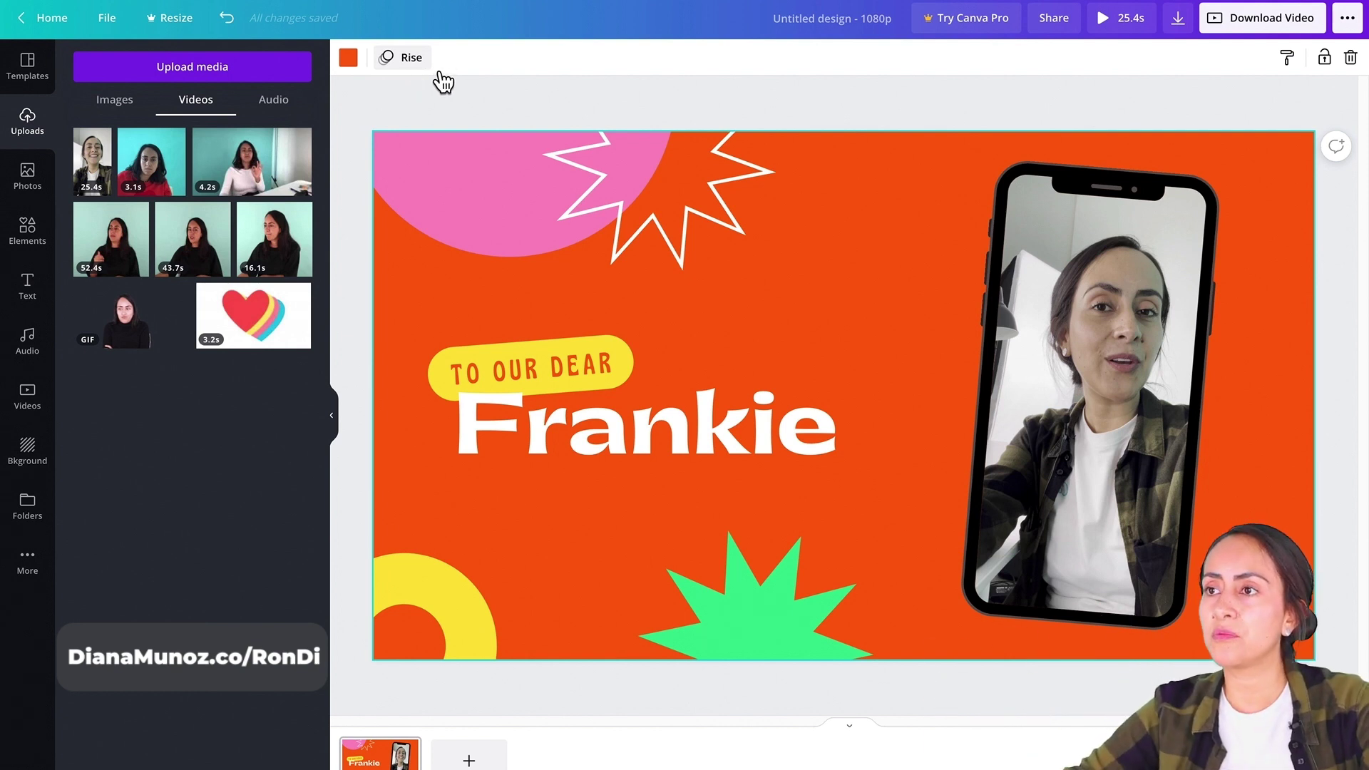
Step: Remove the existing page animation
{"action": "left_click", "coordinate": [411, 57]}
{"action": "left_click", "coordinate": [117, 128]}
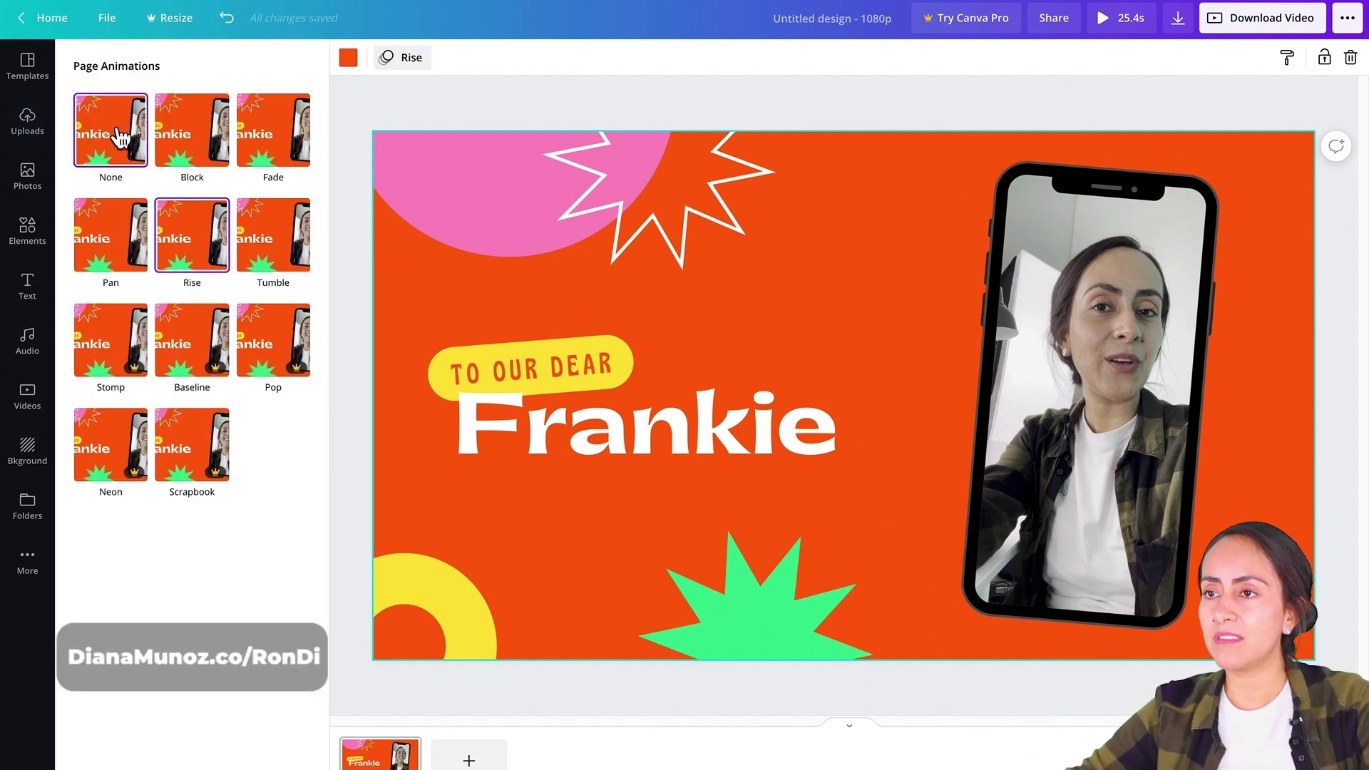
{"action": "left_click", "coordinate": [548, 104]}
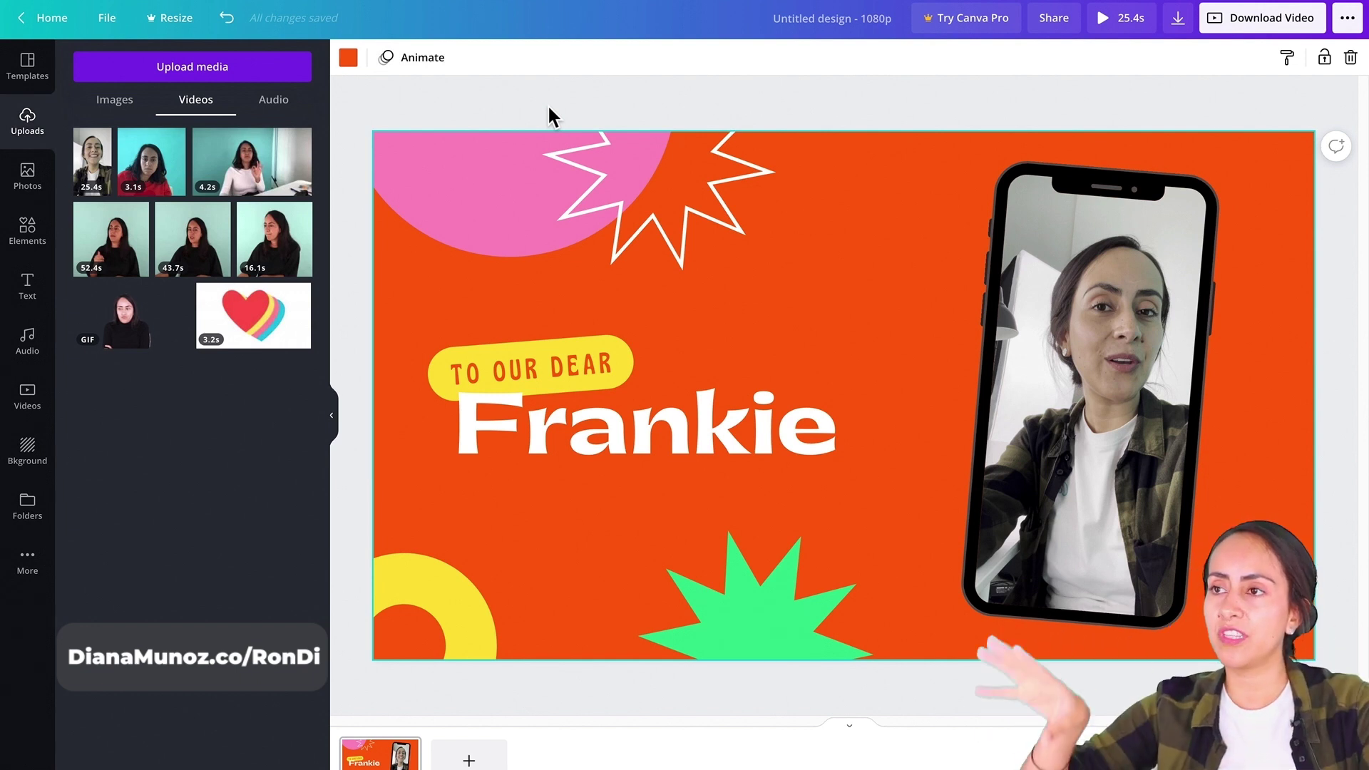
Step: Preview the Block, Fade, Pan, Rise and Tumble page animations, then settle on Rise
{"action": "left_click", "coordinate": [433, 70]}
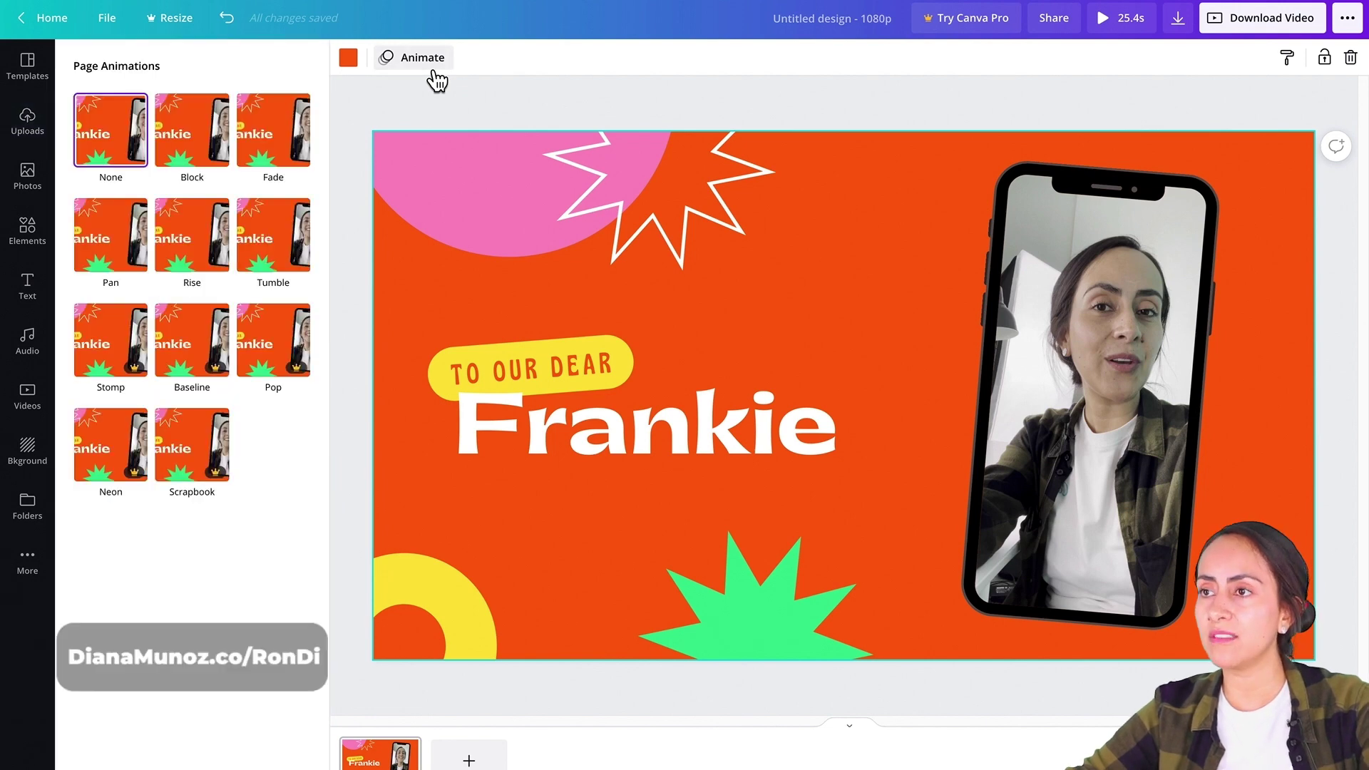
{"action": "left_click", "coordinate": [214, 142]}
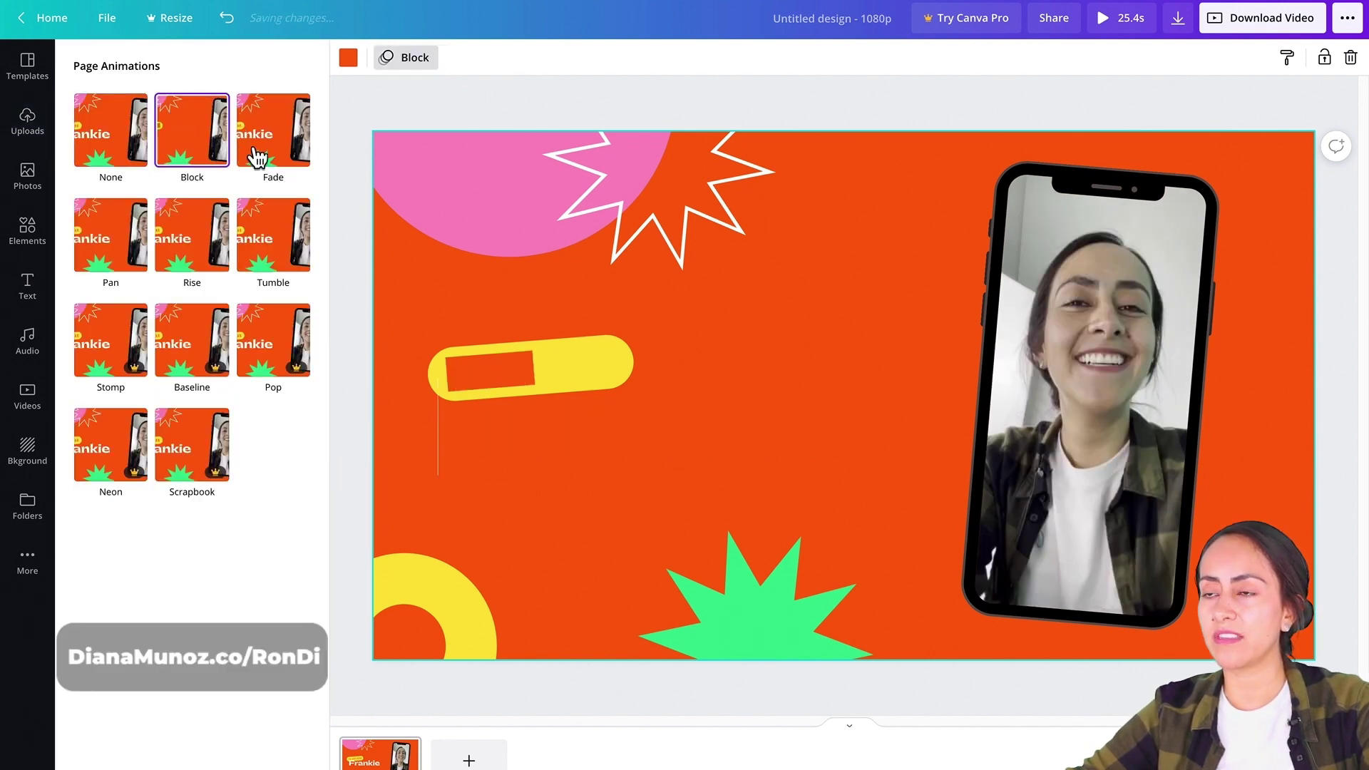
{"action": "left_click", "coordinate": [258, 157]}
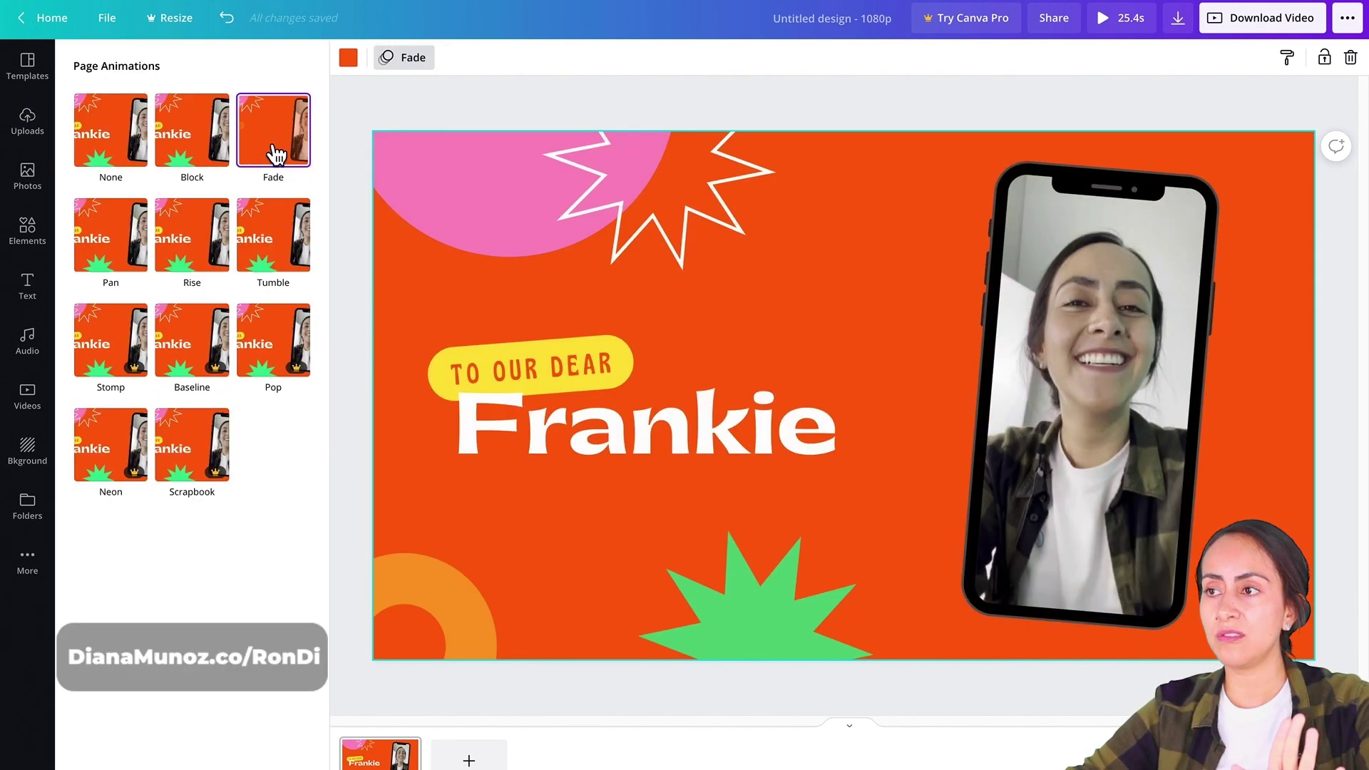
{"action": "left_click", "coordinate": [151, 246]}
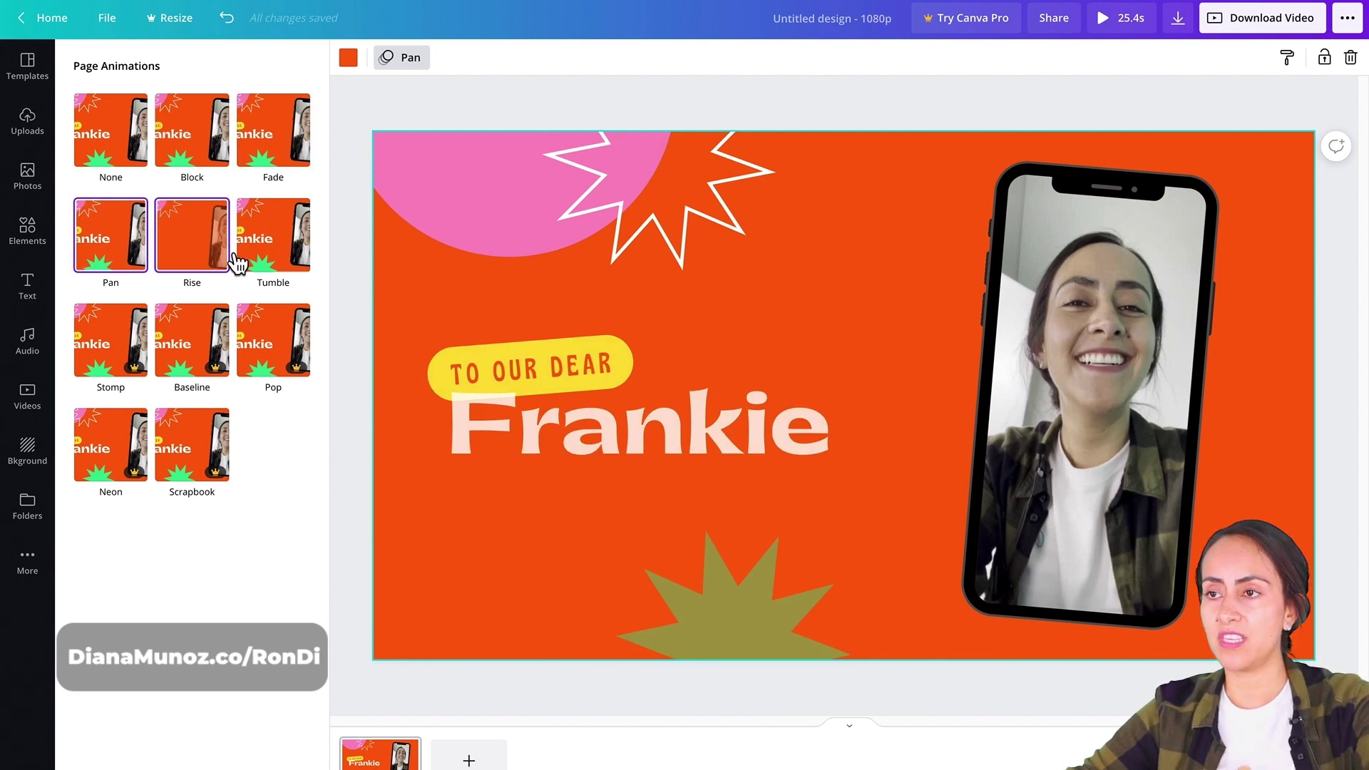
{"action": "left_click", "coordinate": [227, 257]}
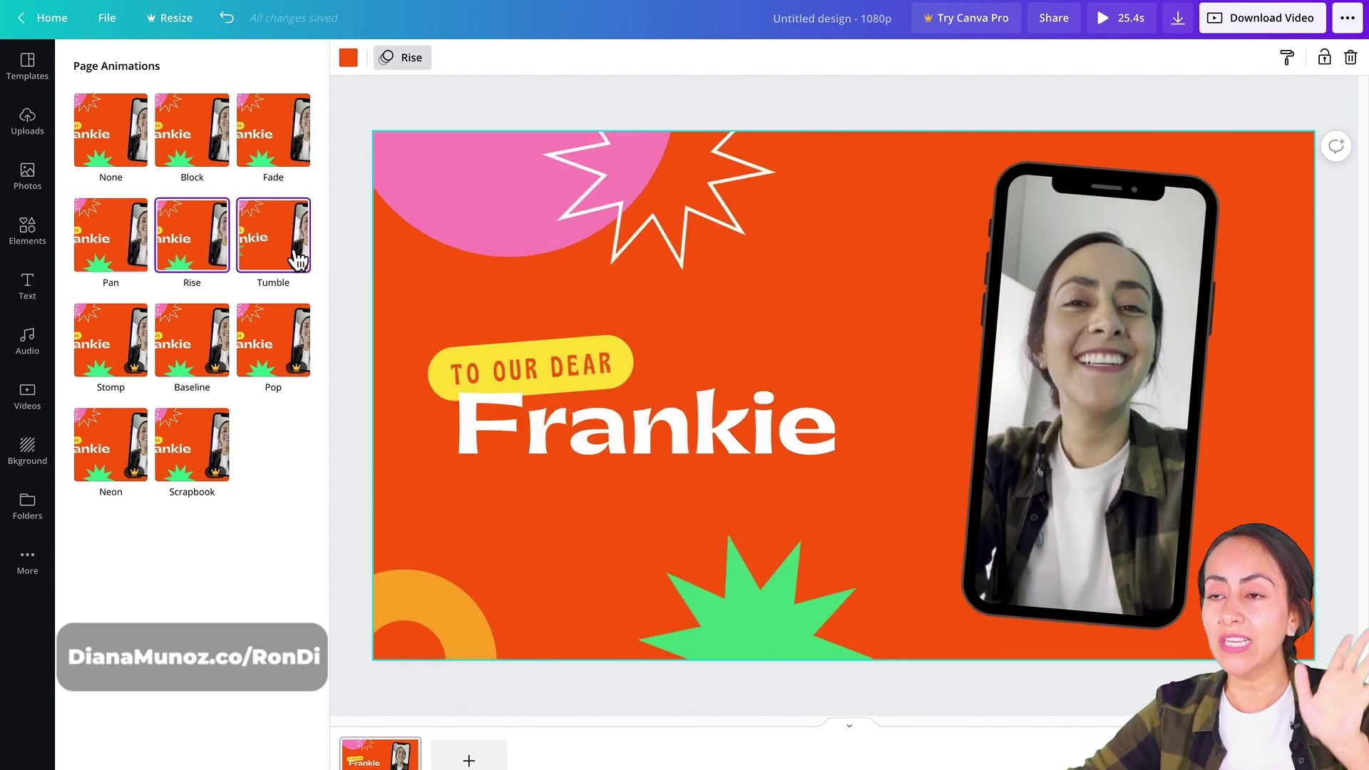
{"action": "left_click", "coordinate": [297, 257]}
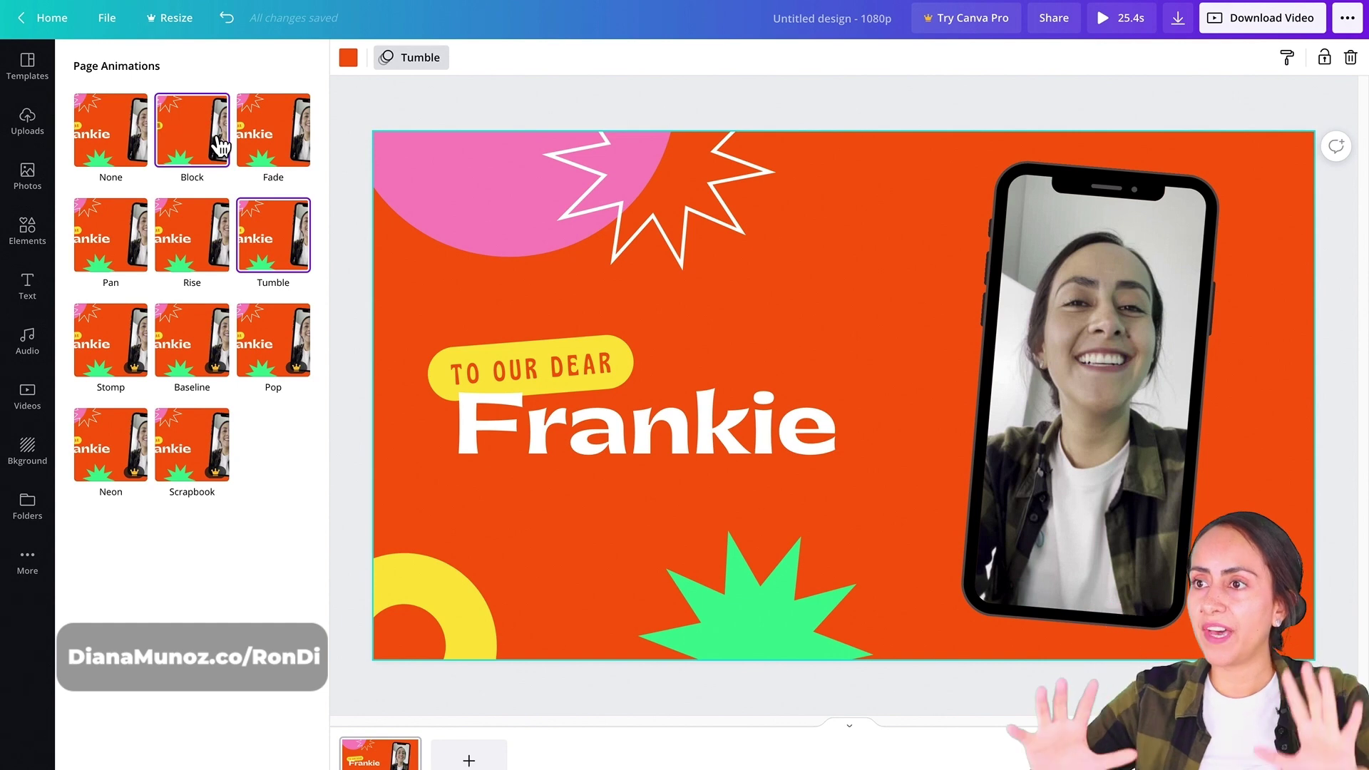
{"action": "left_click", "coordinate": [220, 146]}
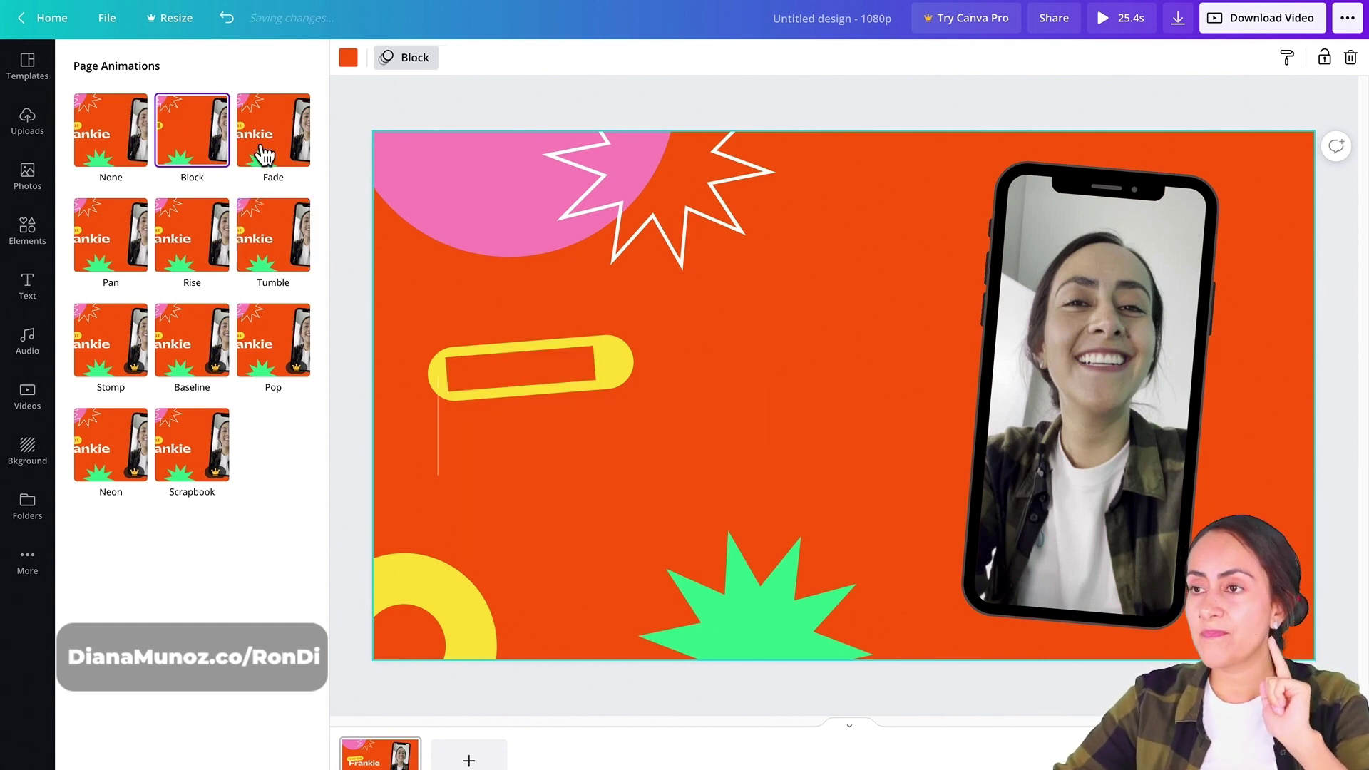
{"action": "left_click", "coordinate": [148, 248]}
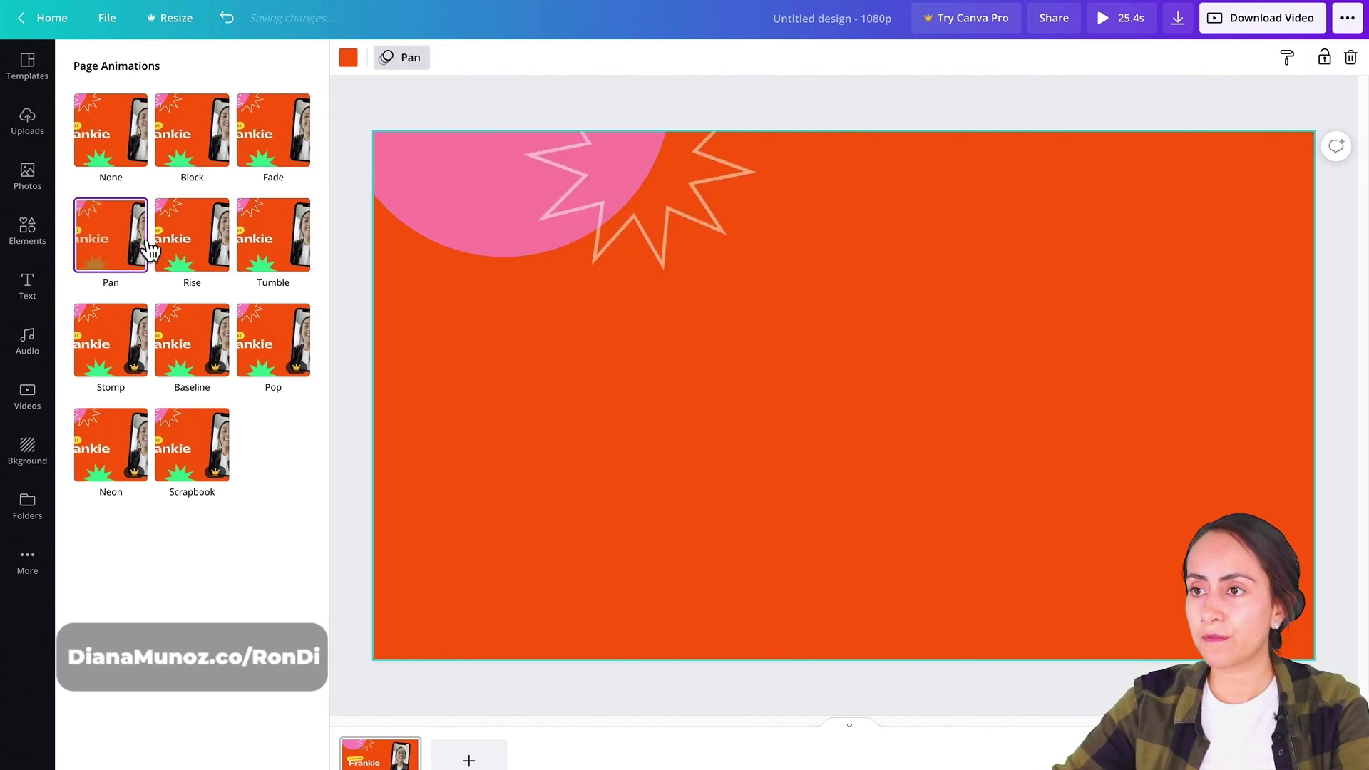
{"action": "left_click", "coordinate": [206, 252]}
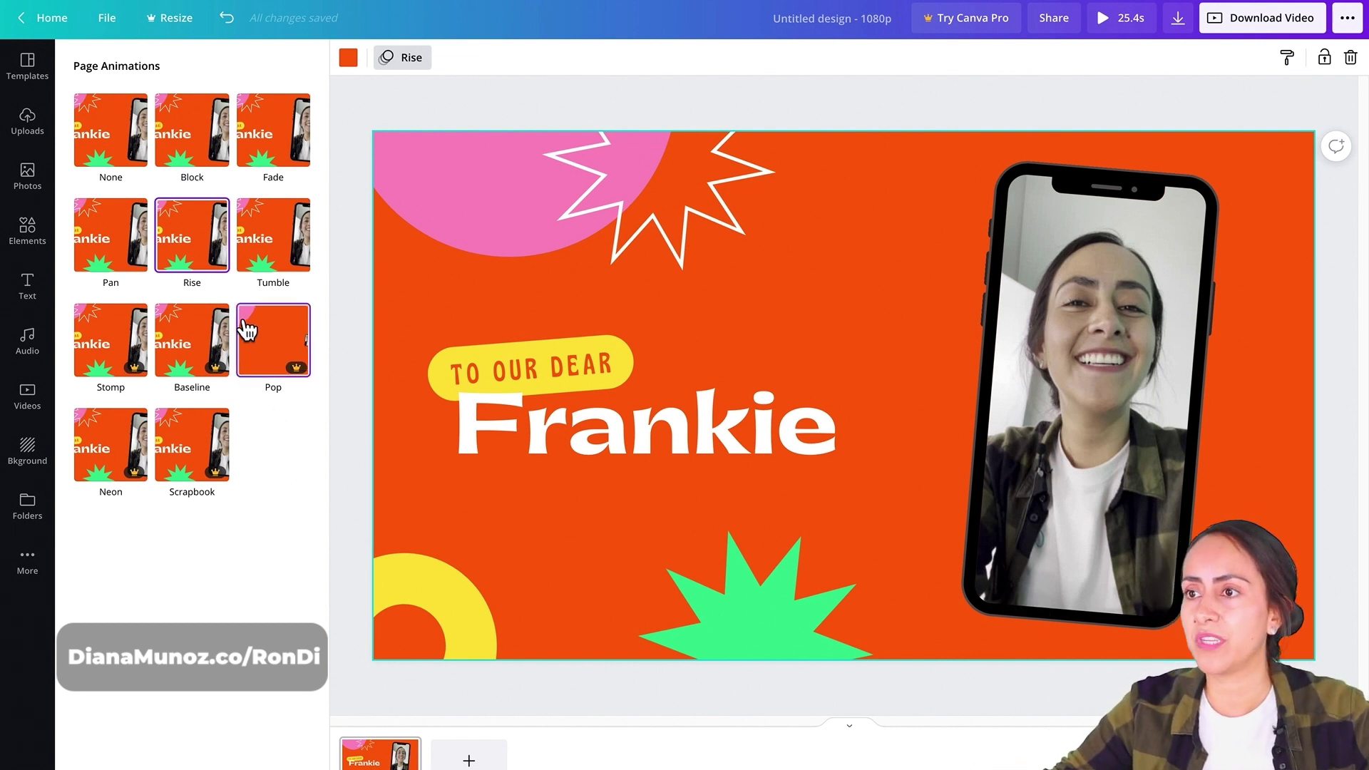
{"action": "left_click", "coordinate": [210, 272]}
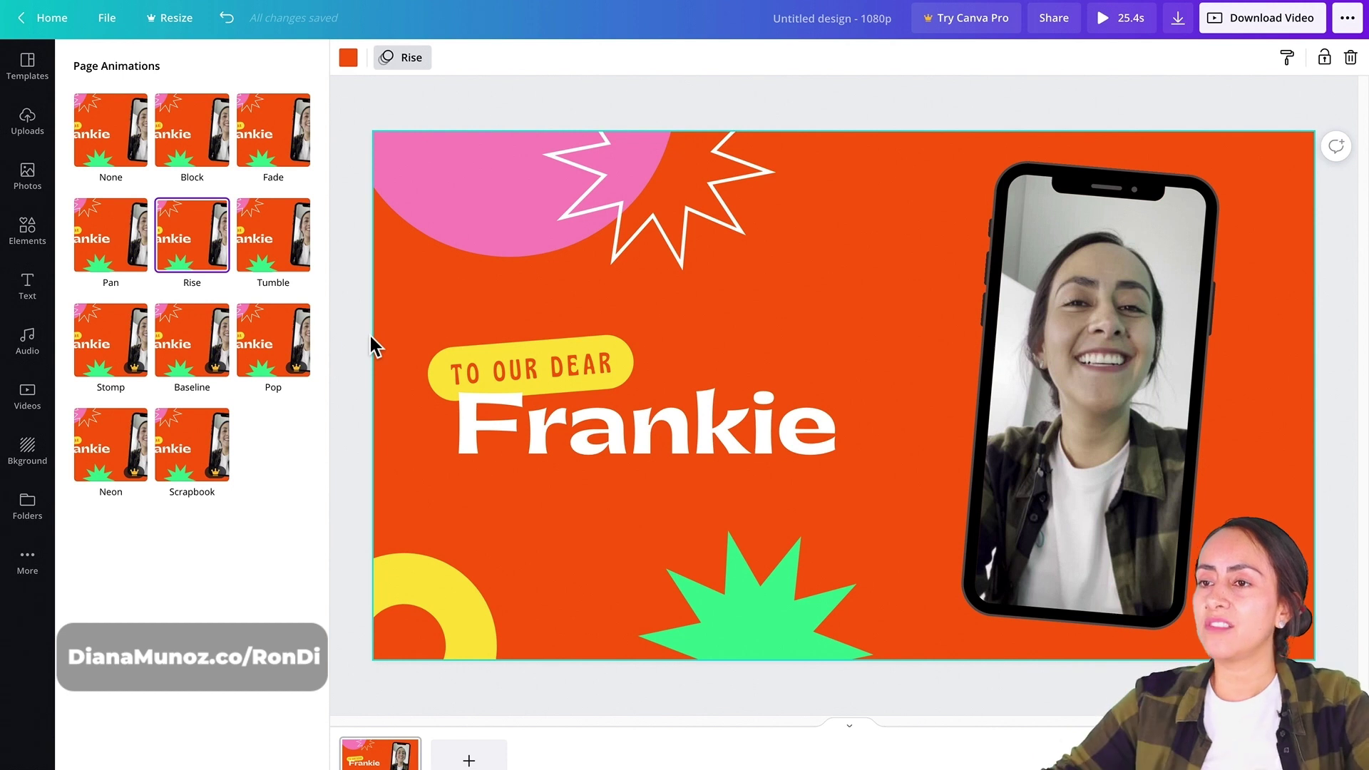
{"action": "left_click", "coordinate": [52, 398]}
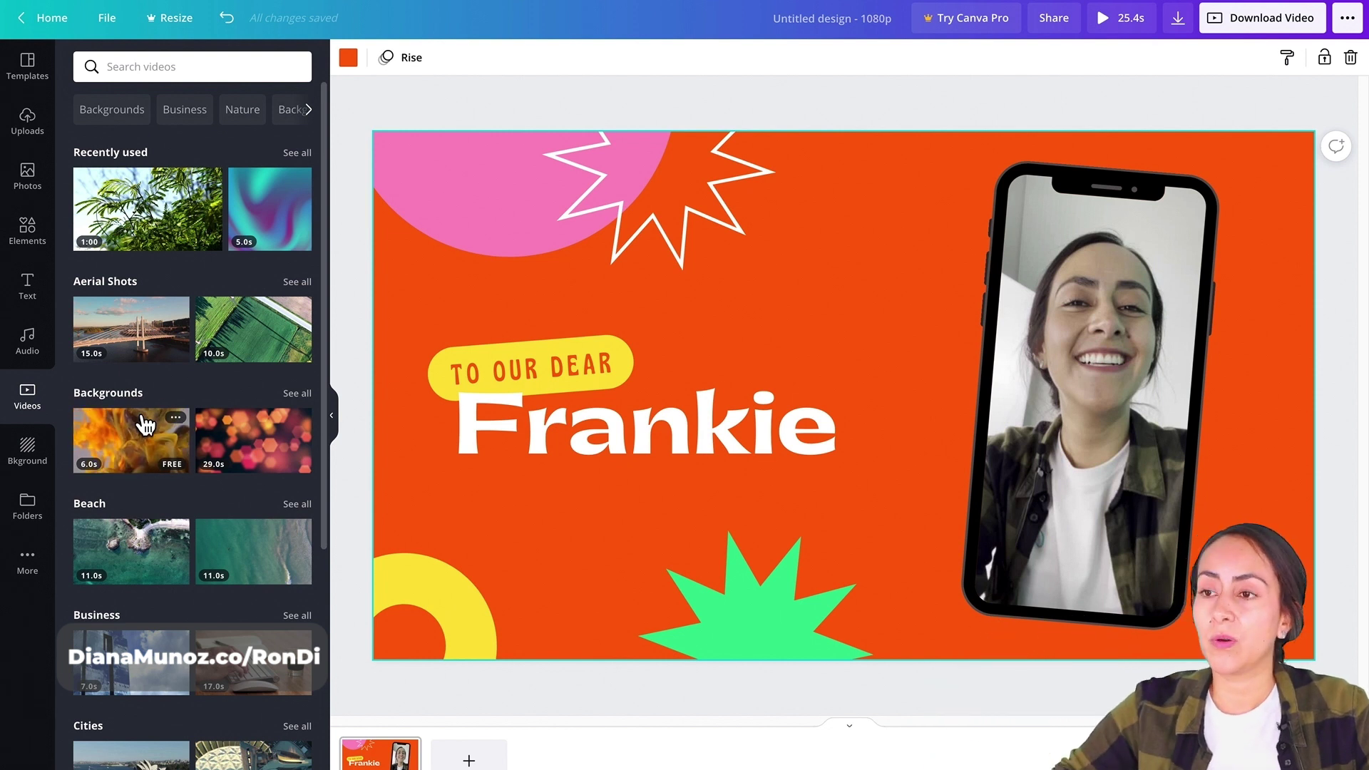
Step: Search the video library for 'gradient'
{"action": "mouse_move", "coordinate": [272, 445]}
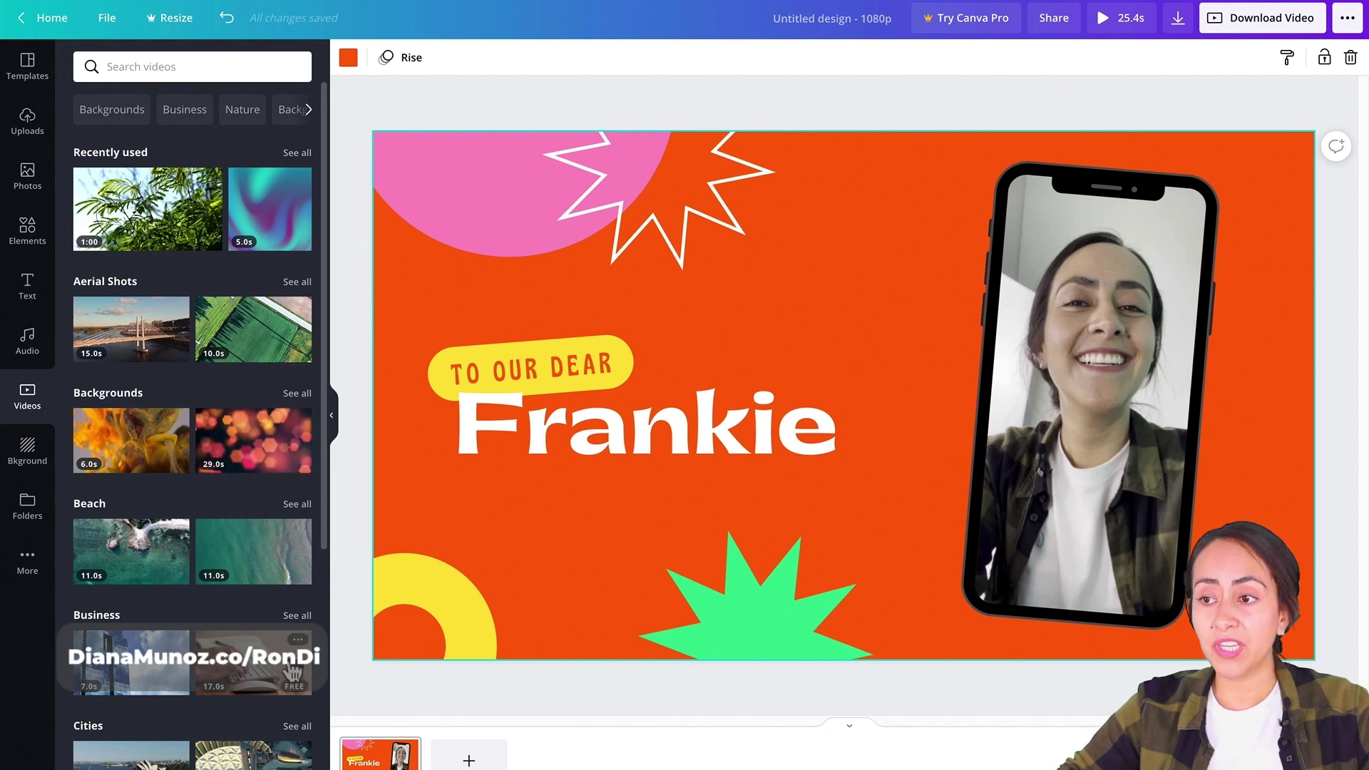
{"action": "scroll", "coordinate": [292, 674], "scroll_direction": "down", "scroll_amount": 4}
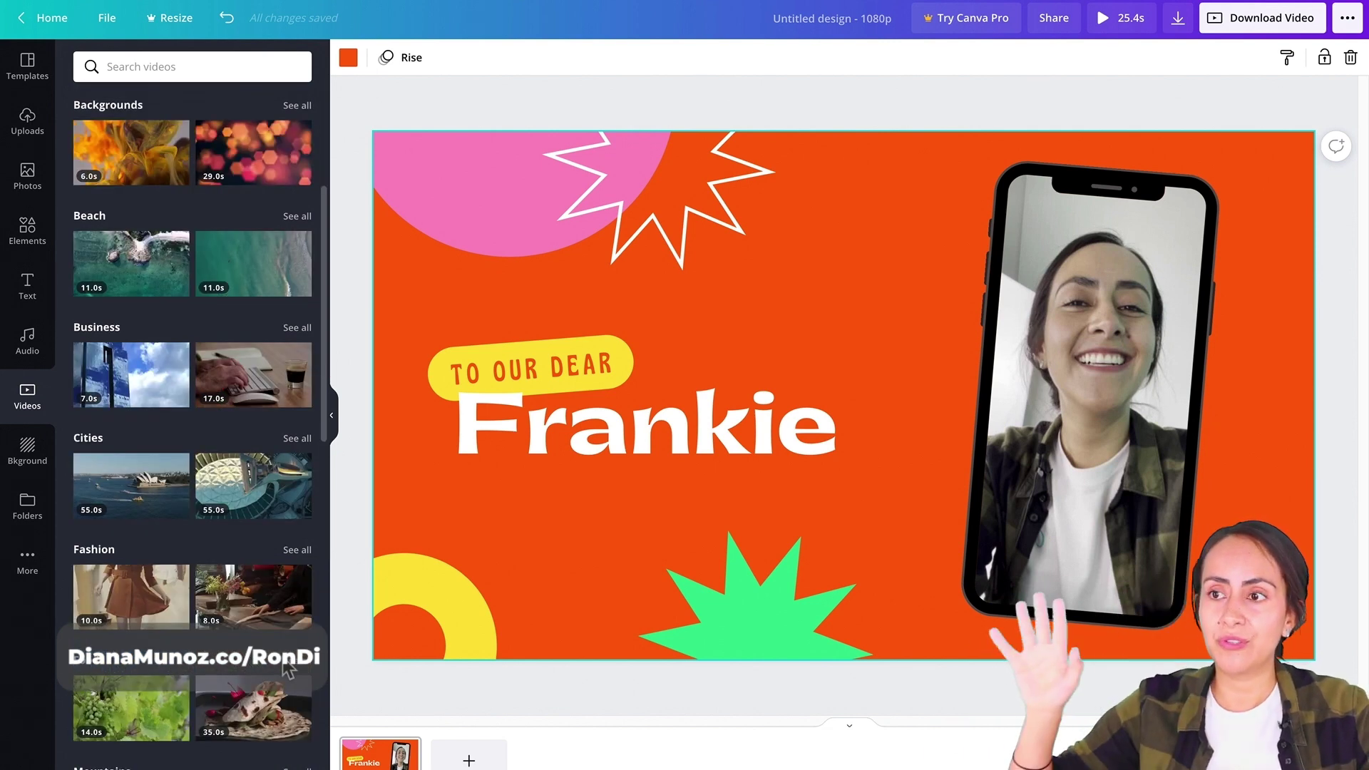
{"action": "scroll", "coordinate": [288, 670], "scroll_direction": "up", "scroll_amount": 5}
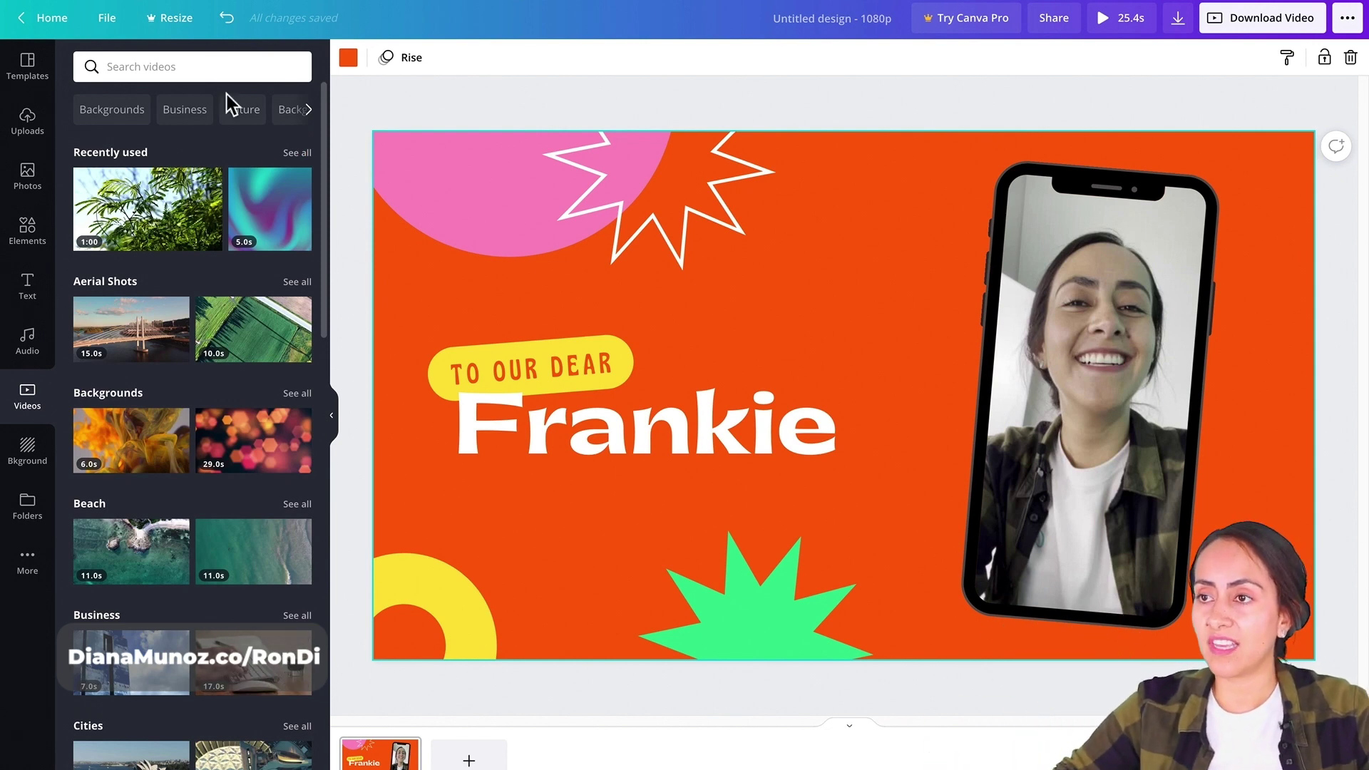
{"action": "left_click", "coordinate": [221, 69]}
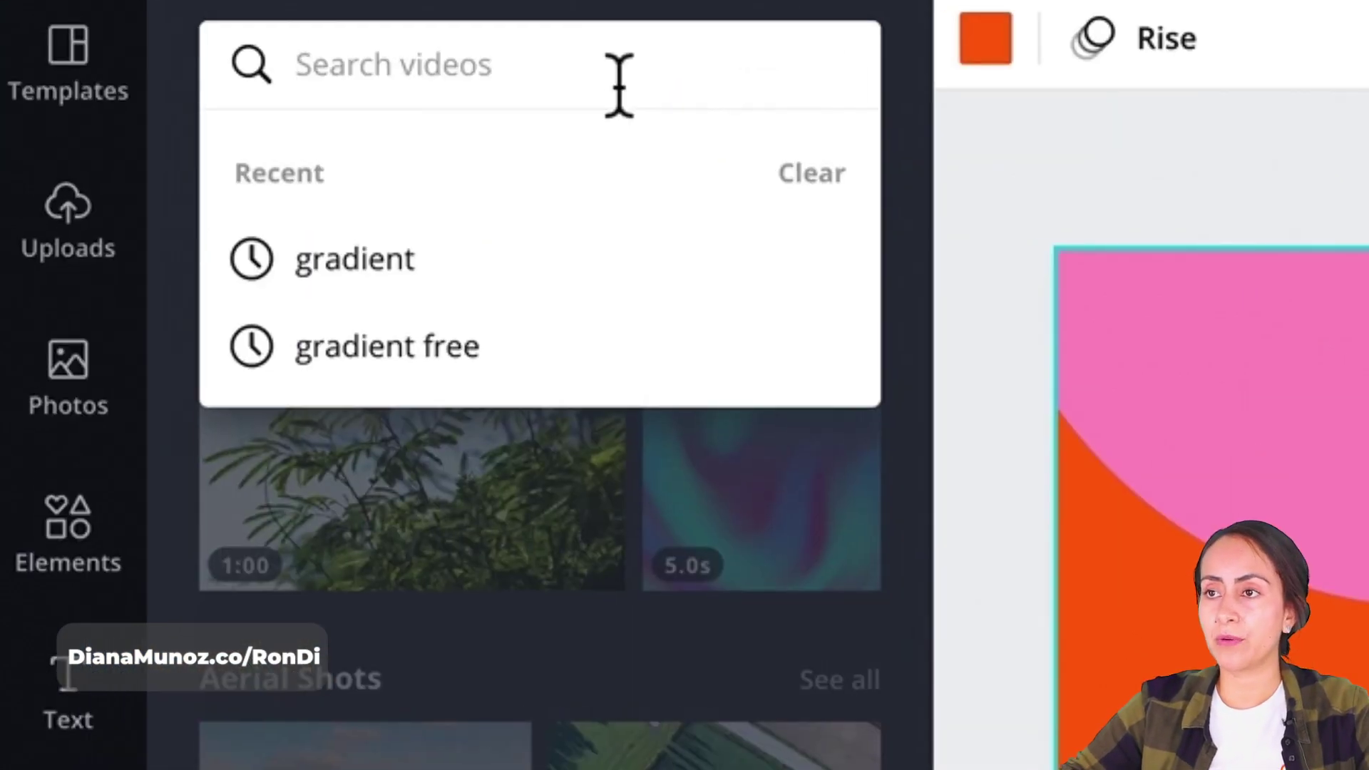
{"action": "type", "text": "gradient"}
{"action": "key", "text": "Return"}
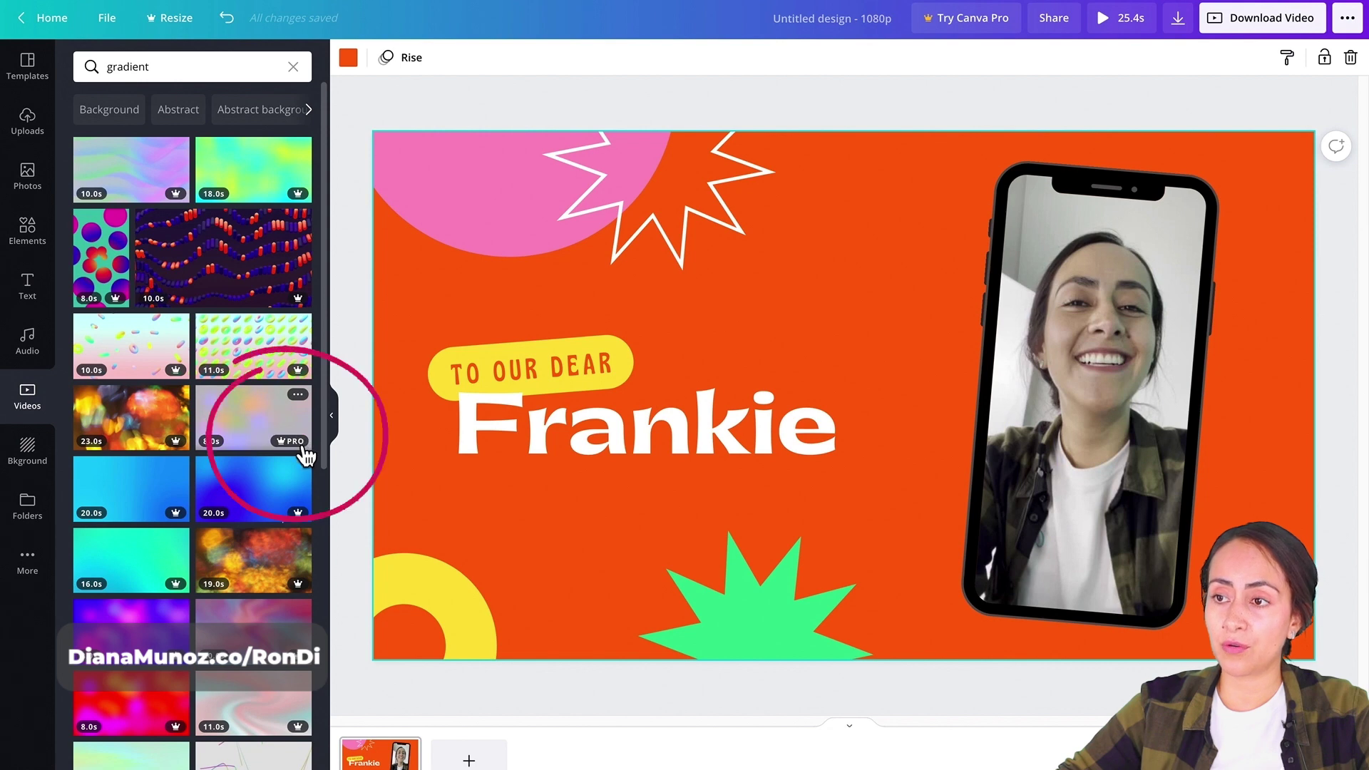
Step: Set a free 5.0s pastel gradient clip as the page background and play it
{"action": "mouse_move", "coordinate": [305, 448]}
{"action": "scroll", "coordinate": [305, 420], "scroll_direction": "down", "scroll_amount": 2}
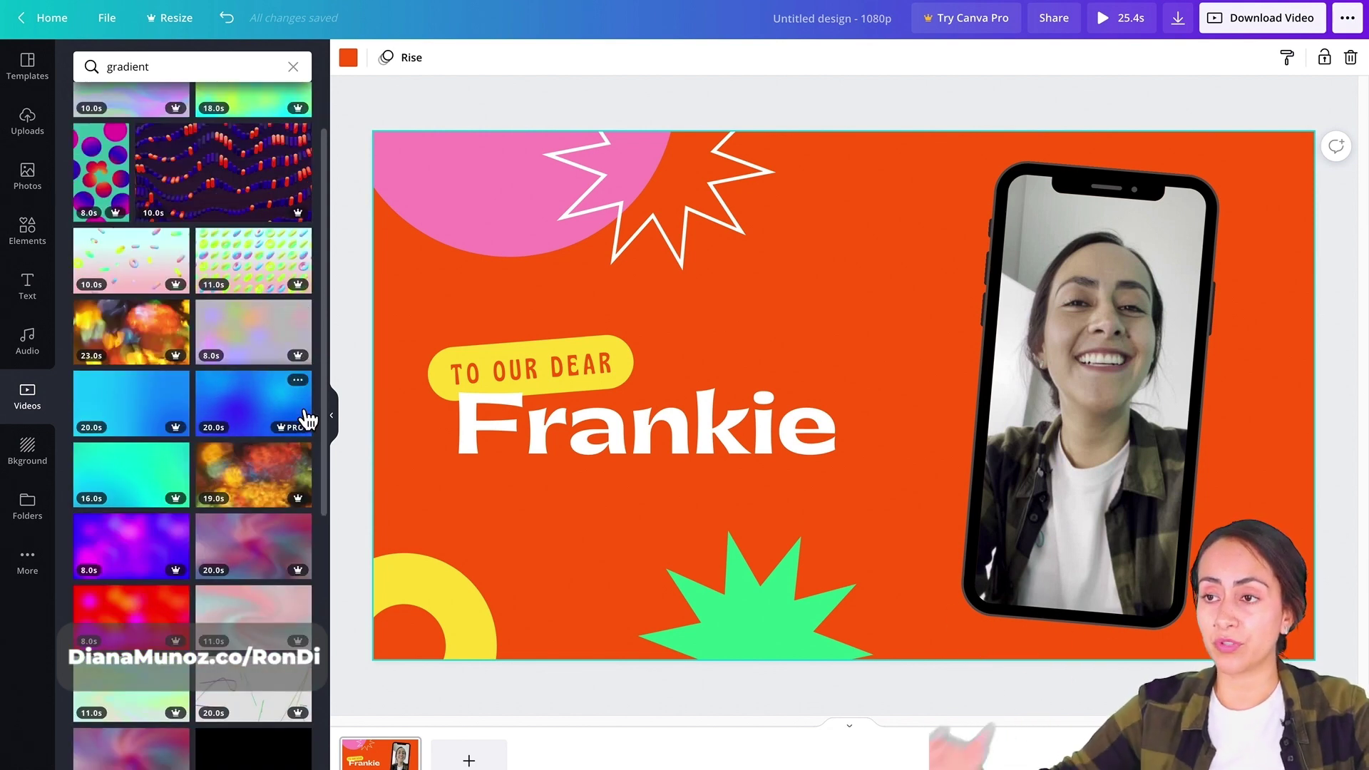
{"action": "scroll", "coordinate": [306, 419], "scroll_direction": "down", "scroll_amount": 5}
{"action": "scroll", "coordinate": [307, 419], "scroll_direction": "down", "scroll_amount": 10}
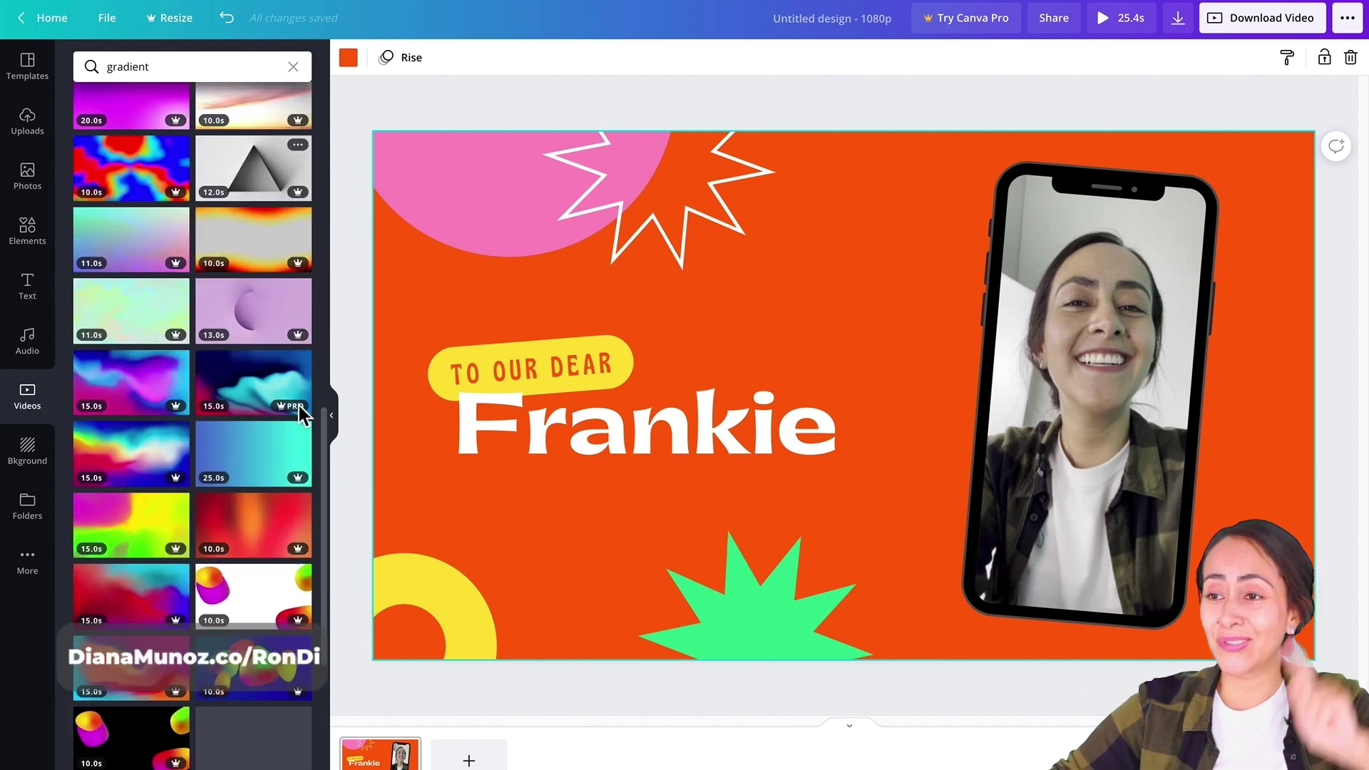
{"action": "scroll", "coordinate": [300, 408], "scroll_direction": "down", "scroll_amount": 5}
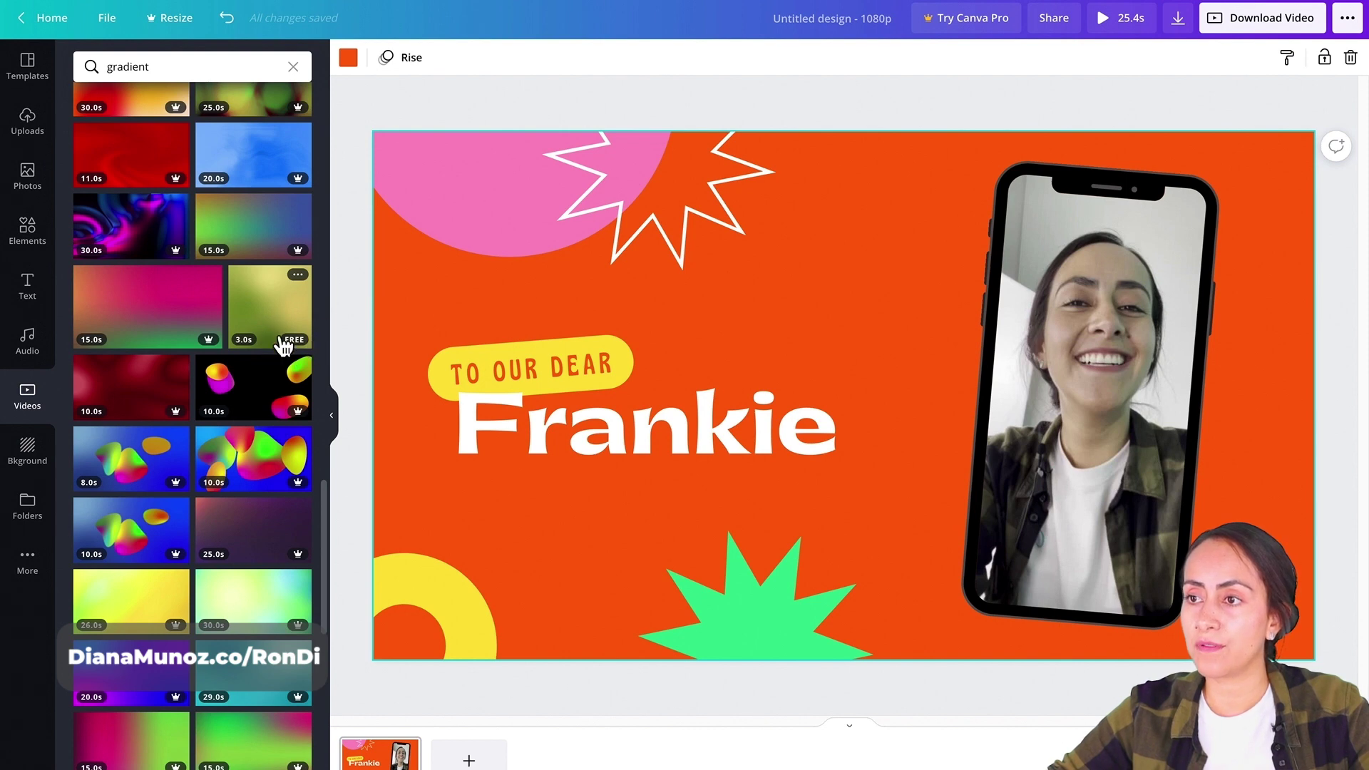
{"action": "scroll", "coordinate": [284, 346], "scroll_direction": "down", "scroll_amount": 5}
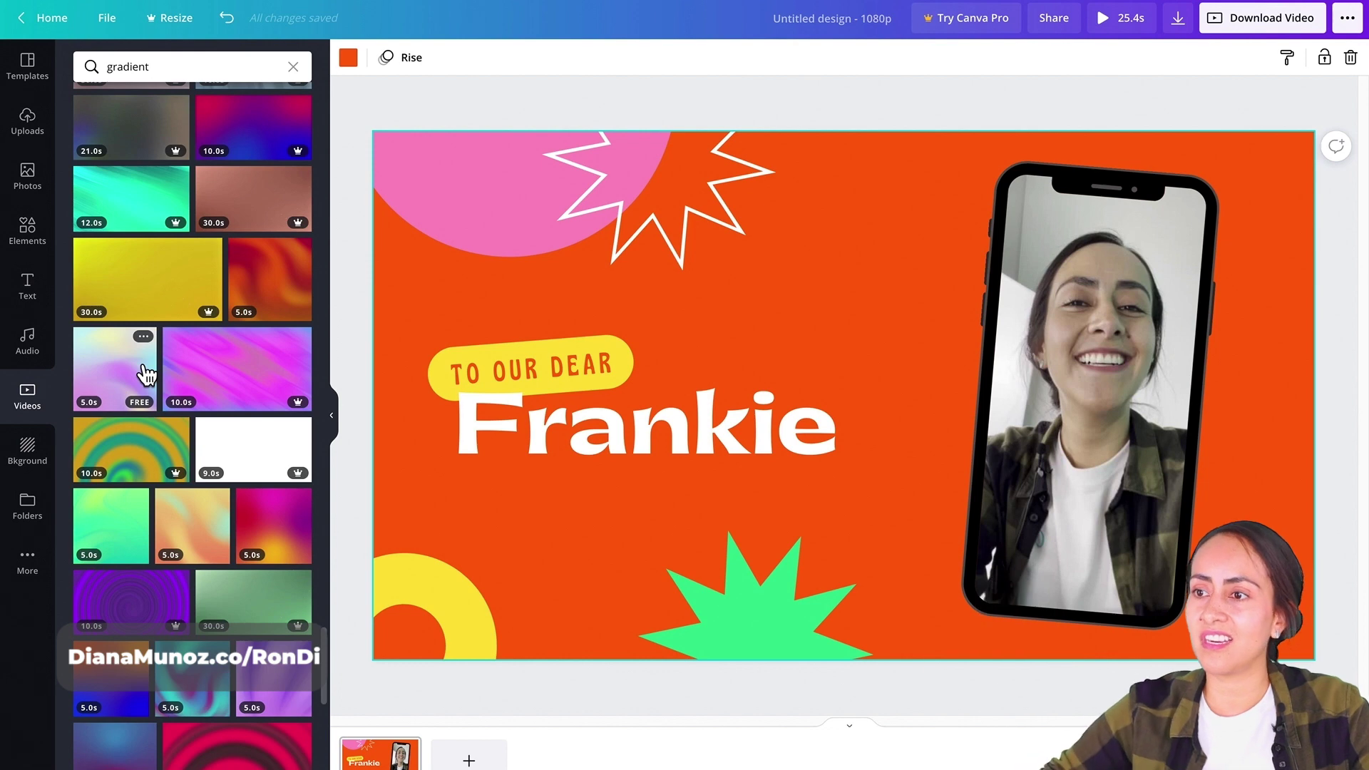
{"action": "left_click_drag", "start_coordinate": [147, 372], "coordinate": [407, 374]}
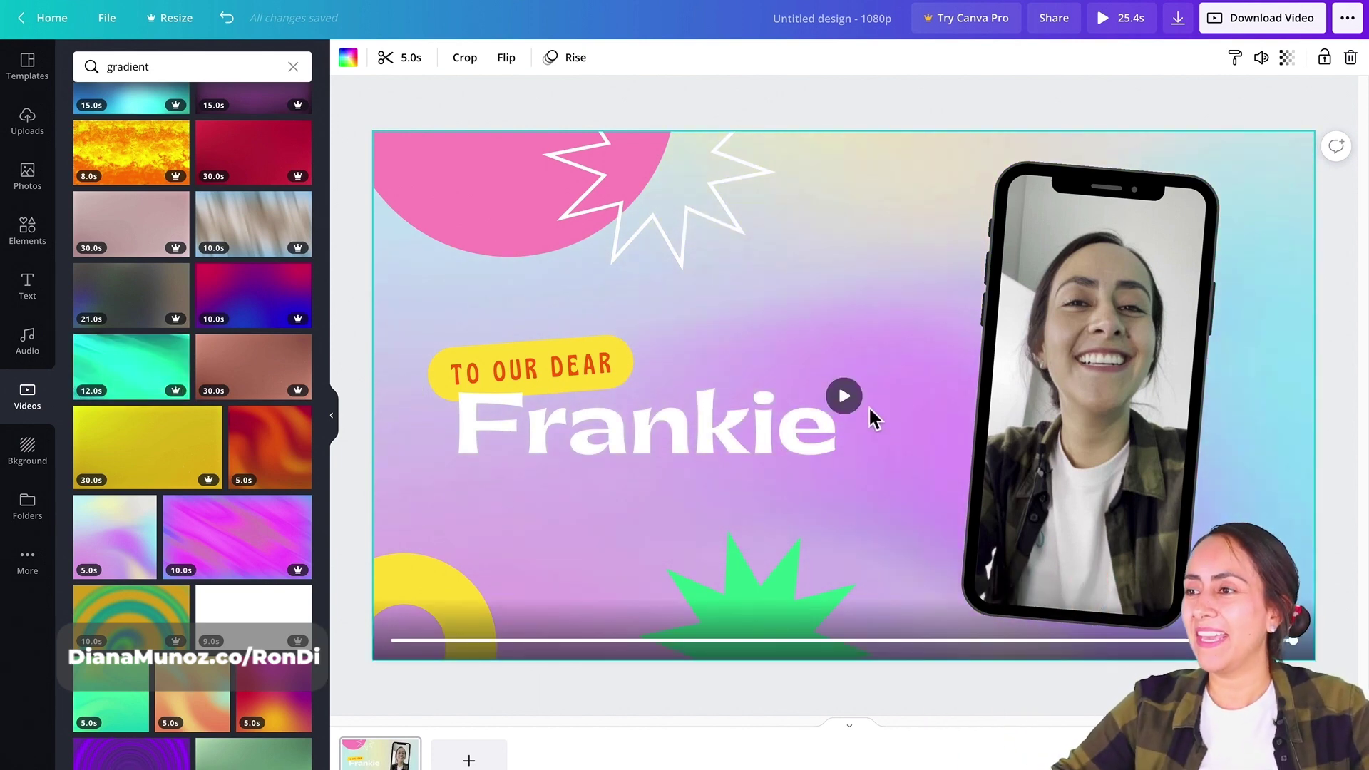
{"action": "left_click", "coordinate": [864, 405]}
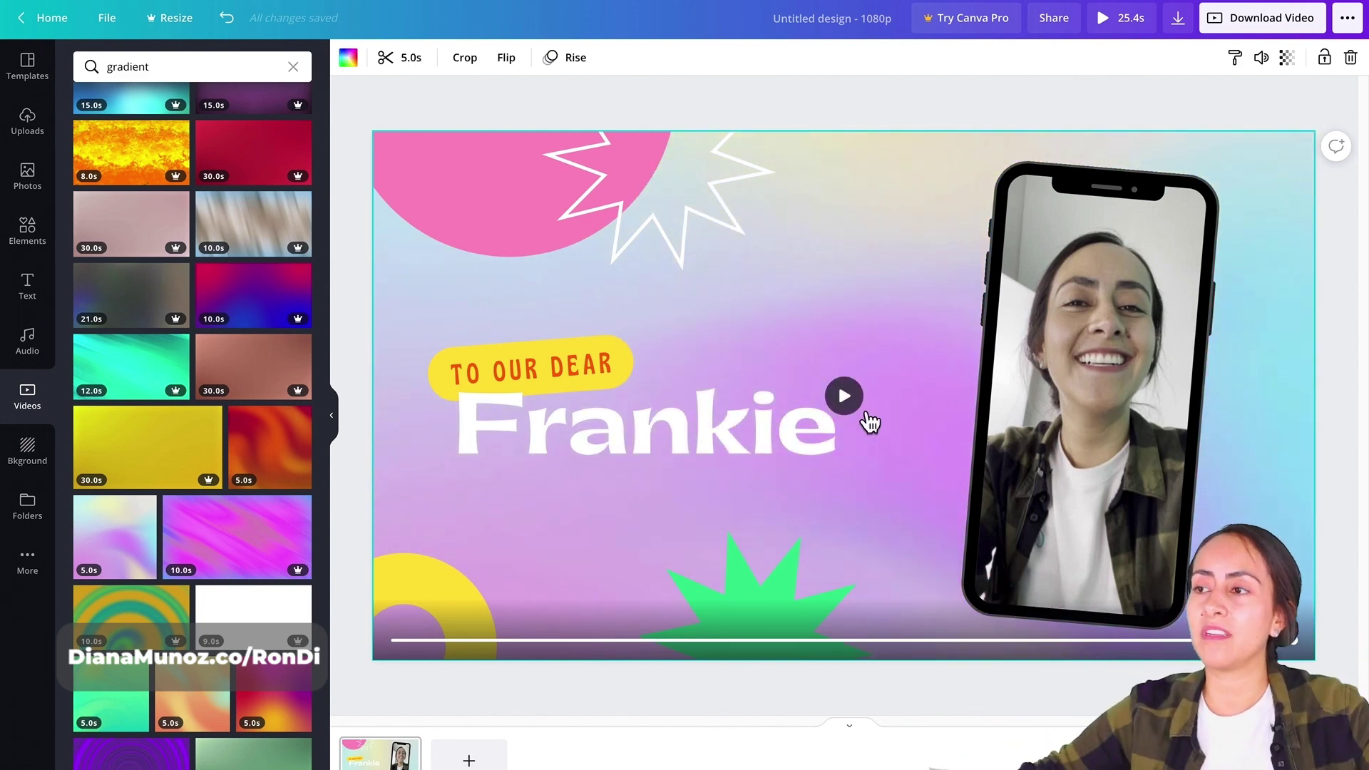
Step: Replay the gradient background video and clear the 'phone frame' Elements search
{"action": "left_click", "coordinate": [859, 405]}
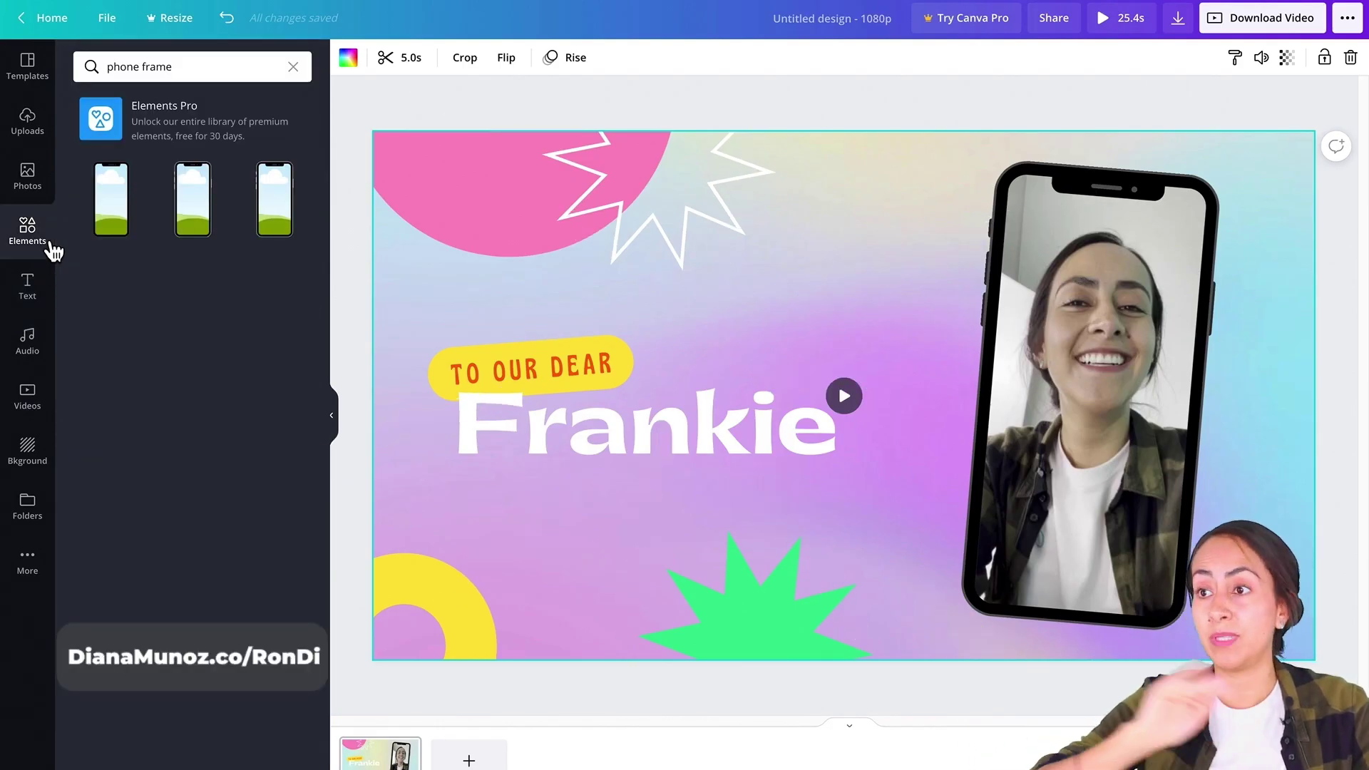
{"action": "left_click", "coordinate": [293, 67]}
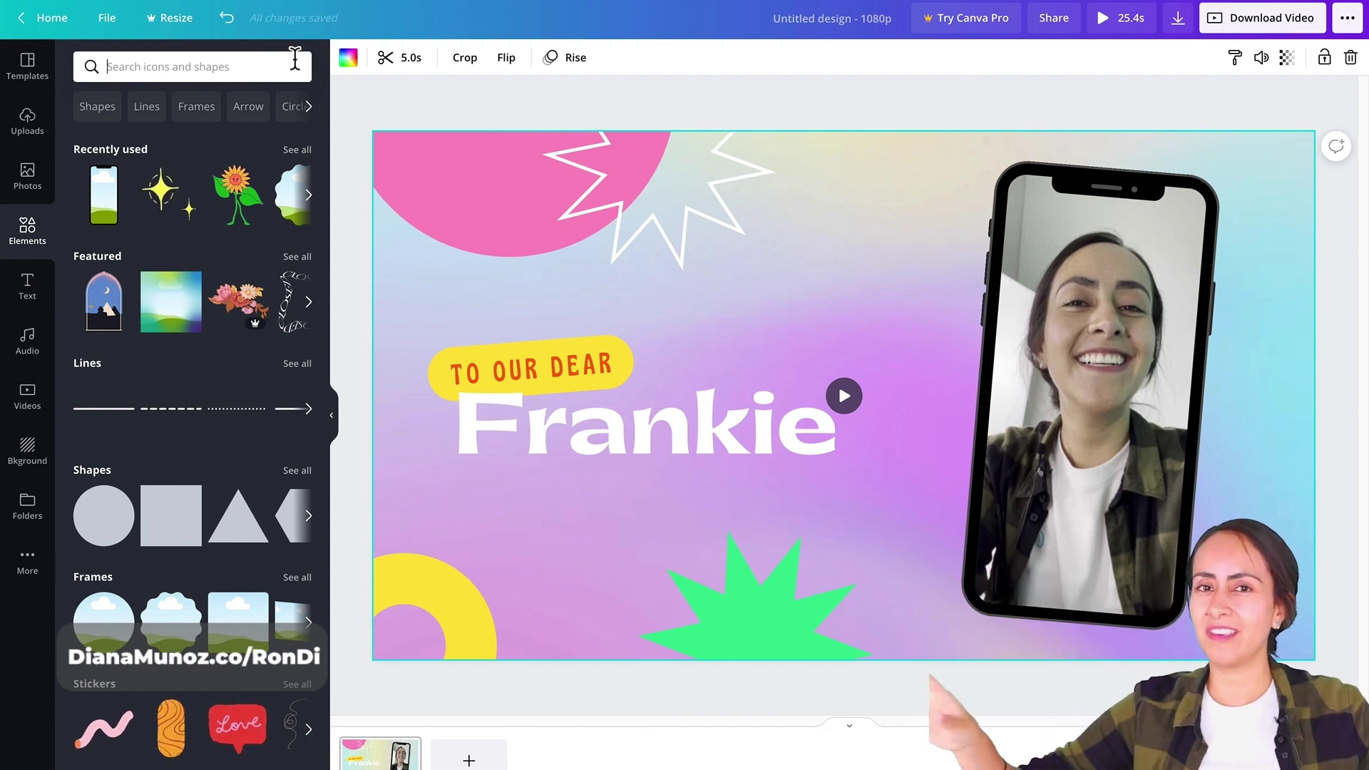
Step: Search Elements for 'basic shape loop' and add the white four-diamond sparkle
{"action": "left_click", "coordinate": [295, 59]}
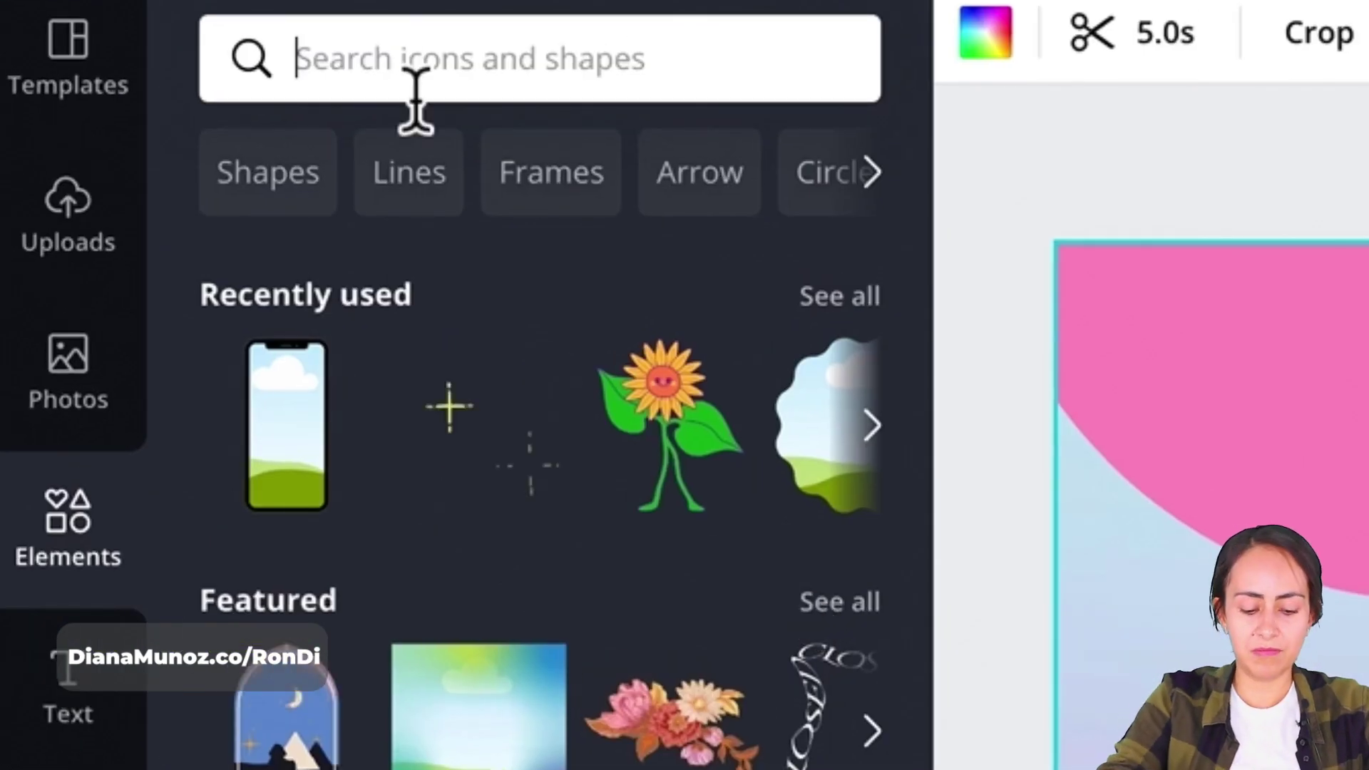
{"action": "type", "text": "b"}
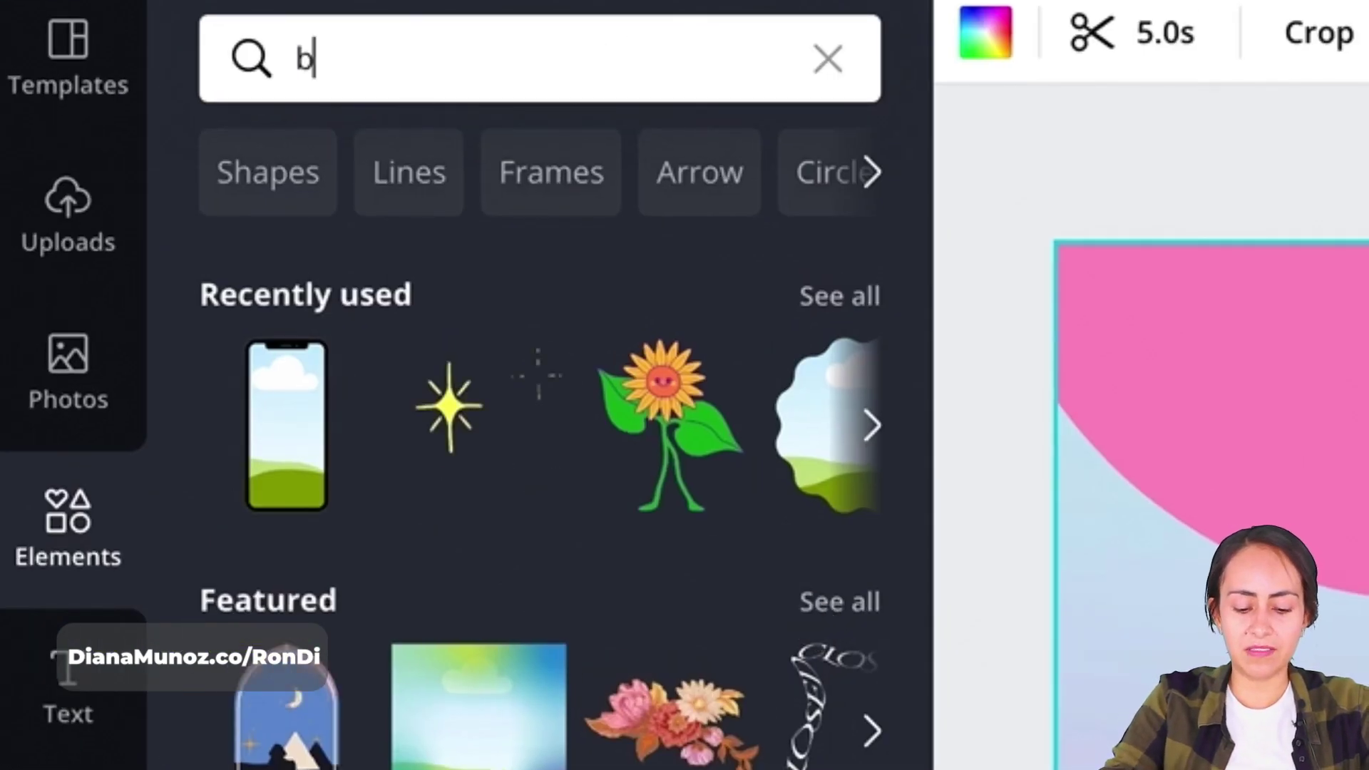
{"action": "type", "text": "asic shape loo"}
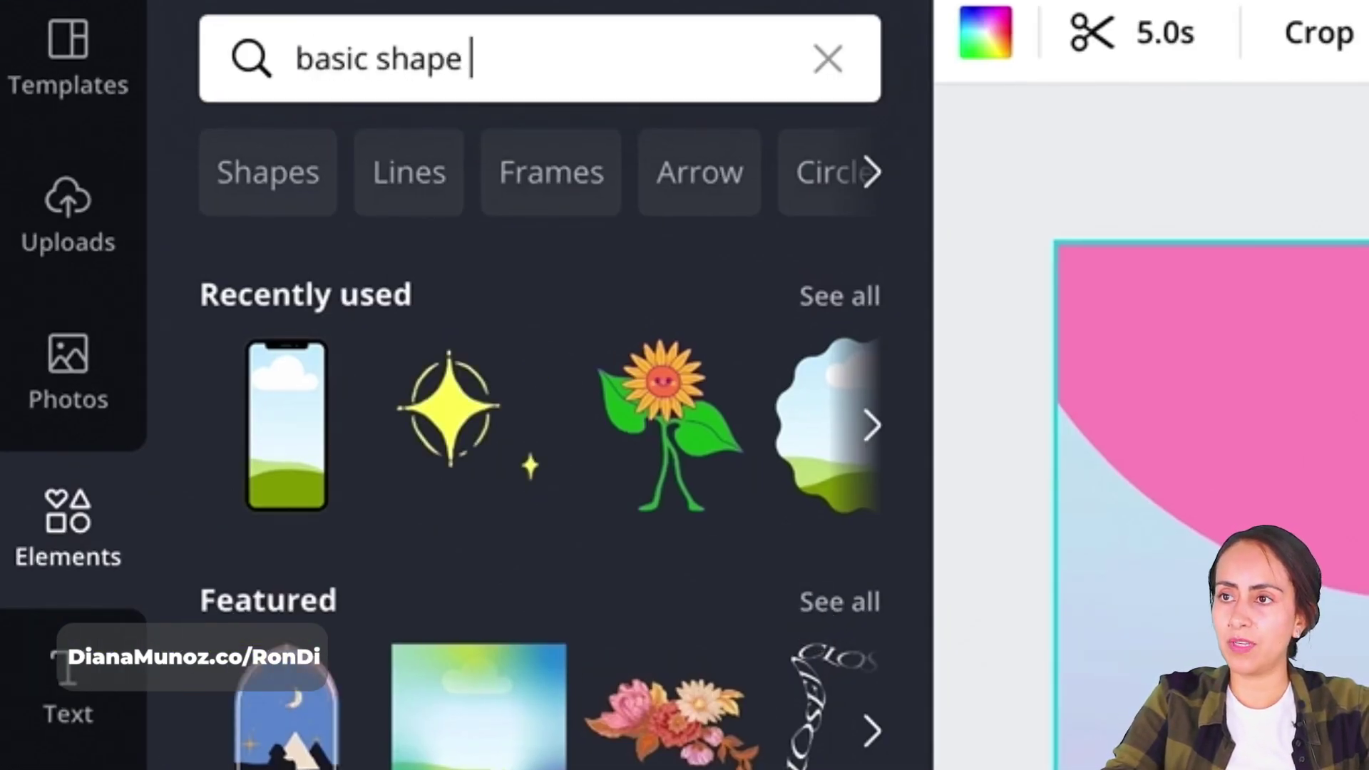
{"action": "type", "text": "p"}
{"action": "key", "text": "Return"}
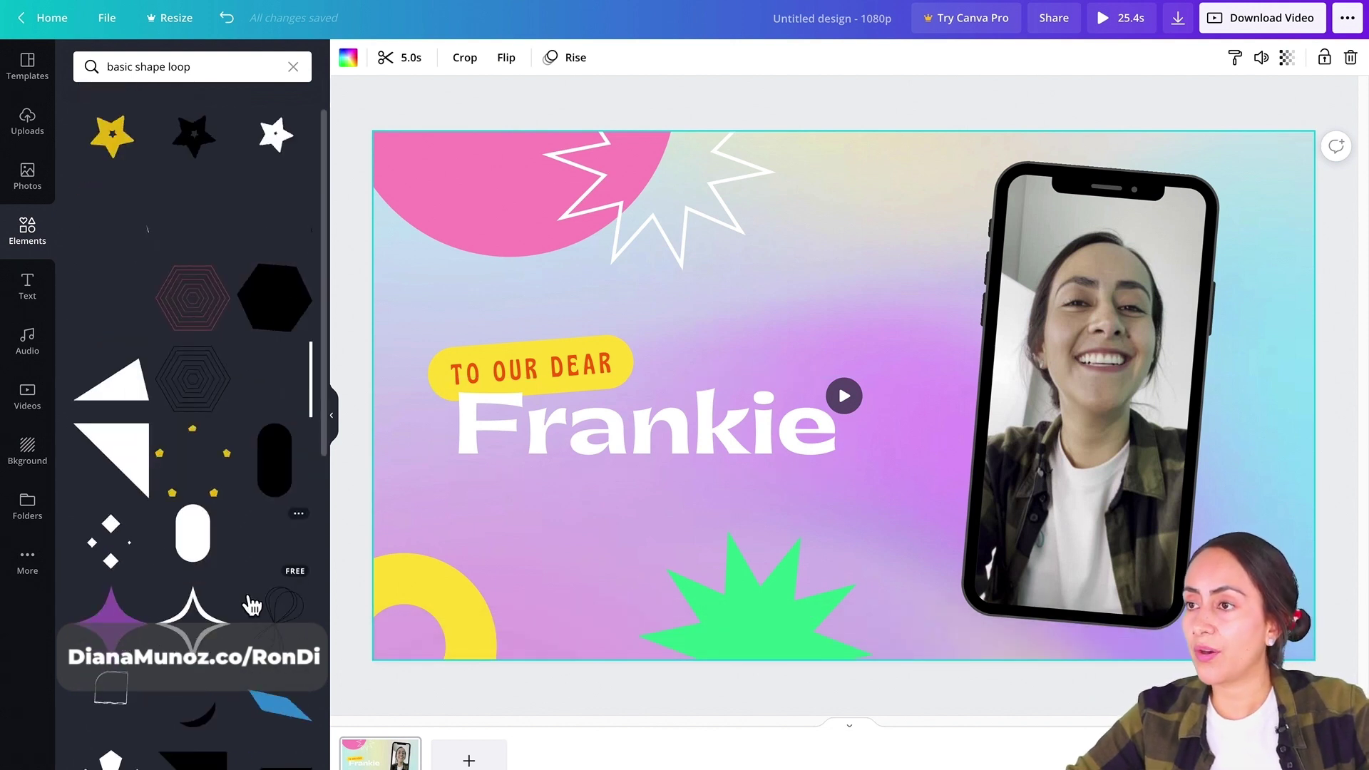
{"action": "left_click", "coordinate": [111, 542]}
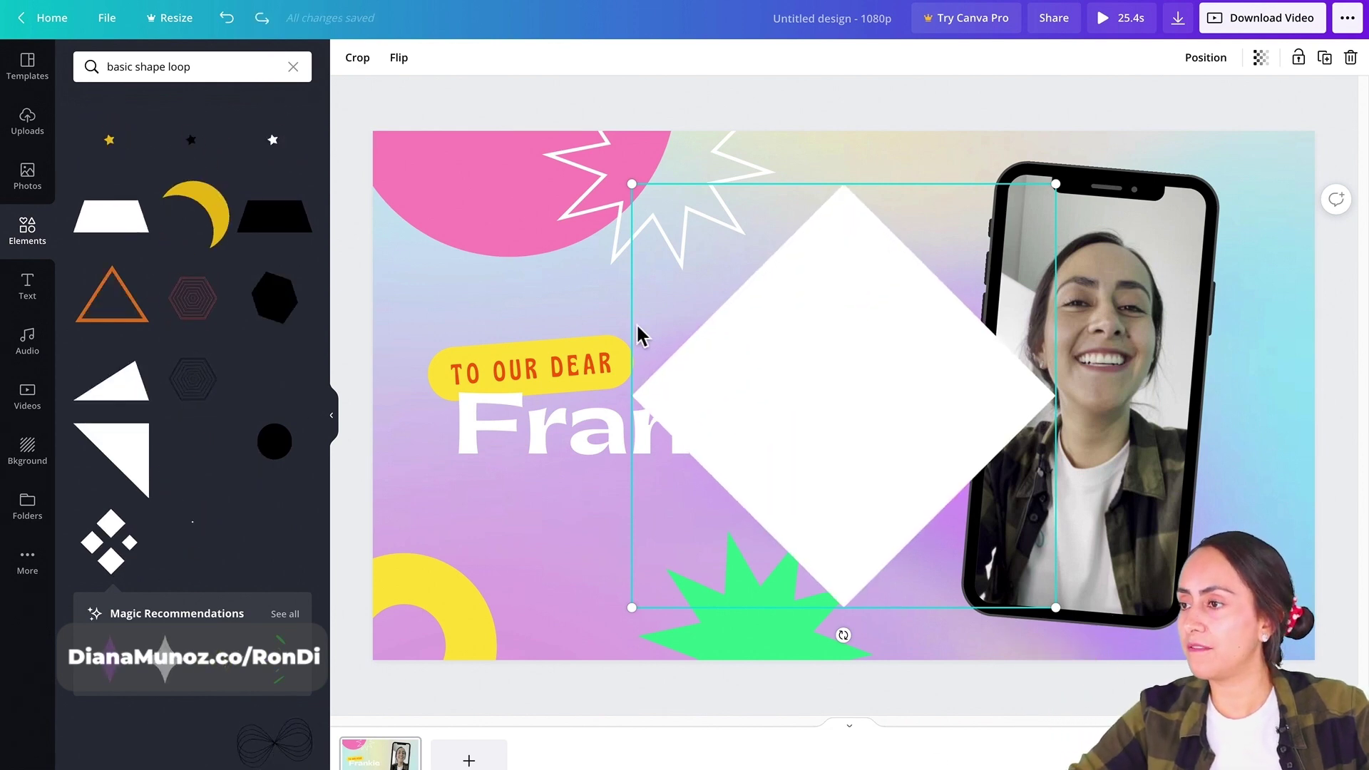
Step: Shrink the diamond, move it to the upper-left corner and tilt it about -39 degrees
{"action": "left_click_drag", "start_coordinate": [1056, 608], "coordinate": [870, 418]}
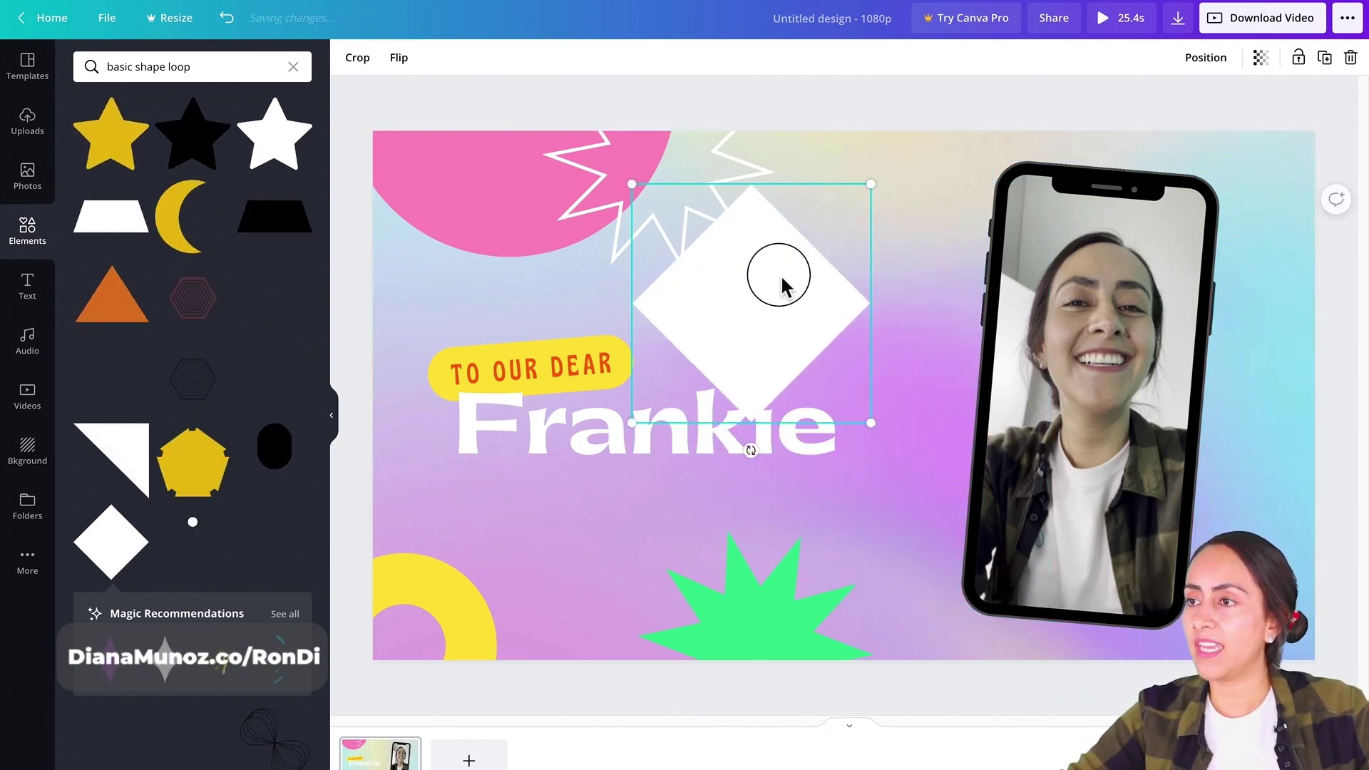
{"action": "left_click_drag", "start_coordinate": [782, 284], "coordinate": [437, 165]}
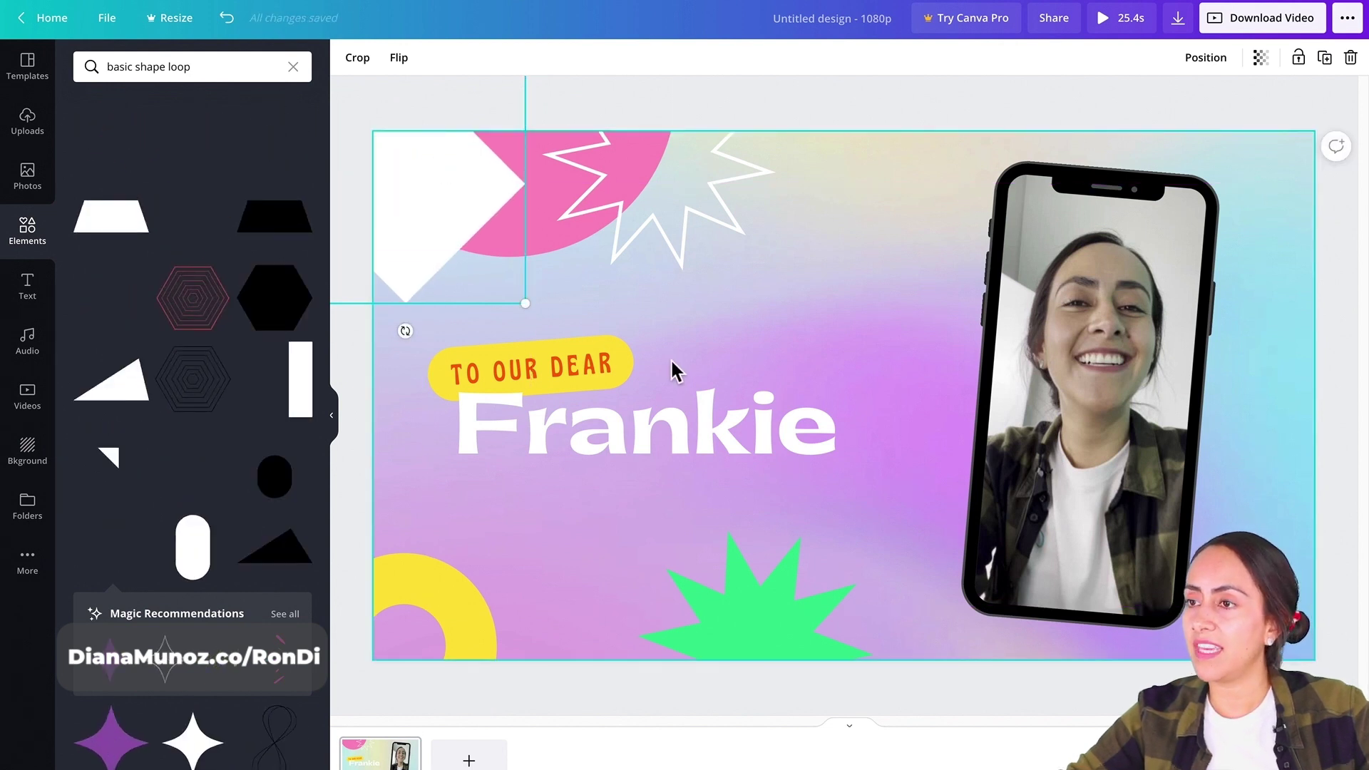
{"action": "left_click_drag", "start_coordinate": [415, 331], "coordinate": [521, 315]}
Step: Delete the white zigzag outline shape and clear the selection
{"action": "scroll", "coordinate": [274, 687], "scroll_direction": "down", "scroll_amount": 5}
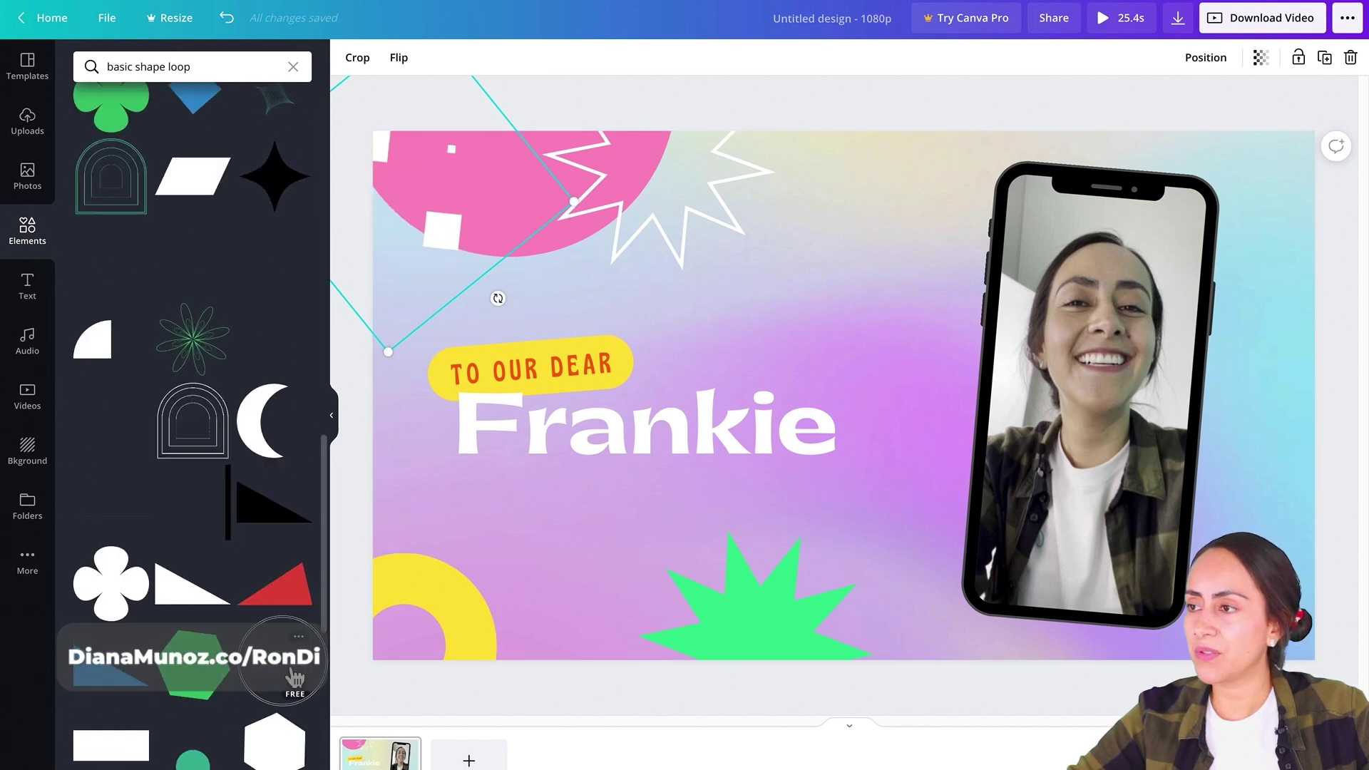
{"action": "left_click_drag", "start_coordinate": [711, 354], "coordinate": [1073, 416]}
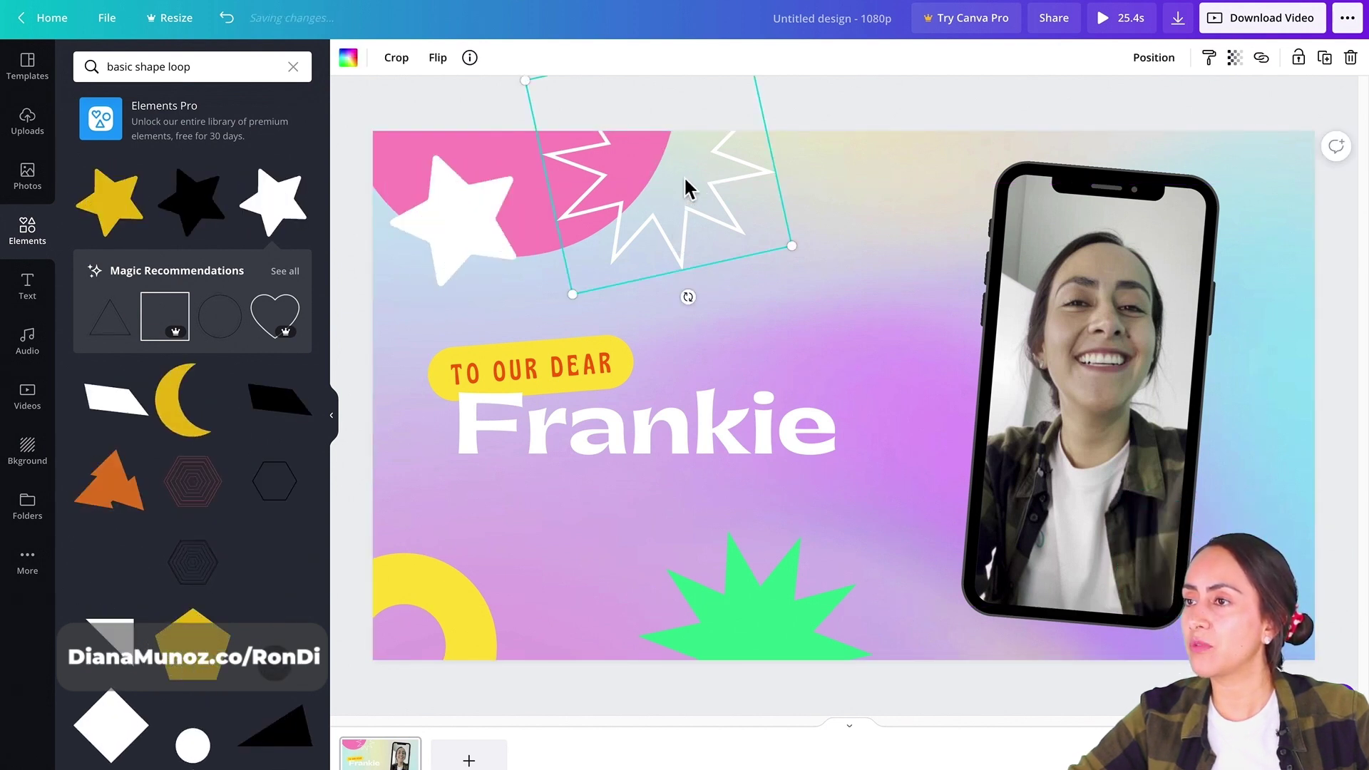
{"action": "left_click_drag", "start_coordinate": [699, 214], "coordinate": [844, 281]}
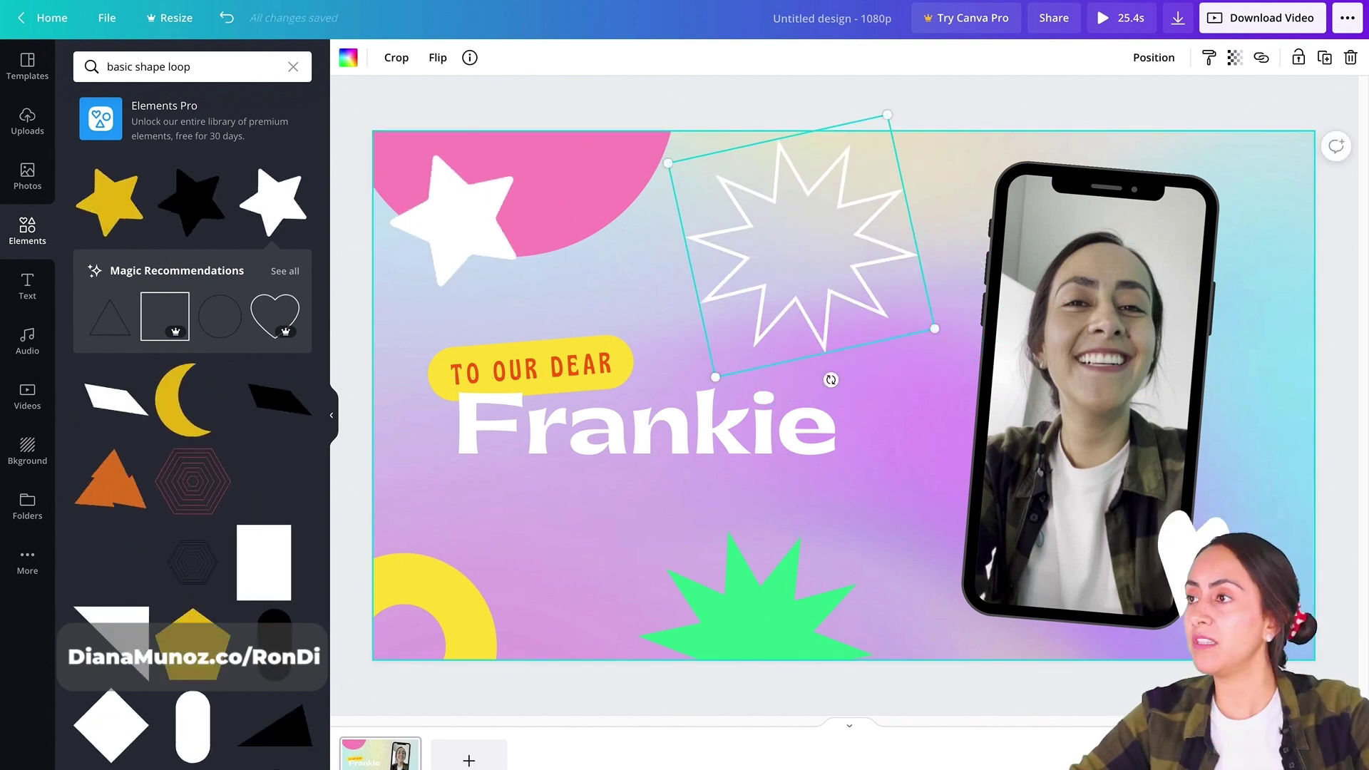
{"action": "left_click", "coordinate": [1350, 58]}
{"action": "left_click", "coordinate": [451, 223]}
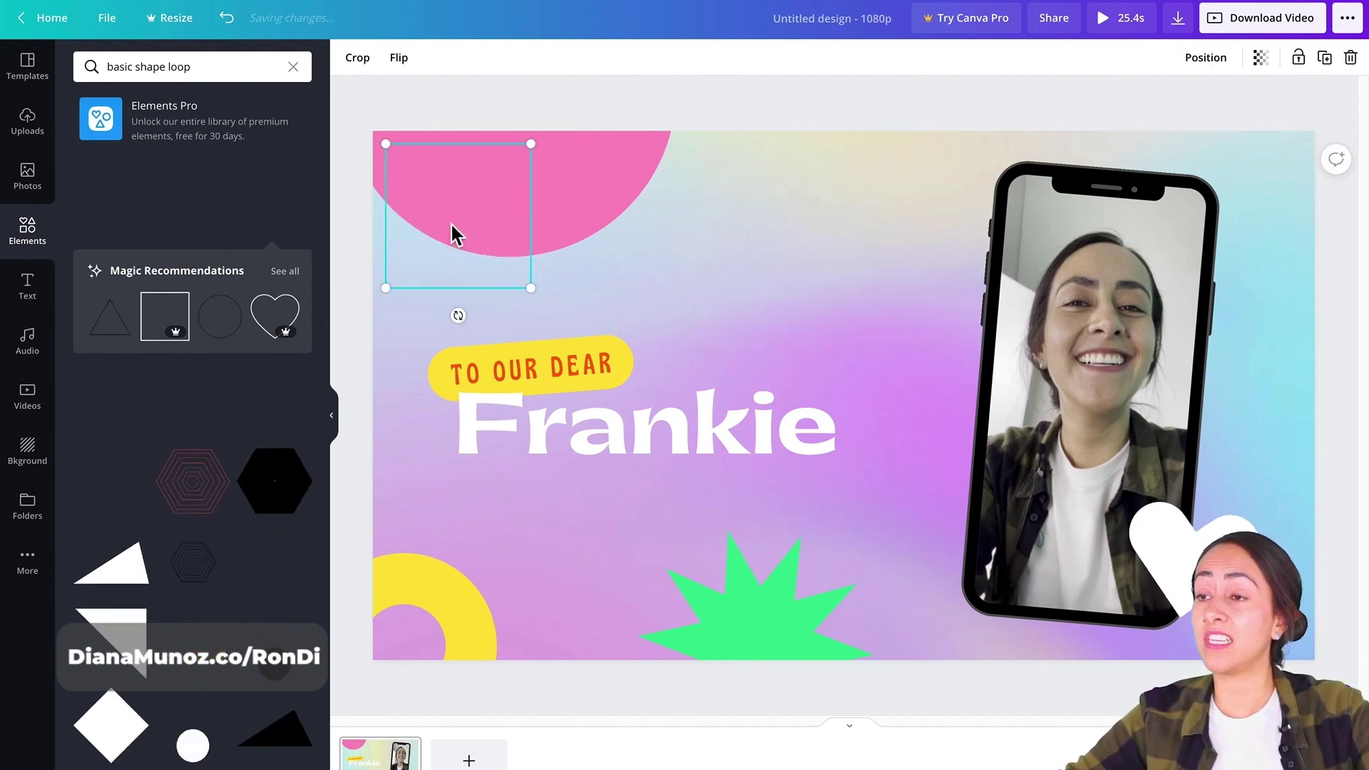
{"action": "left_click", "coordinate": [676, 261]}
{"action": "left_click", "coordinate": [723, 279]}
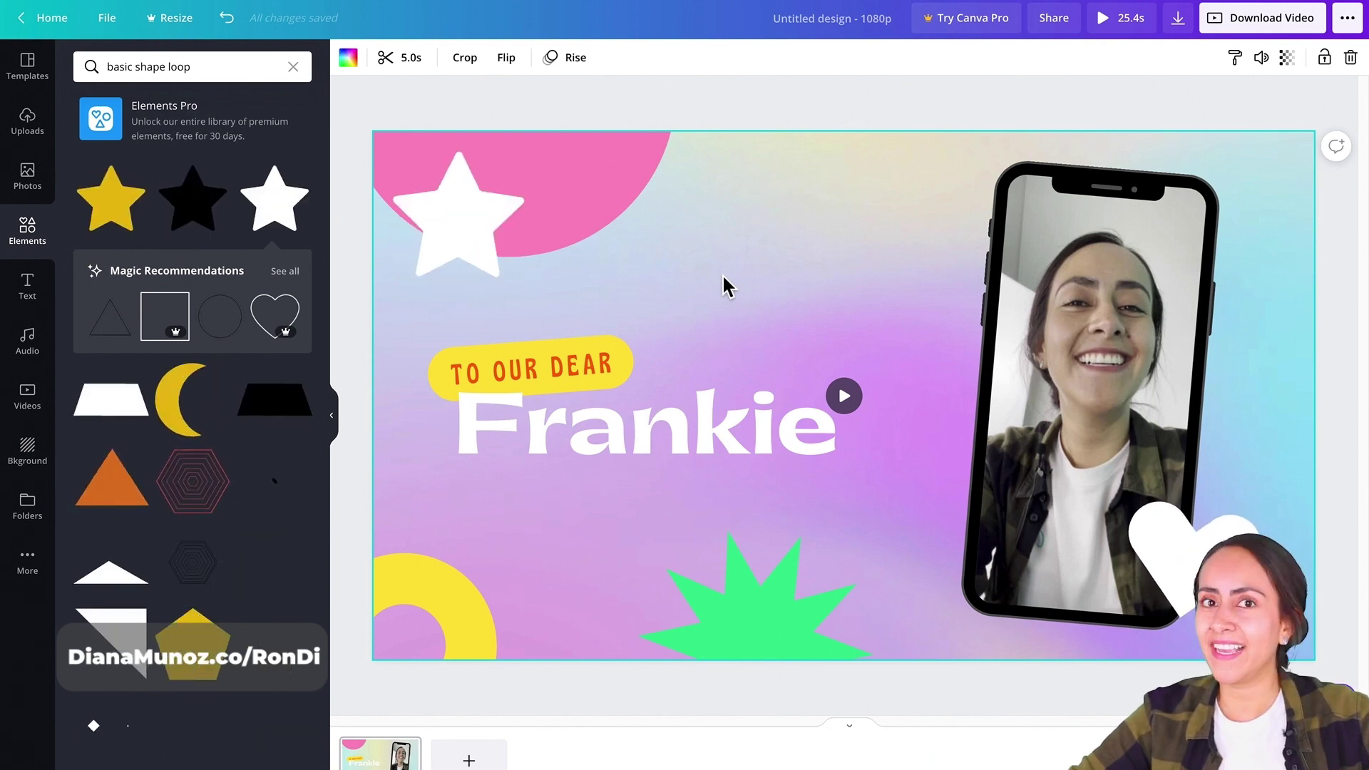
{"action": "left_click", "coordinate": [706, 564]}
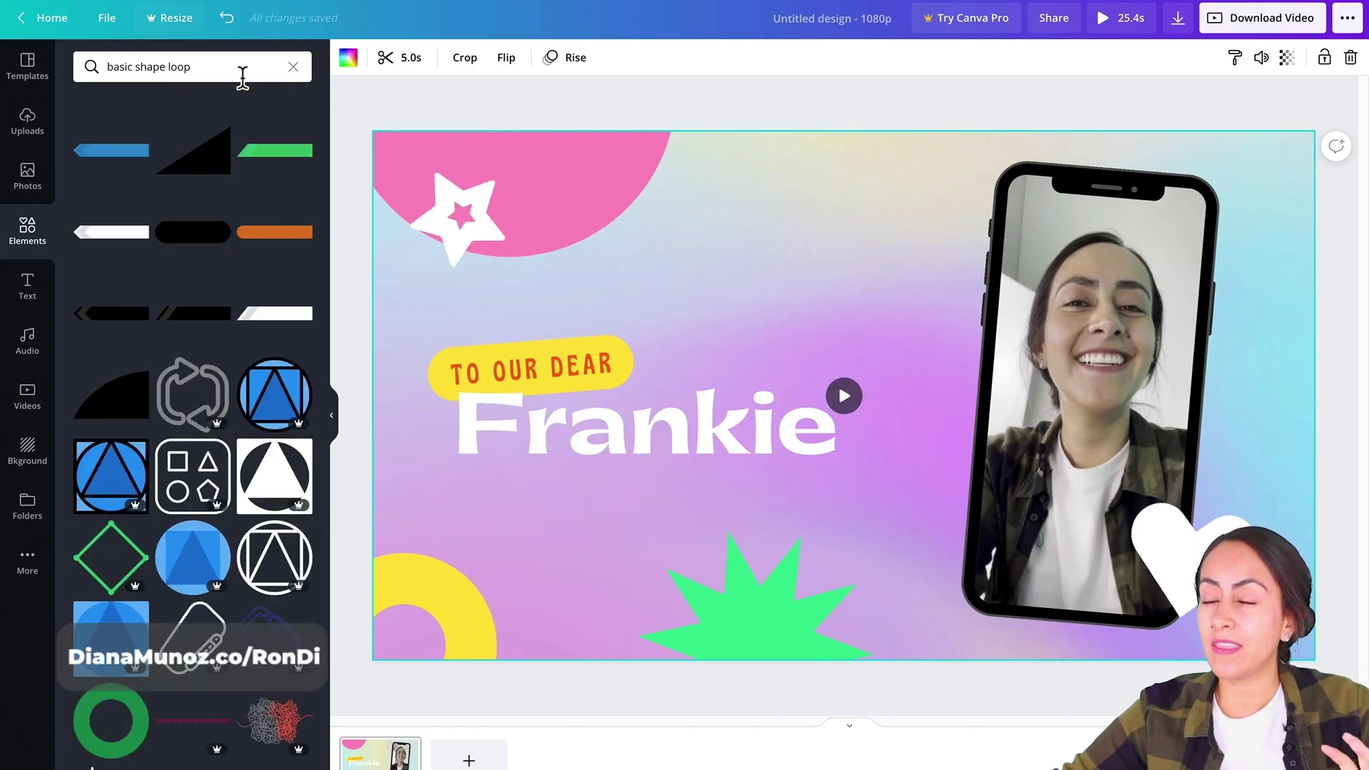
Step: Add the green pill from the 'basic shape loop' results, shrink it and place it above 'TO OUR DEAR'
{"action": "left_click_drag", "start_coordinate": [242, 71], "coordinate": [100, 71]}
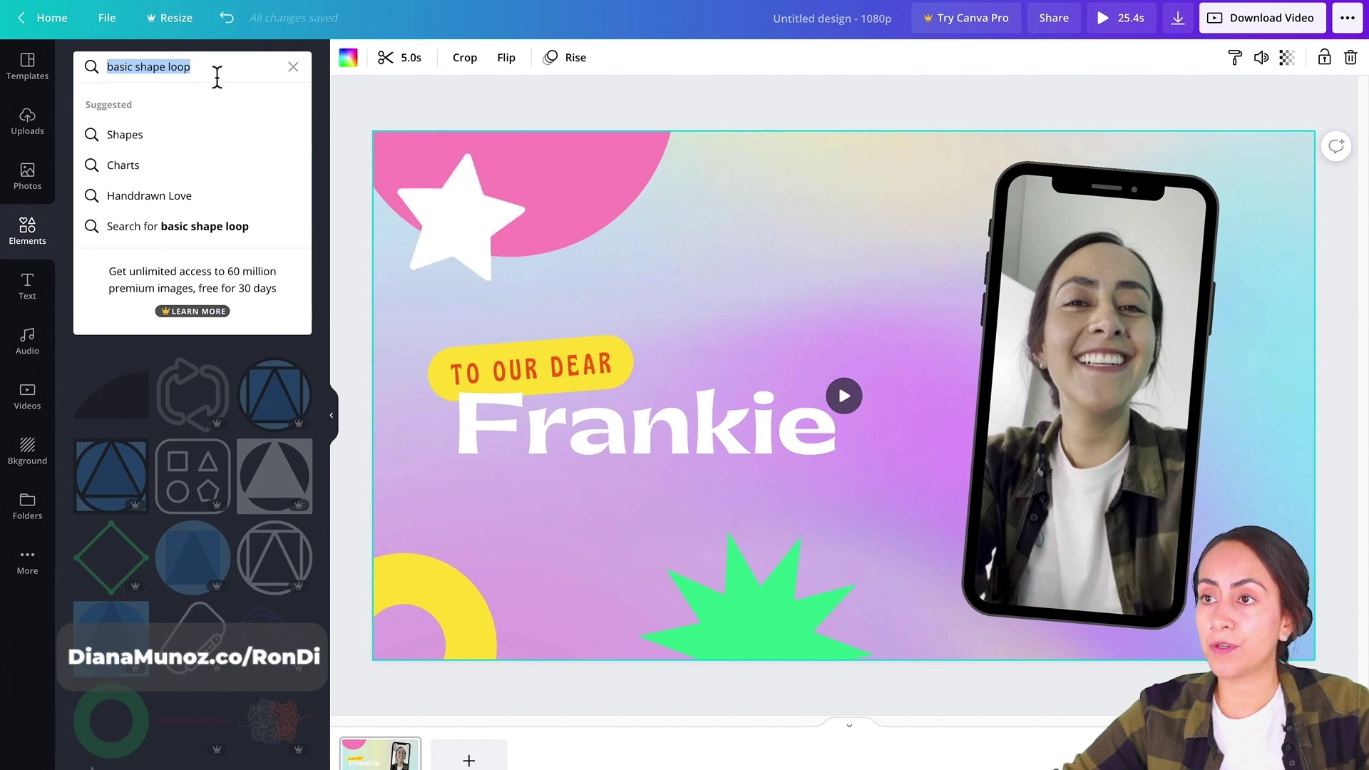
{"action": "left_click", "coordinate": [319, 482]}
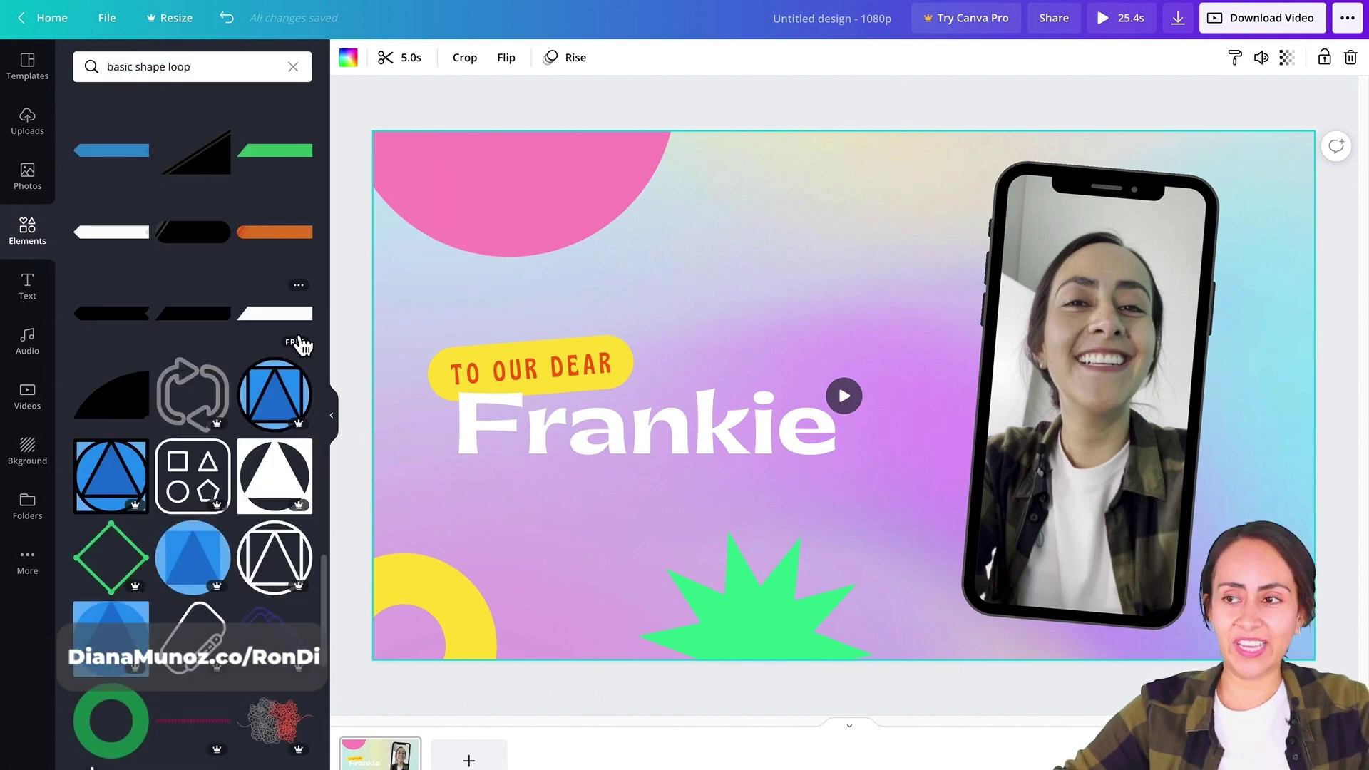
{"action": "scroll", "coordinate": [292, 363], "scroll_direction": "down", "scroll_amount": 3}
{"action": "scroll", "coordinate": [285, 384], "scroll_direction": "up", "scroll_amount": 3}
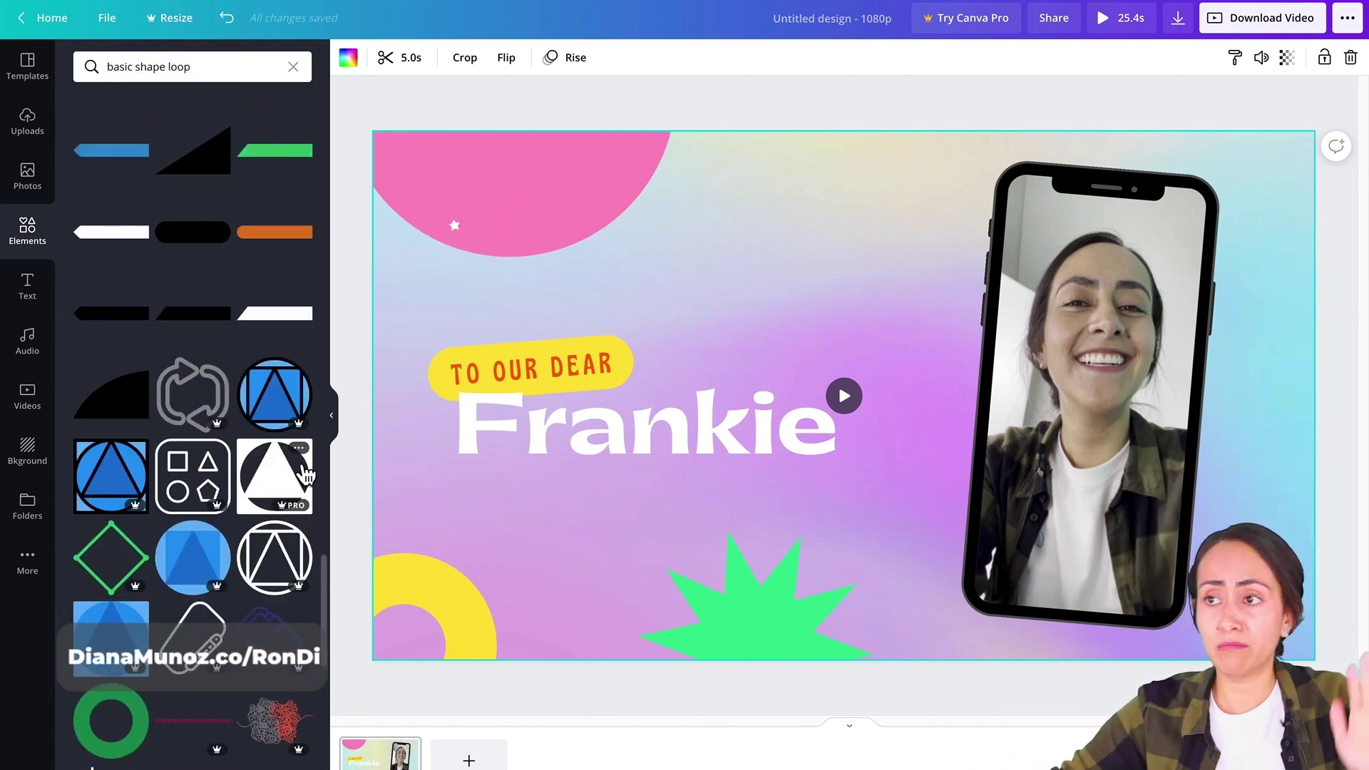
{"action": "scroll", "coordinate": [285, 442], "scroll_direction": "down", "scroll_amount": 5}
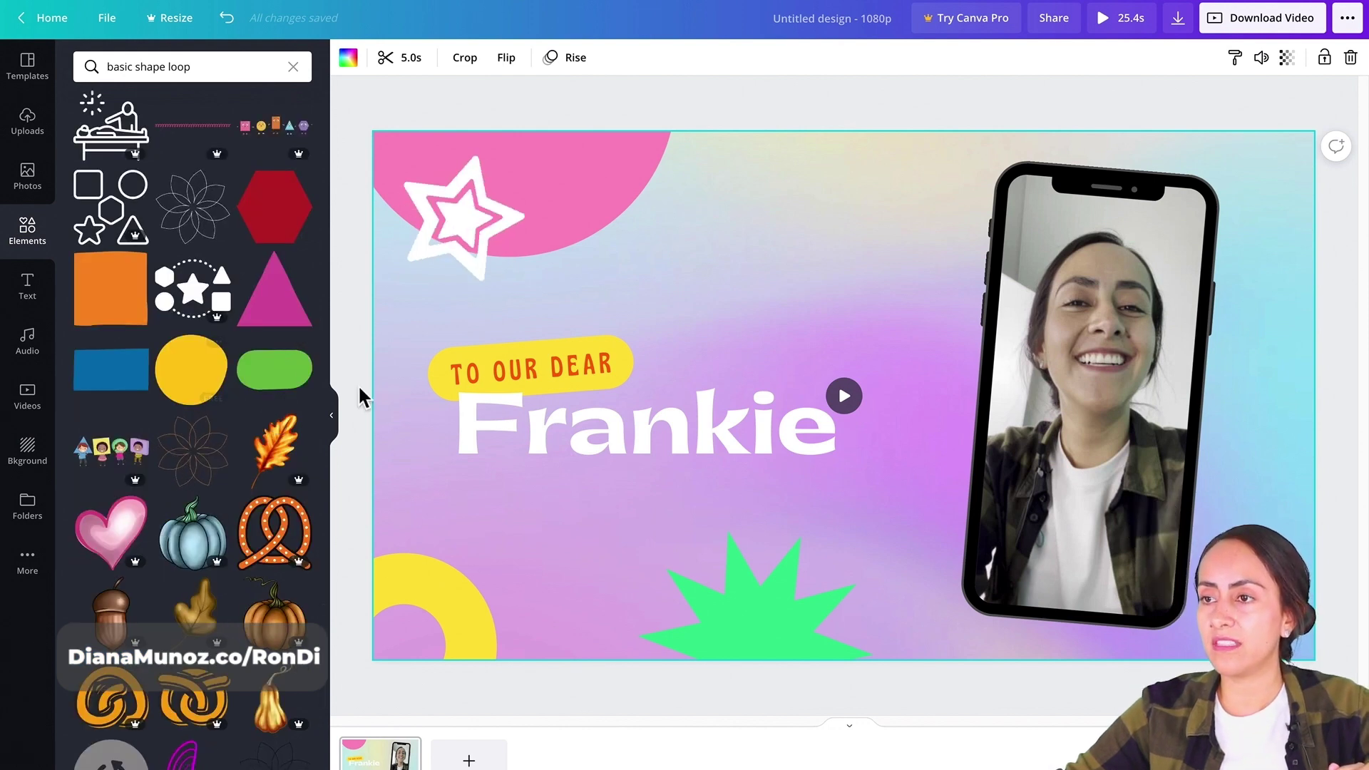
{"action": "left_click", "coordinate": [283, 388]}
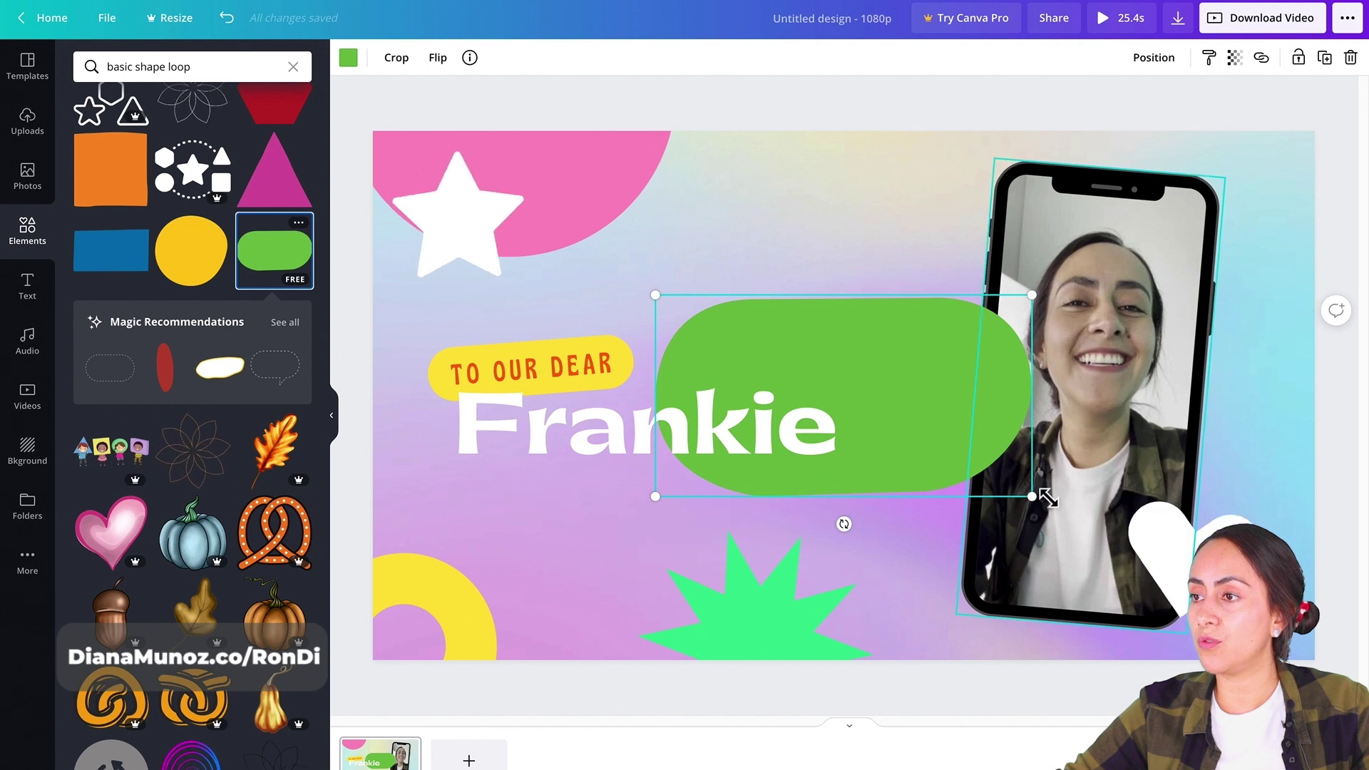
{"action": "left_click_drag", "start_coordinate": [1048, 498], "coordinate": [917, 431]}
{"action": "left_click_drag", "start_coordinate": [865, 370], "coordinate": [776, 305]}
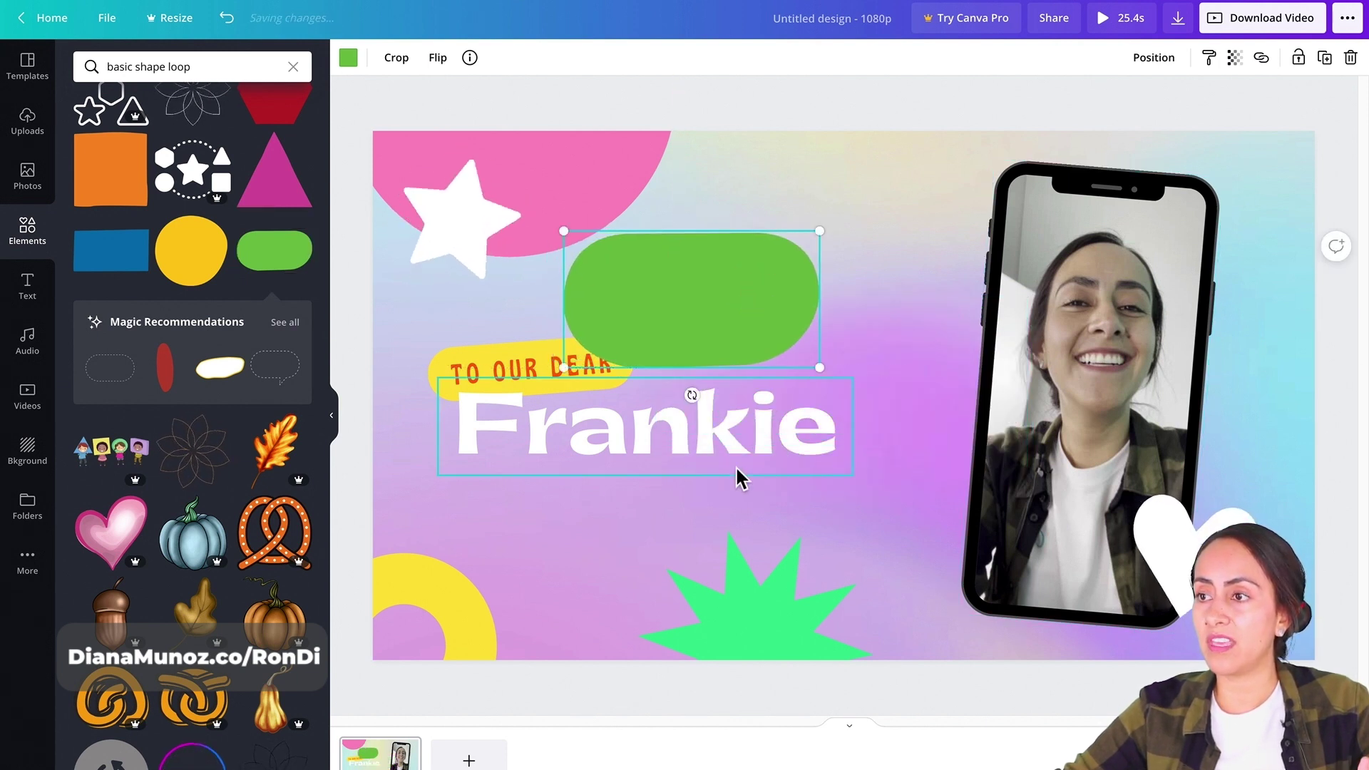
Step: Change the 'Frankie' text to 'FREE' and shrink it to fit the pill
{"action": "double_click", "coordinate": [588, 454]}
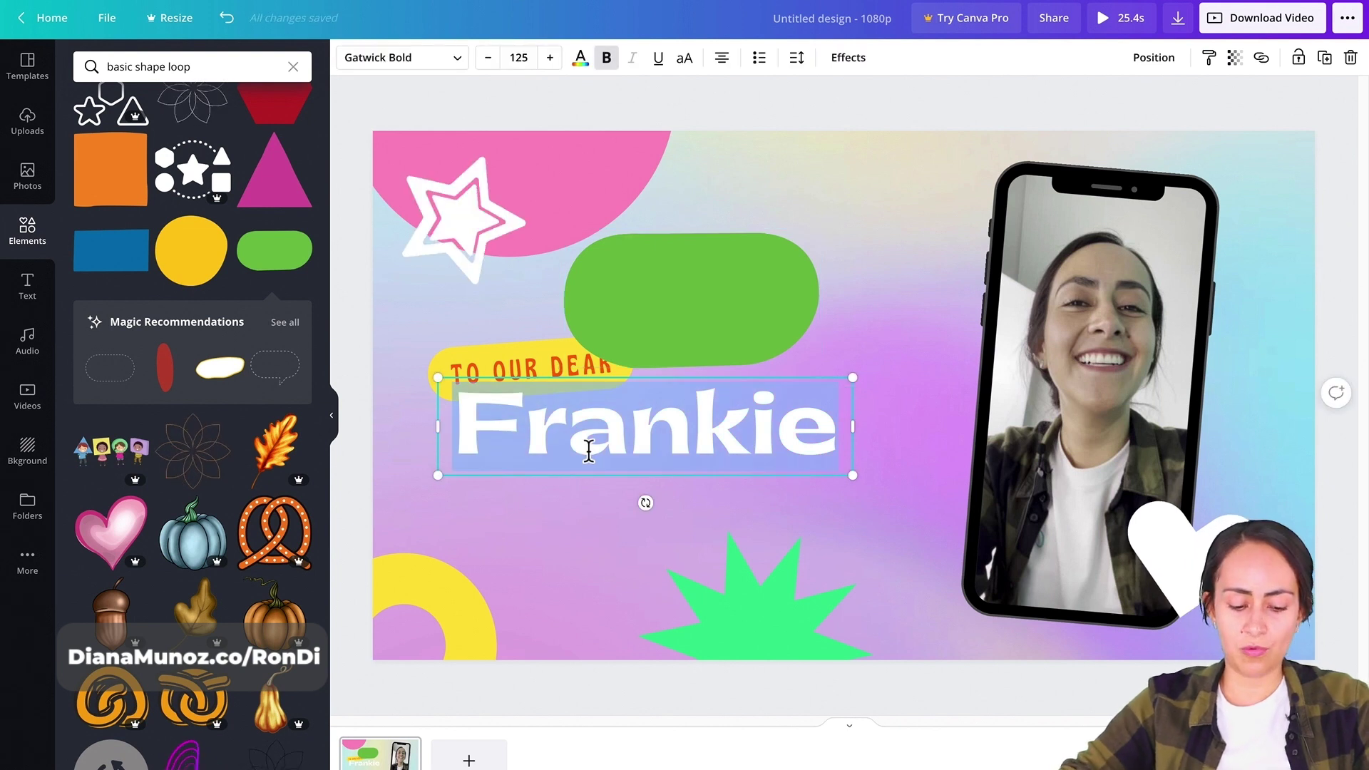
{"action": "type", "text": "FREE"}
{"action": "left_click_drag", "start_coordinate": [852, 474], "coordinate": [757, 320]}
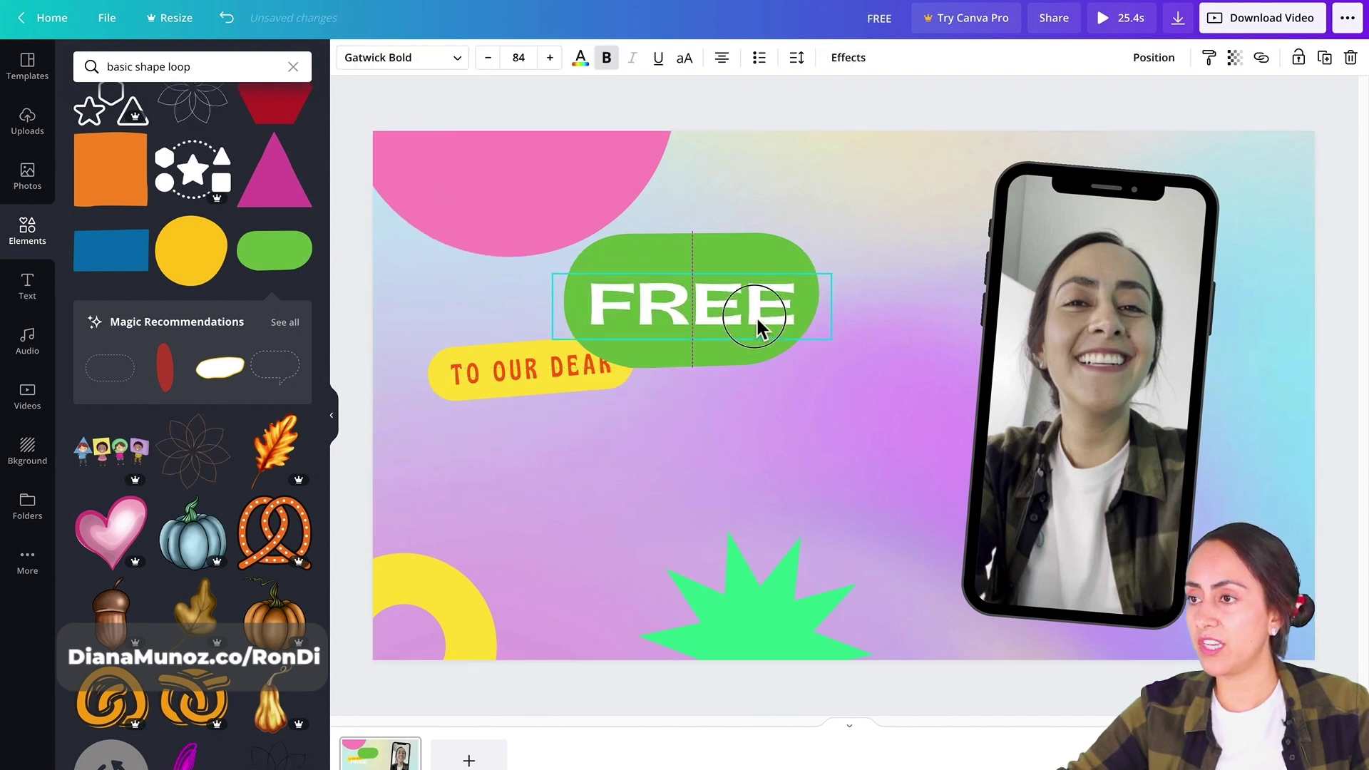
Step: Delete the whole 'TO OUR DEAR' label group
{"action": "left_click", "coordinate": [518, 370]}
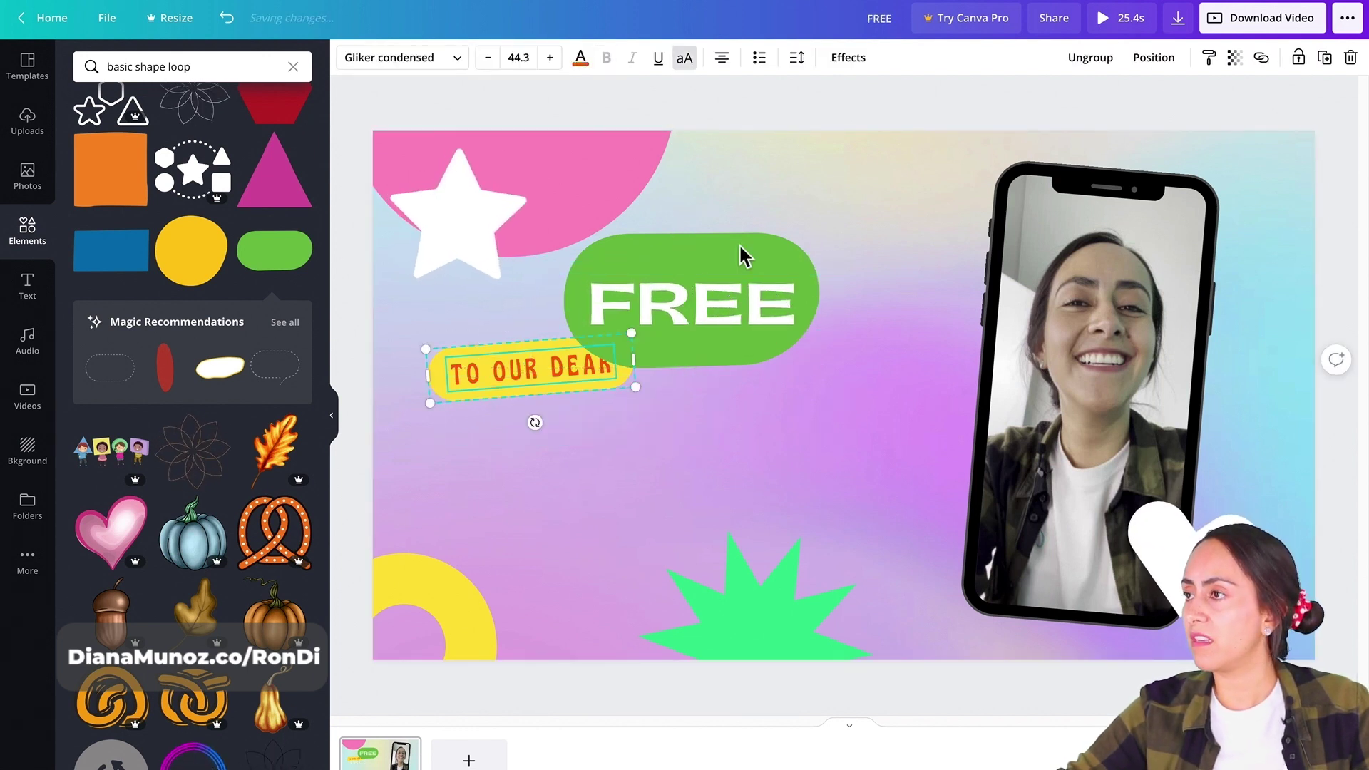
{"action": "left_click", "coordinate": [1351, 60]}
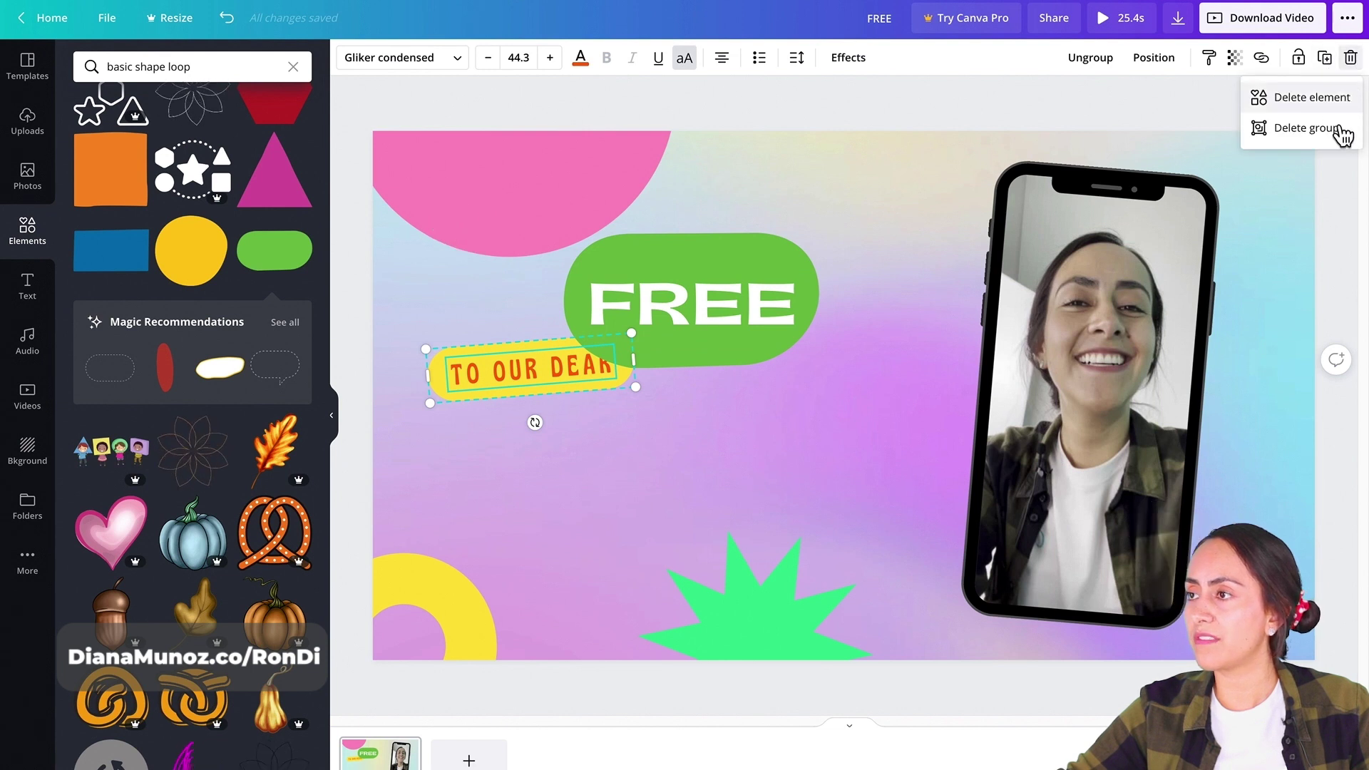
{"action": "left_click", "coordinate": [1287, 128]}
Step: Duplicate the FREE text and move the copy below the green pill
{"action": "left_click", "coordinate": [739, 304]}
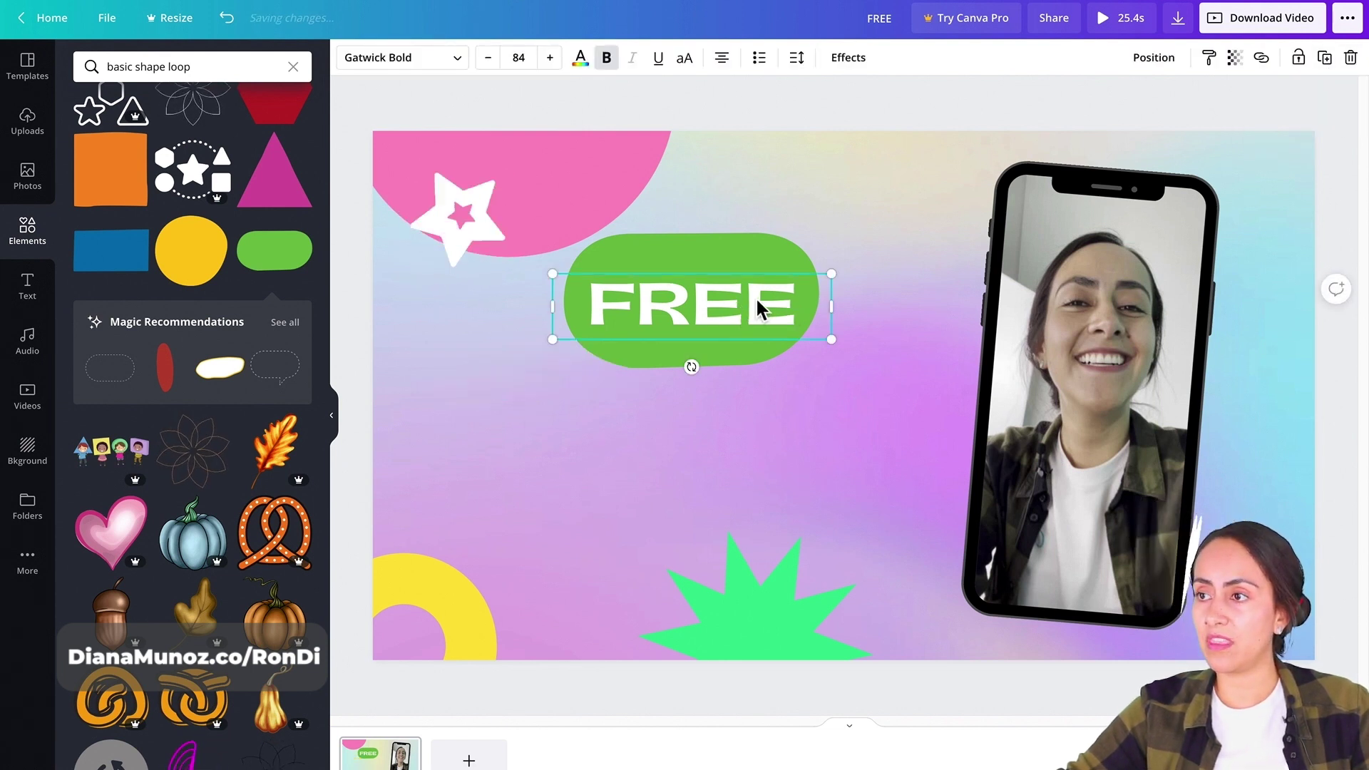
{"action": "left_click", "coordinate": [1333, 65]}
{"action": "left_click_drag", "start_coordinate": [762, 307], "coordinate": [761, 419]}
{"action": "left_click", "coordinate": [798, 432]}
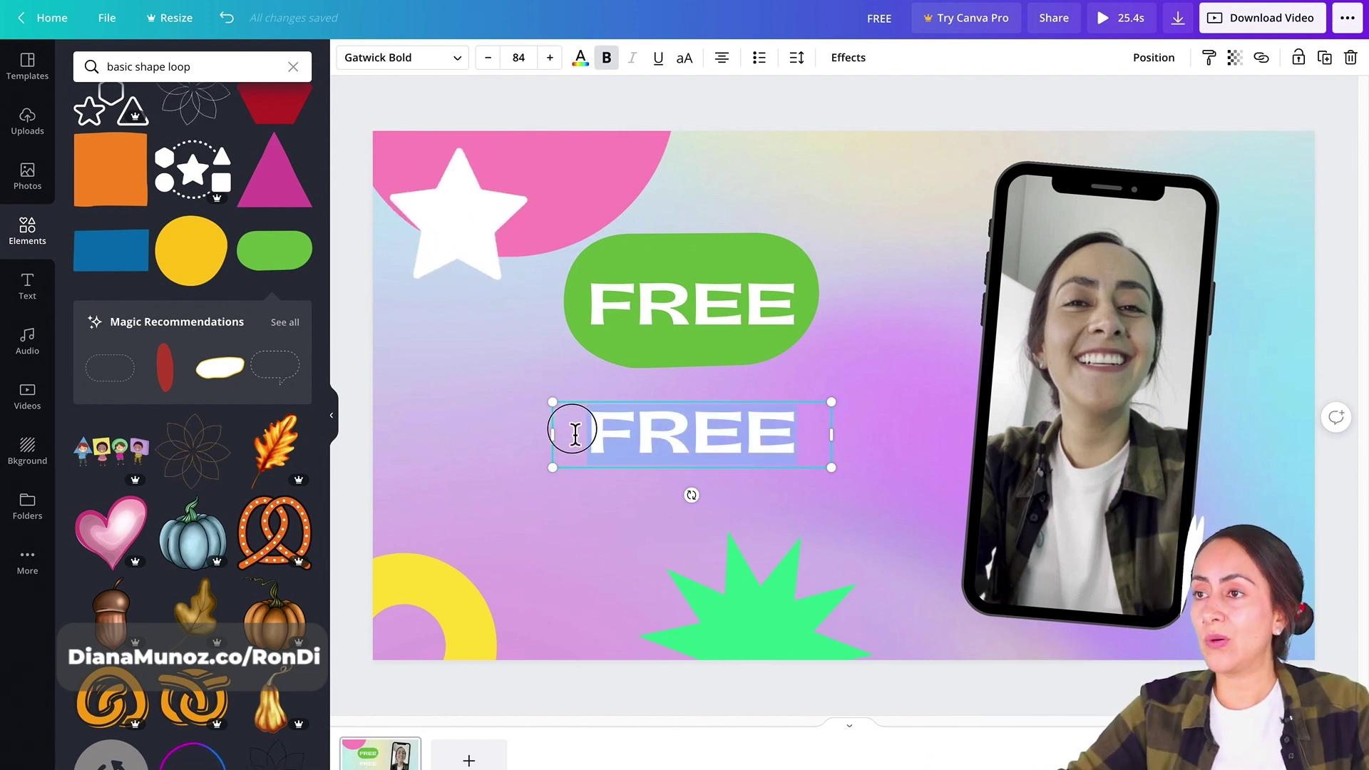
Step: Restyle the font and turn the copies into 'Videos with animations and music' and 'NO WATERMARKS!'
{"action": "left_click", "coordinate": [370, 64]}
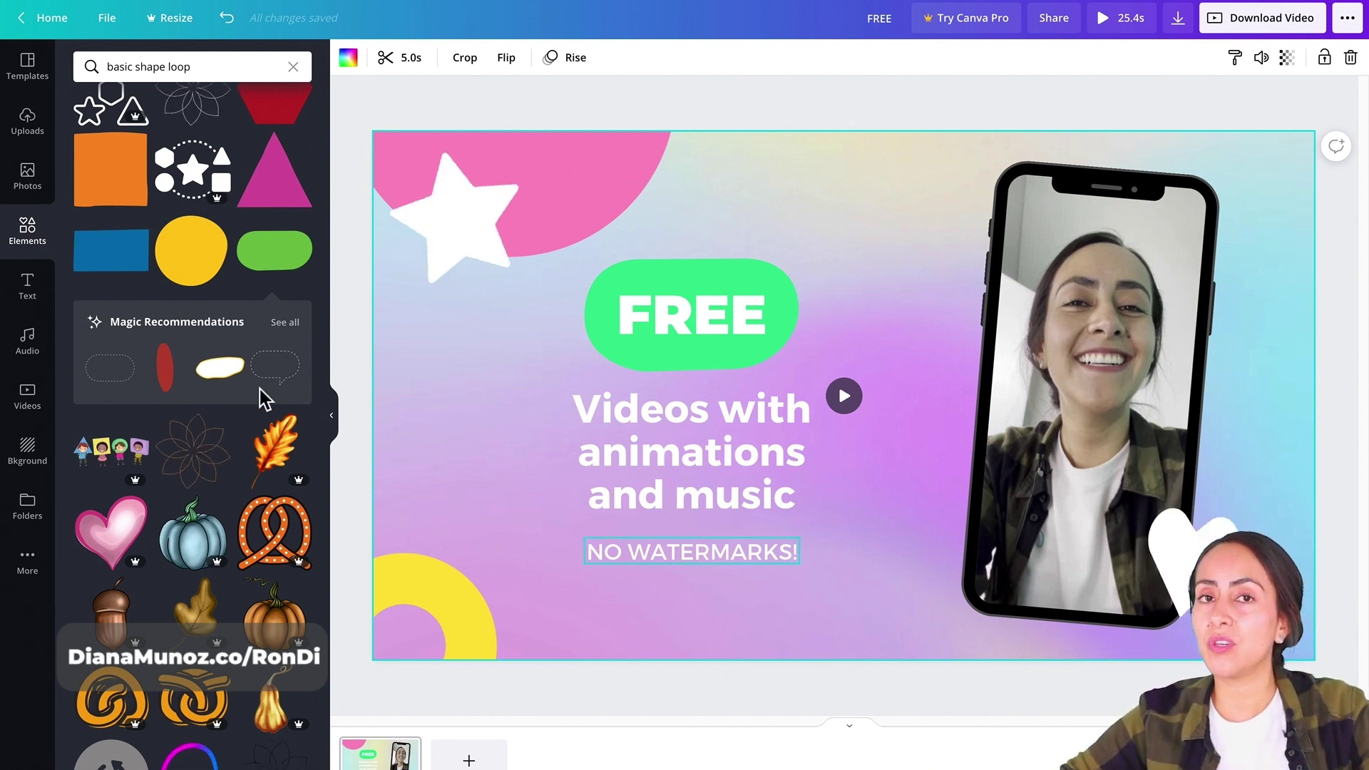
{"action": "left_click", "coordinate": [27, 362]}
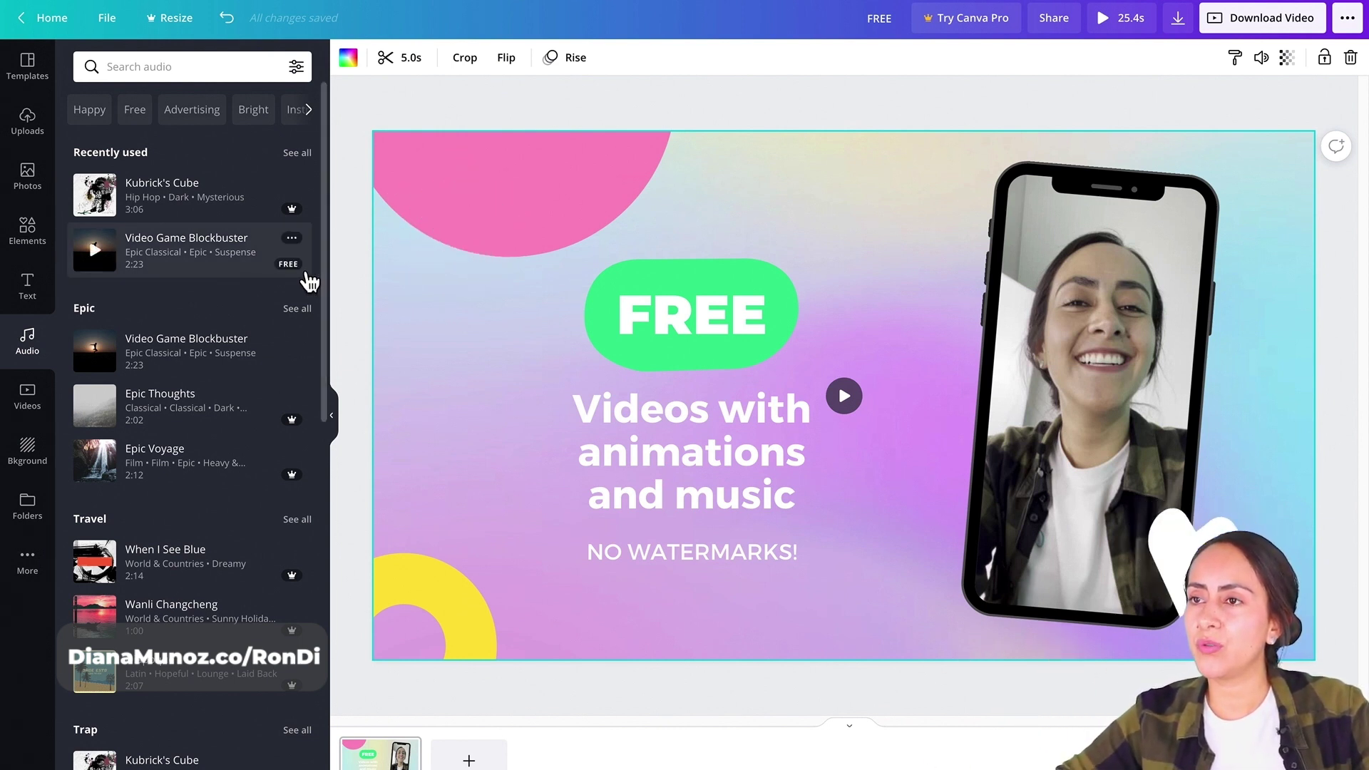
Step: Filter the 'Happy' audio results to free tracks and add River Meditation
{"action": "left_click", "coordinate": [90, 112]}
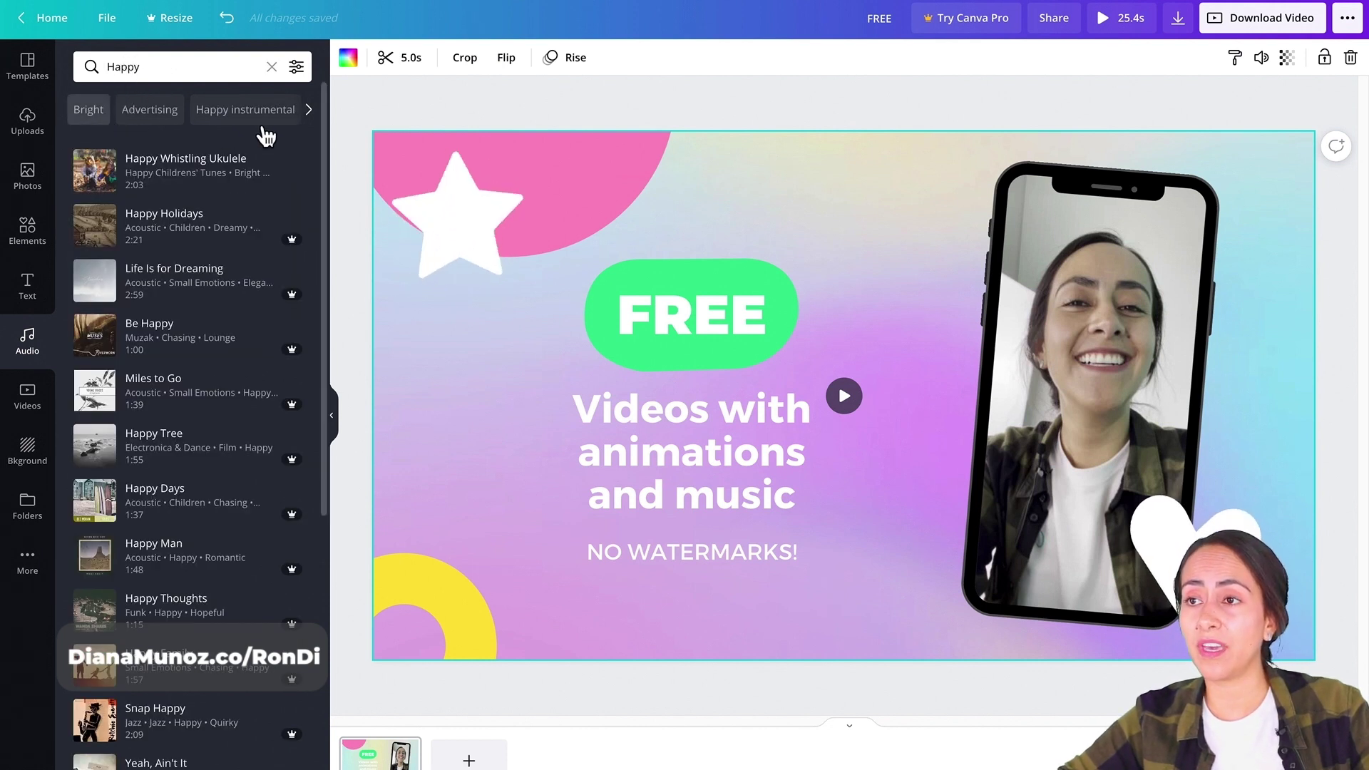
{"action": "left_click", "coordinate": [308, 109]}
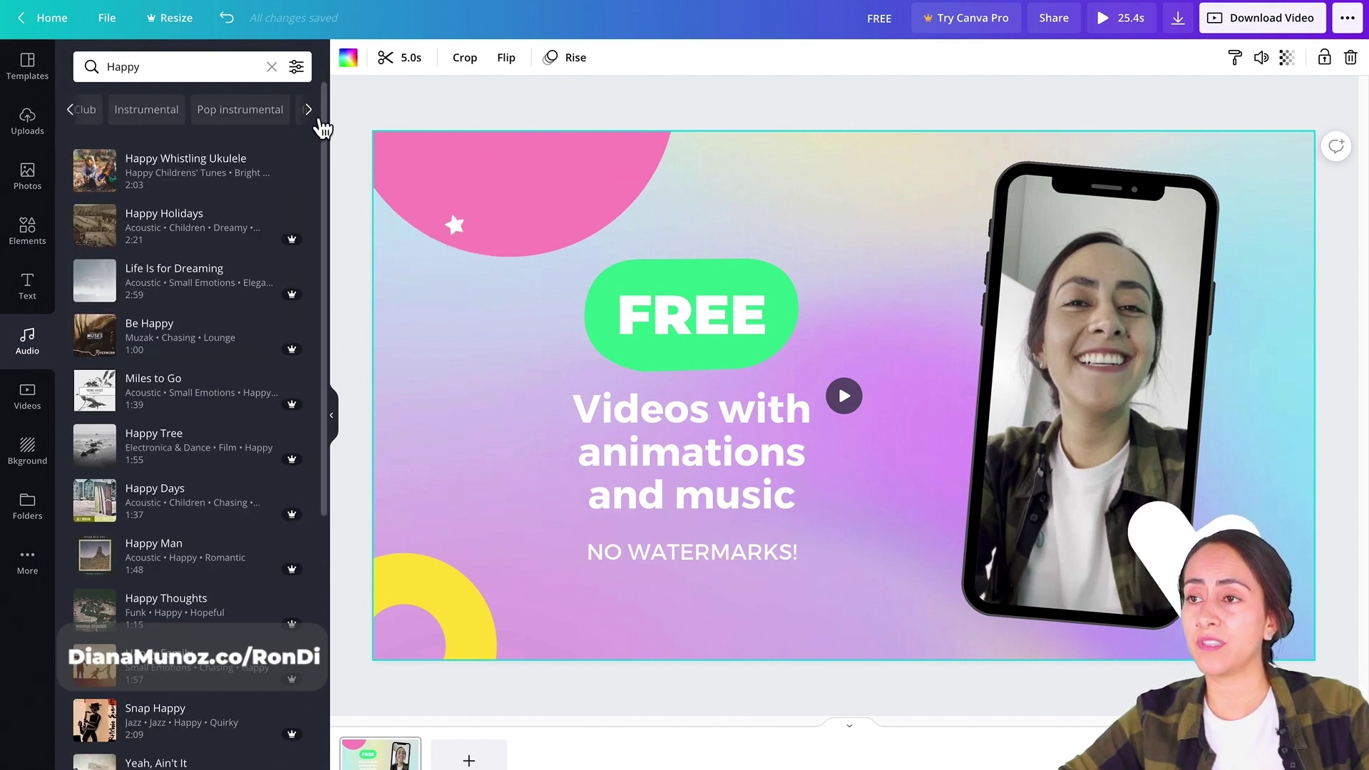
{"action": "left_click", "coordinate": [70, 111]}
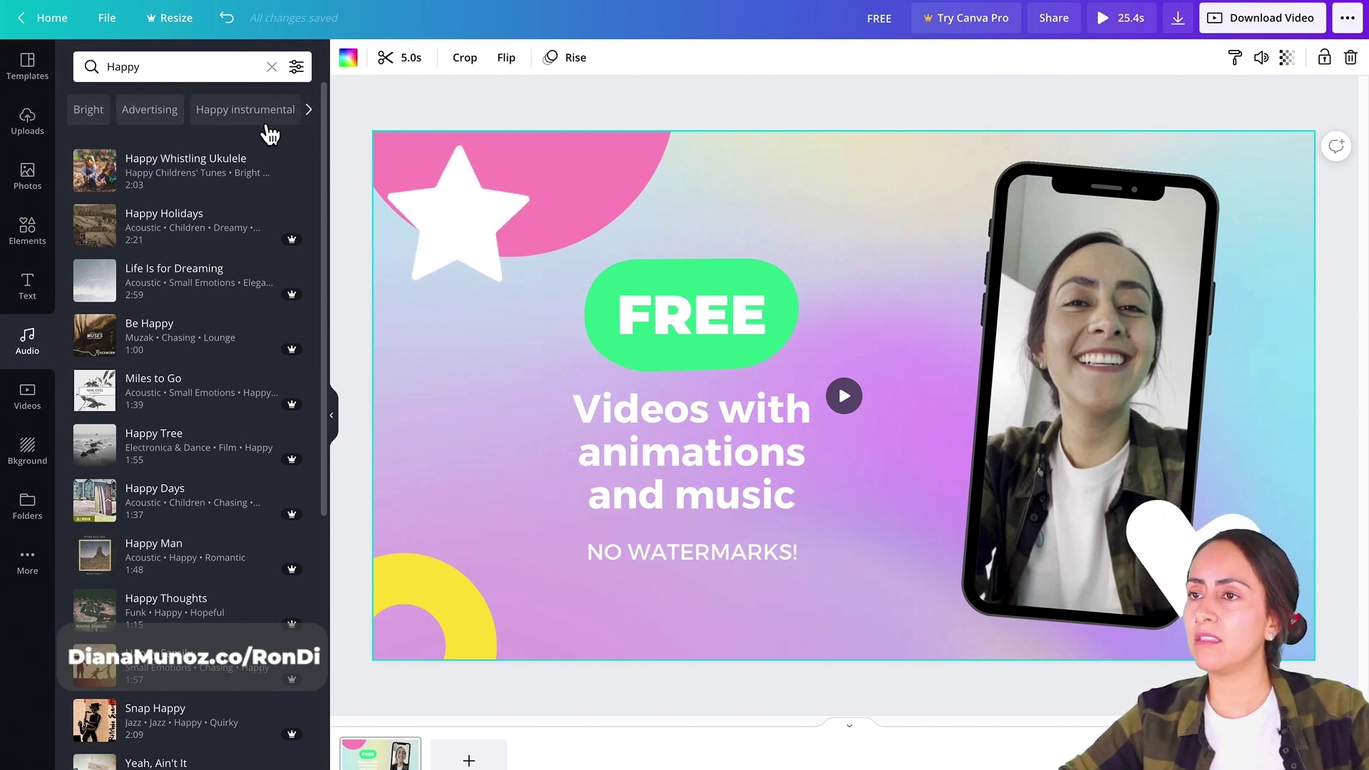
{"action": "left_click", "coordinate": [296, 66]}
{"action": "left_click", "coordinate": [113, 202]}
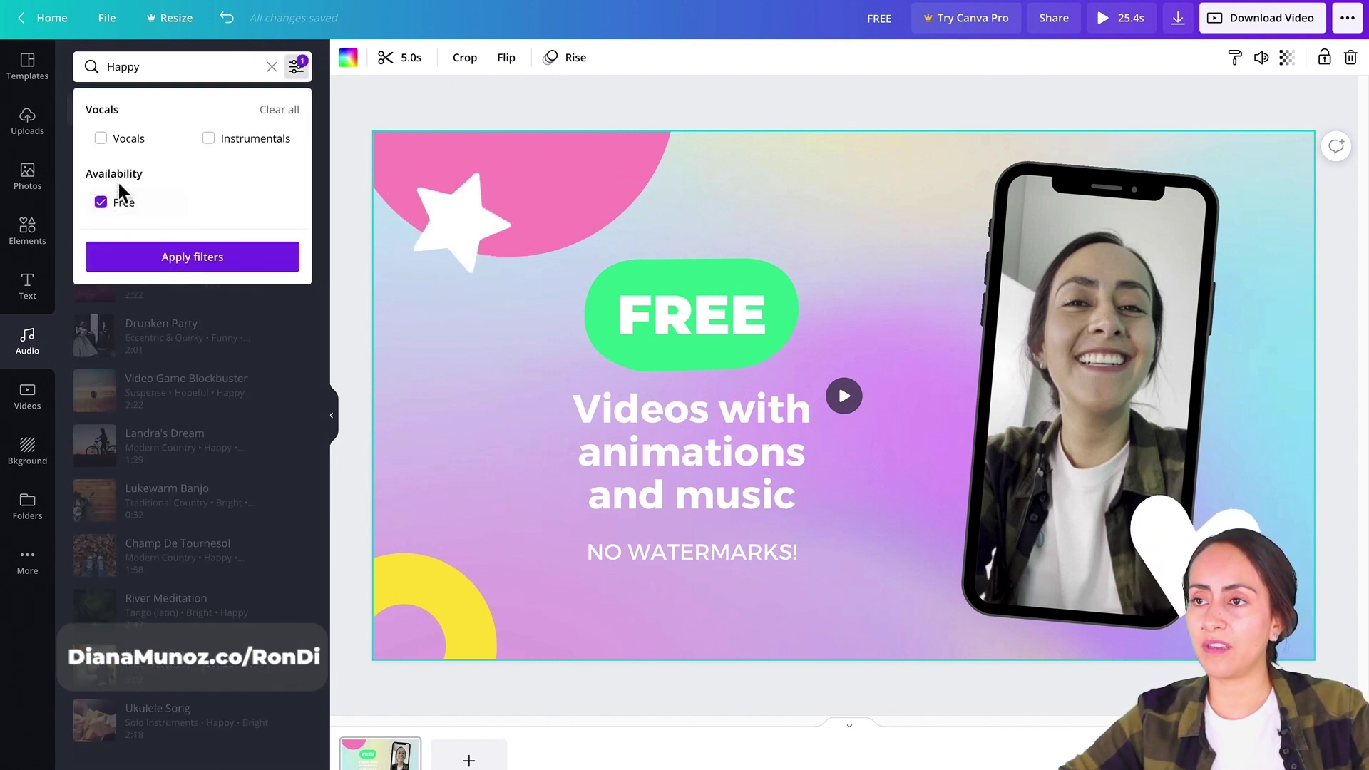
{"action": "left_click", "coordinate": [231, 246]}
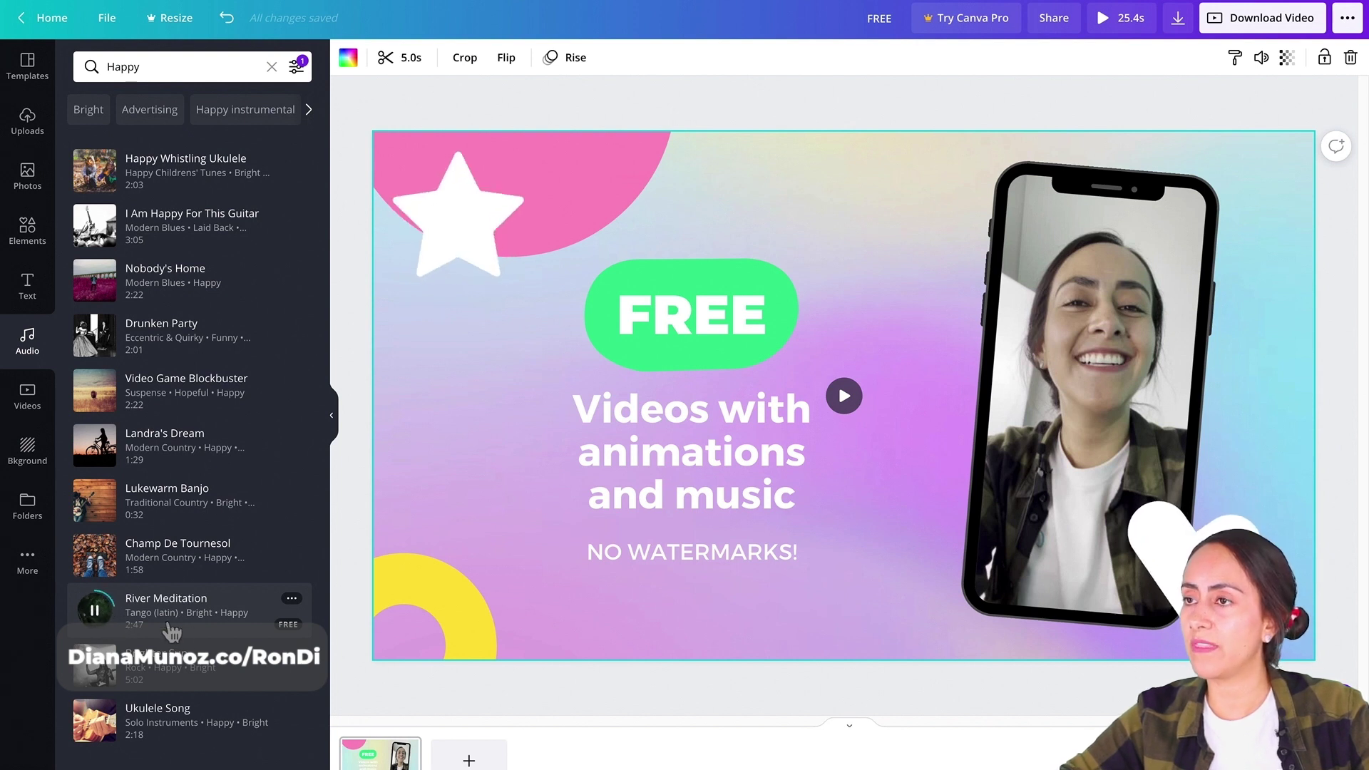
{"action": "left_click", "coordinate": [170, 627]}
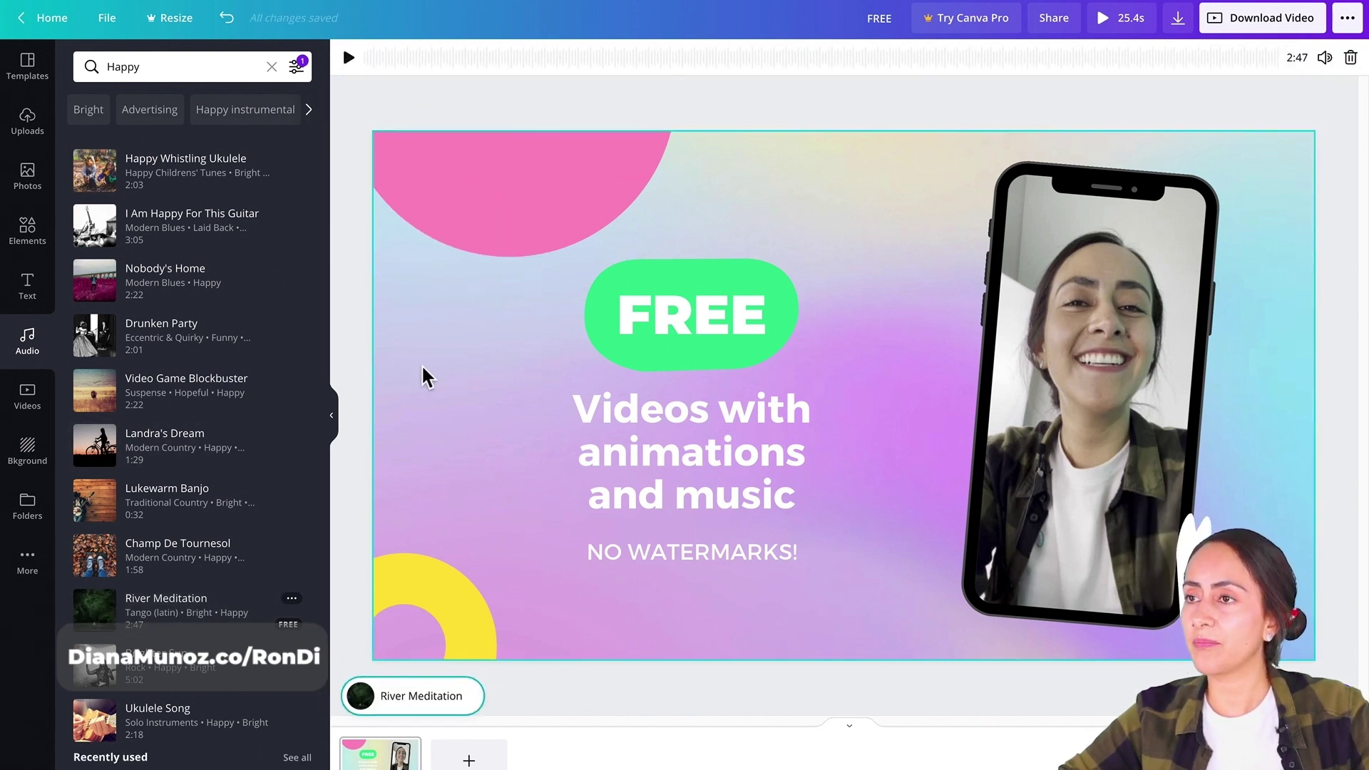
Step: Preview River Meditation and shift its used section to start at 1:54.1
{"action": "key", "text": "space"}
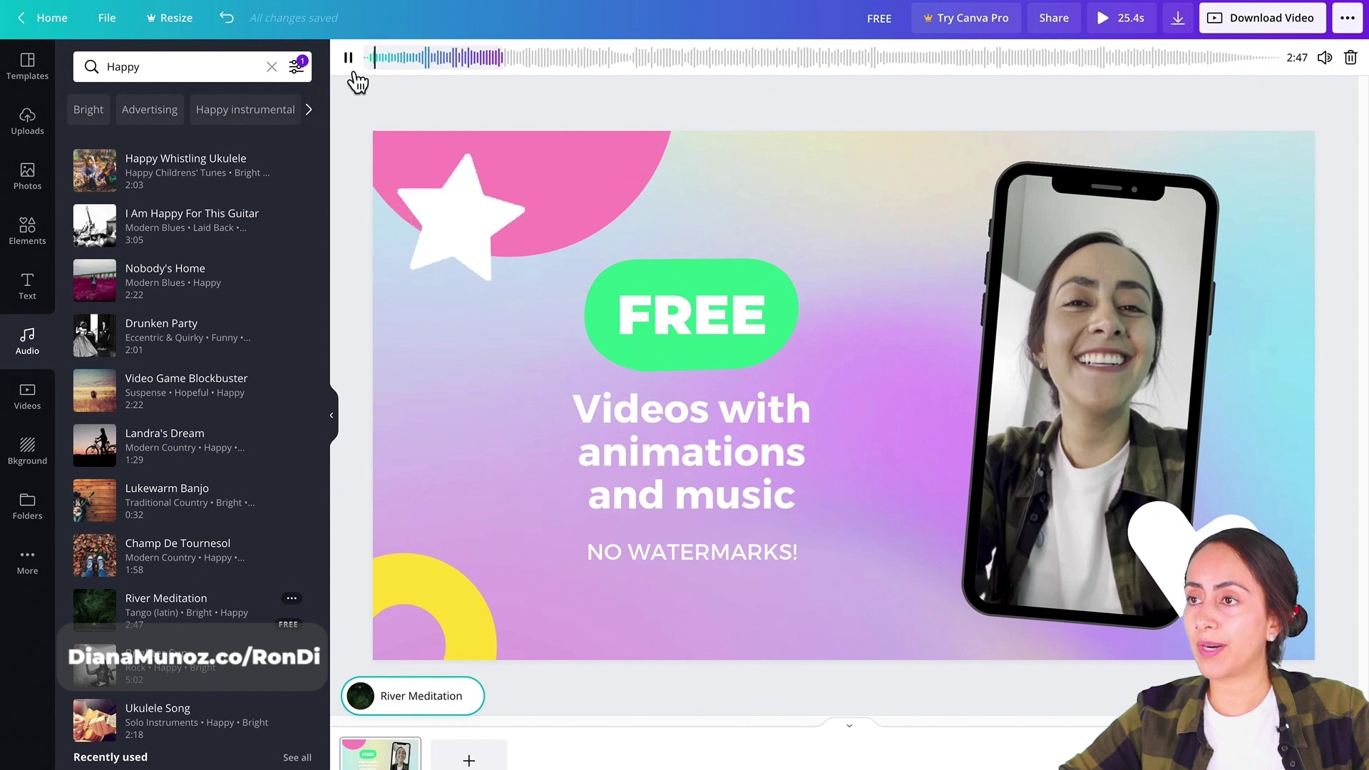
{"action": "left_click", "coordinate": [349, 63]}
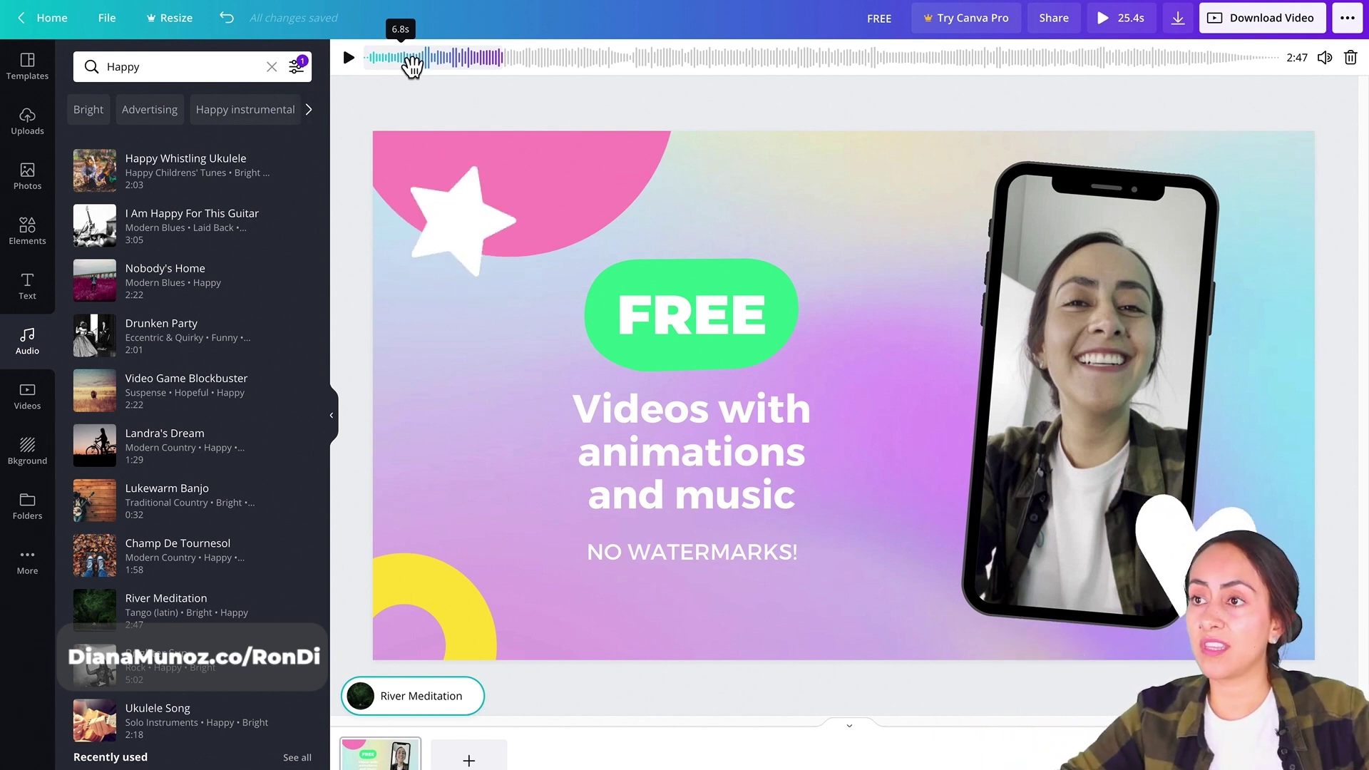
{"action": "left_click", "coordinate": [394, 67]}
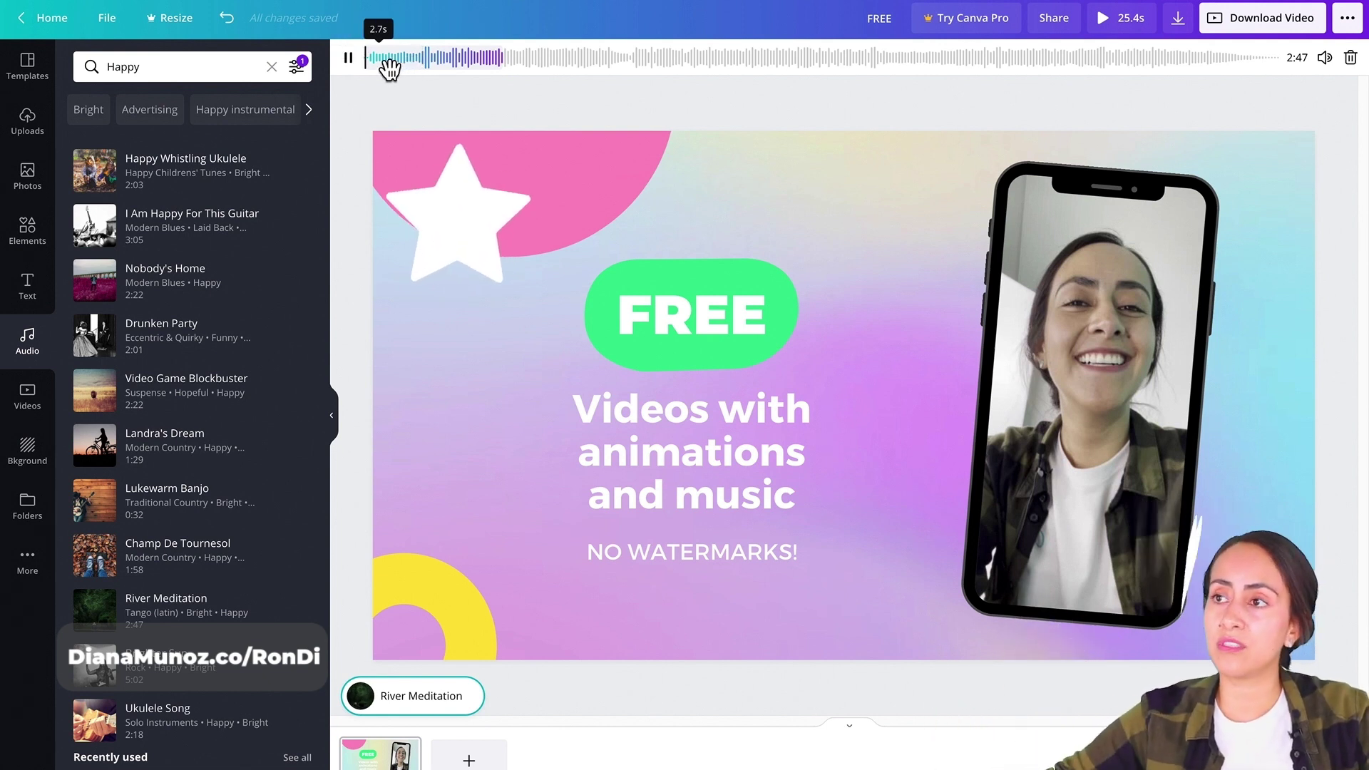
{"action": "left_click_drag", "start_coordinate": [390, 71], "coordinate": [1135, 89]}
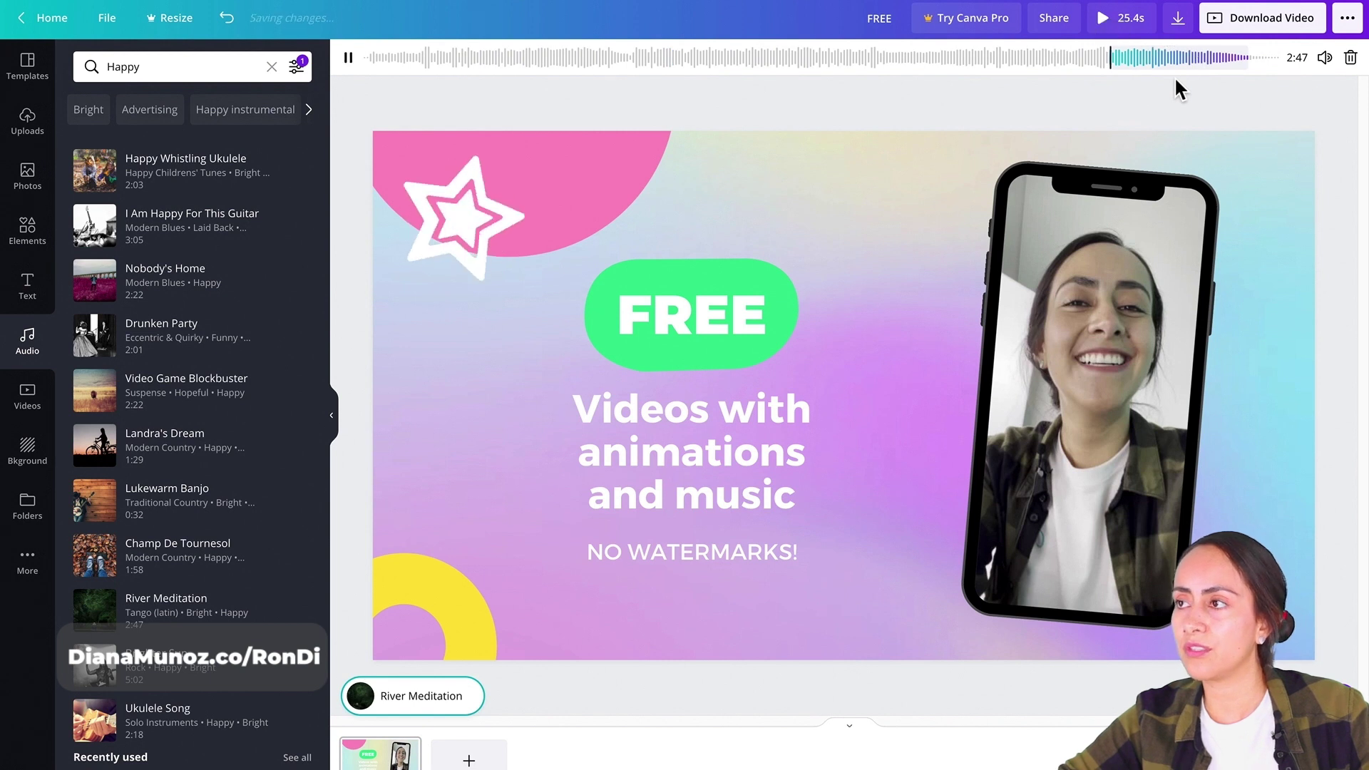
{"action": "left_click_drag", "start_coordinate": [1173, 75], "coordinate": [928, 78]}
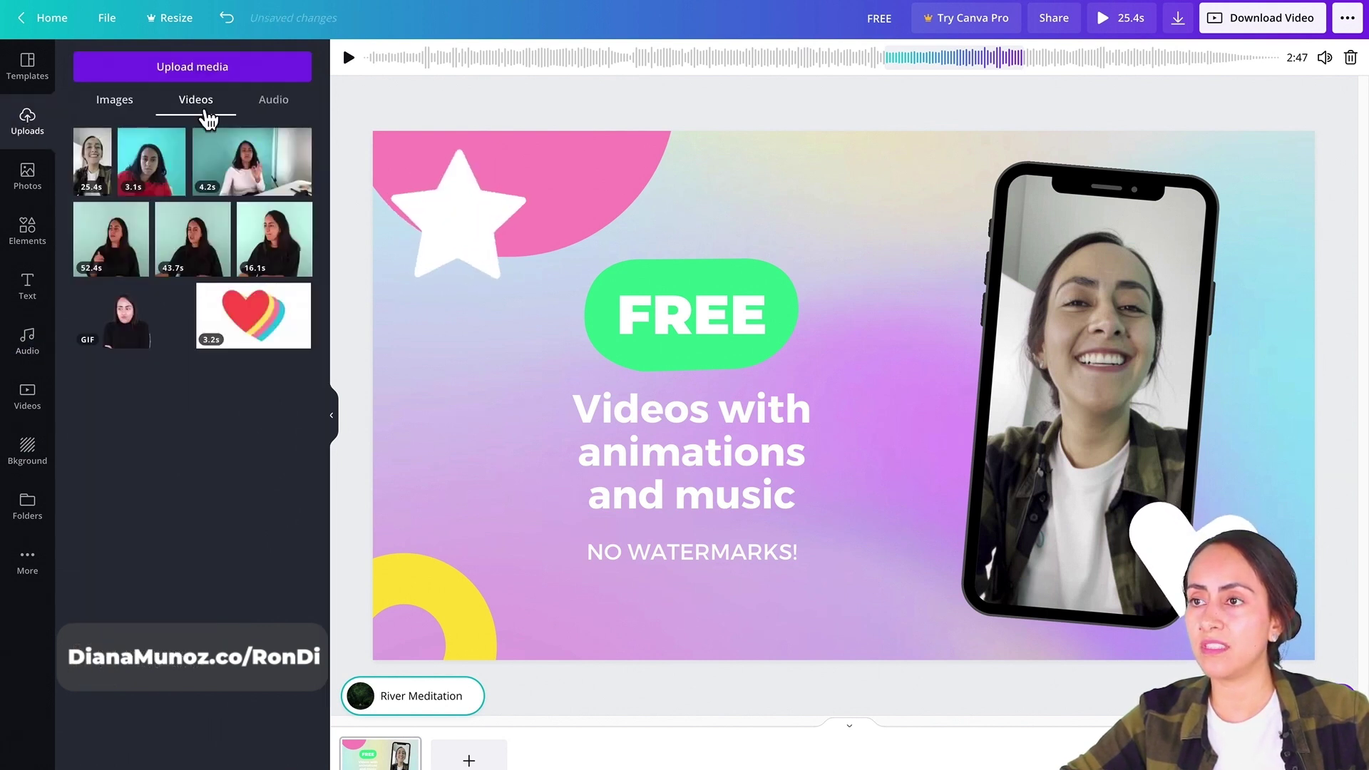
Step: Show the uploaded audio files, including the #1.mp3 track, in the Uploads panel's Audio tab
{"action": "left_click", "coordinate": [273, 100]}
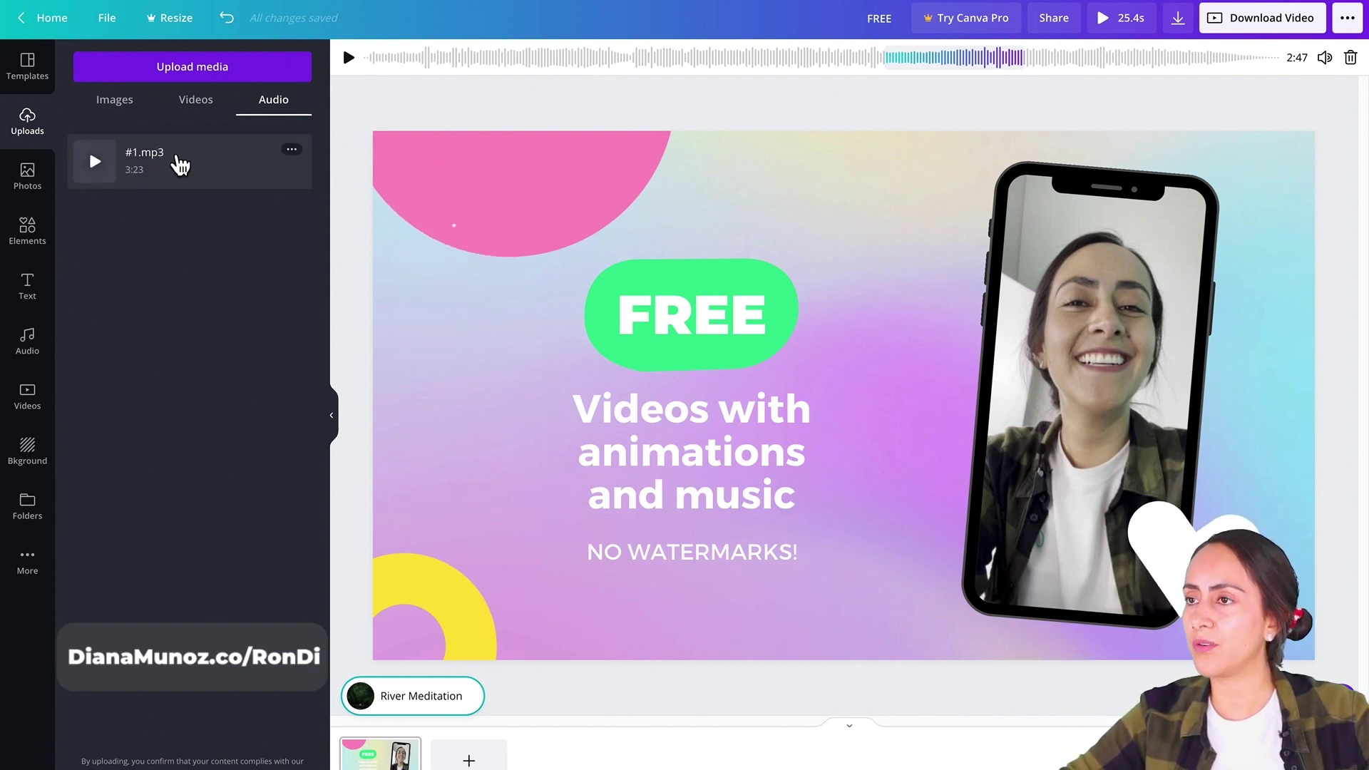
Step: Add #1.mp3 as the design's audio, shift its used section later, and preview it
{"action": "left_click", "coordinate": [249, 163]}
{"action": "left_click_drag", "start_coordinate": [352, 67], "coordinate": [545, 75]}
{"action": "left_click", "coordinate": [349, 58]}
{"action": "left_click", "coordinate": [353, 60]}
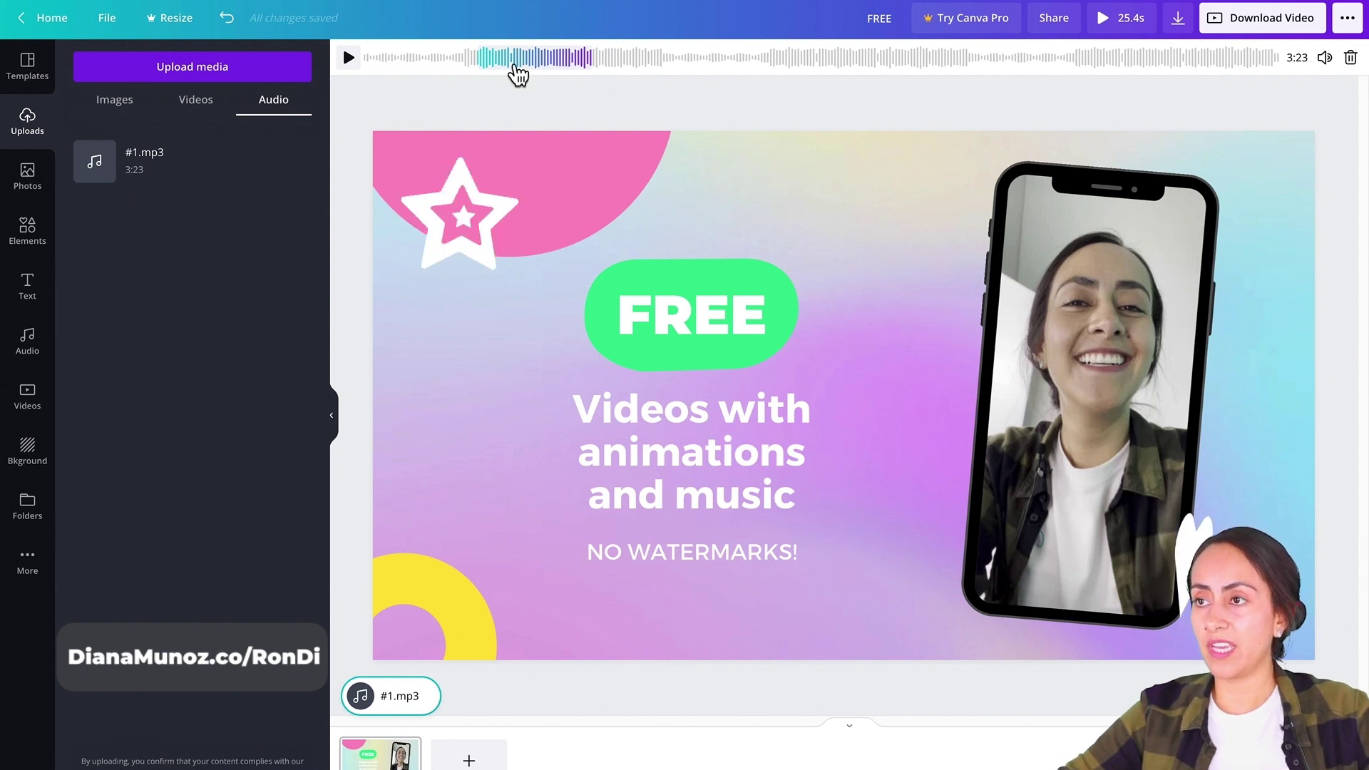
Step: Turn the #1.mp3 music volume down from 100 to 23
{"action": "left_click", "coordinate": [1324, 59]}
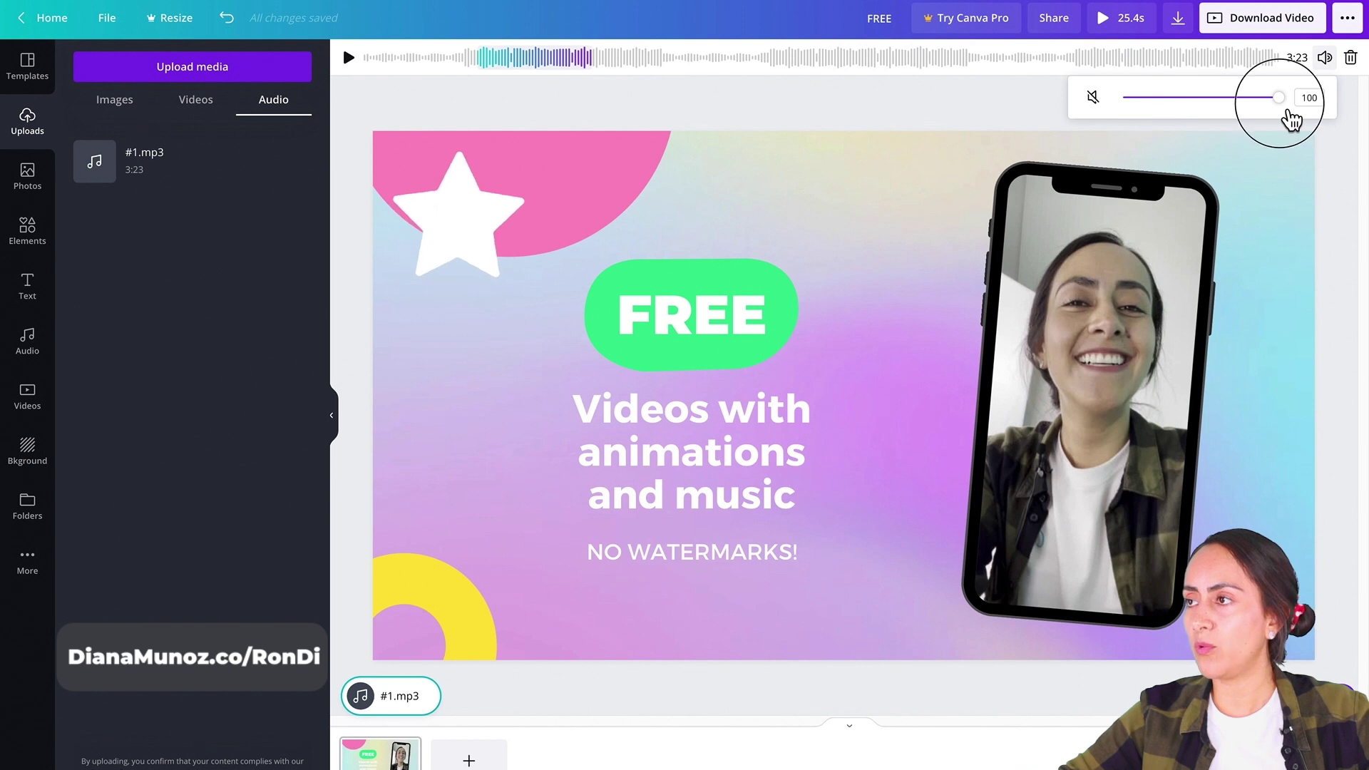
{"action": "left_click_drag", "start_coordinate": [1288, 112], "coordinate": [1159, 121]}
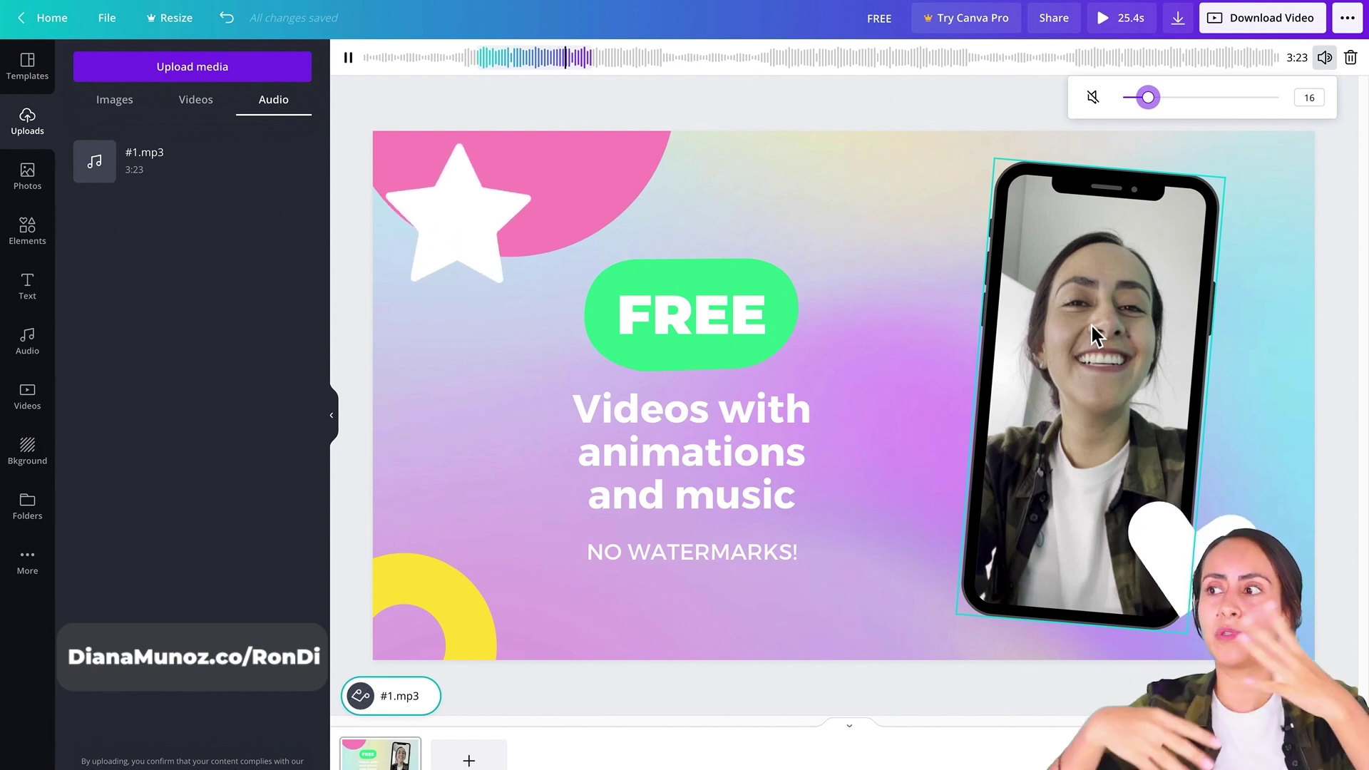
{"action": "left_click", "coordinate": [1188, 258]}
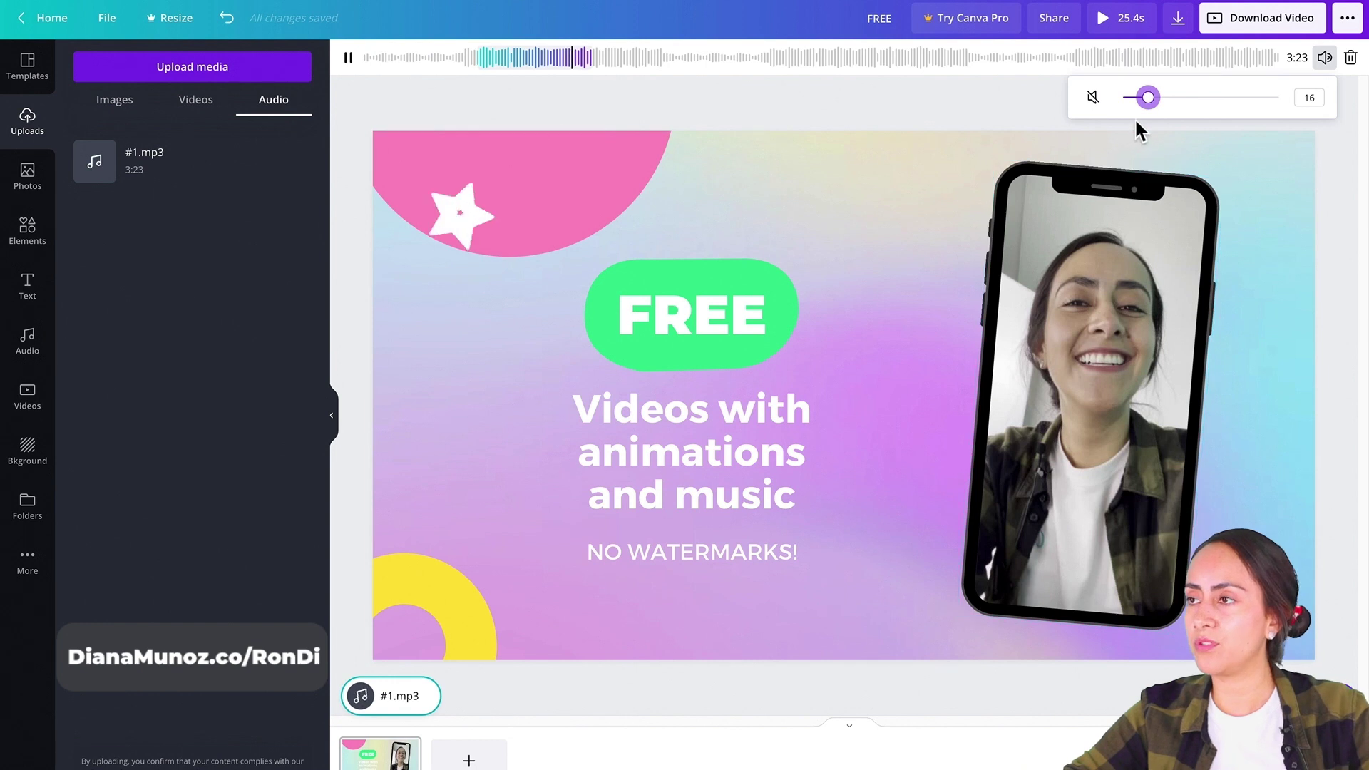
{"action": "left_click_drag", "start_coordinate": [1162, 104], "coordinate": [1168, 104]}
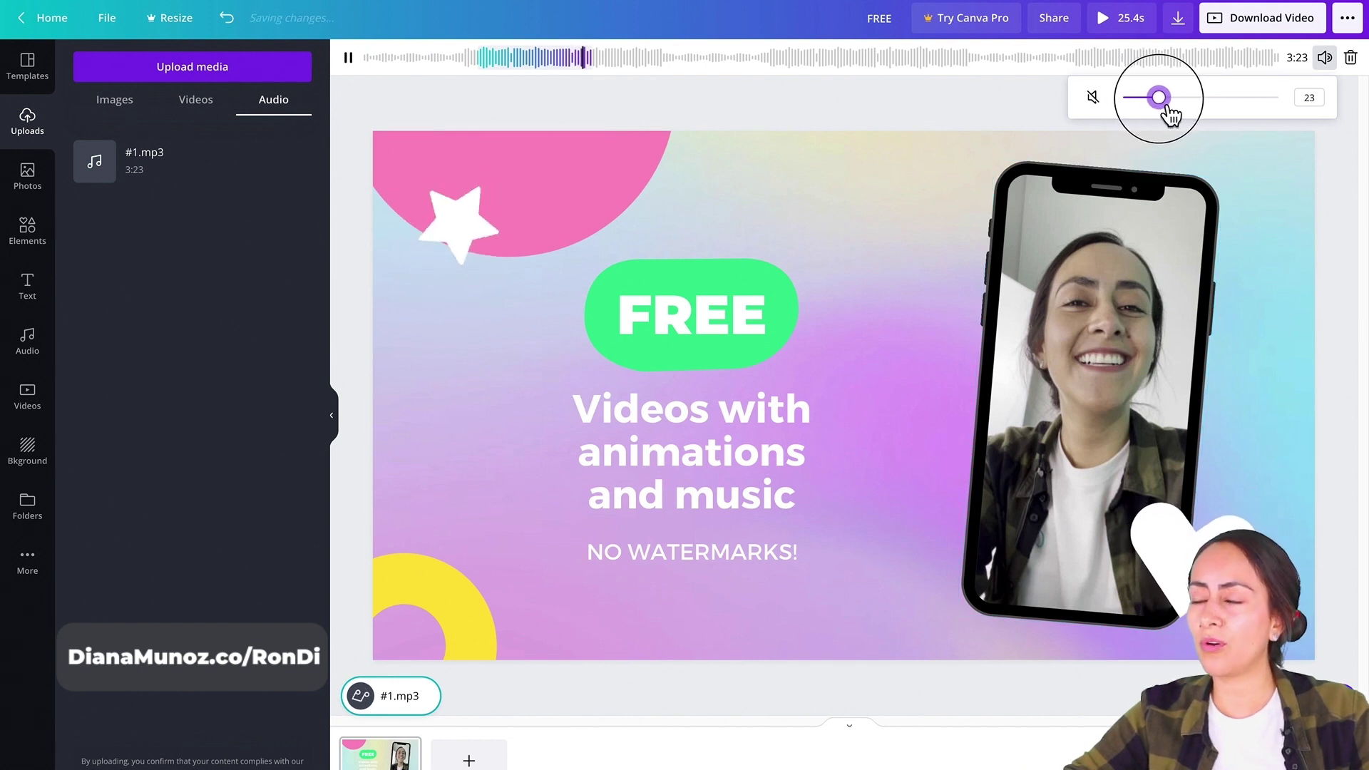
{"action": "left_click", "coordinate": [1241, 268]}
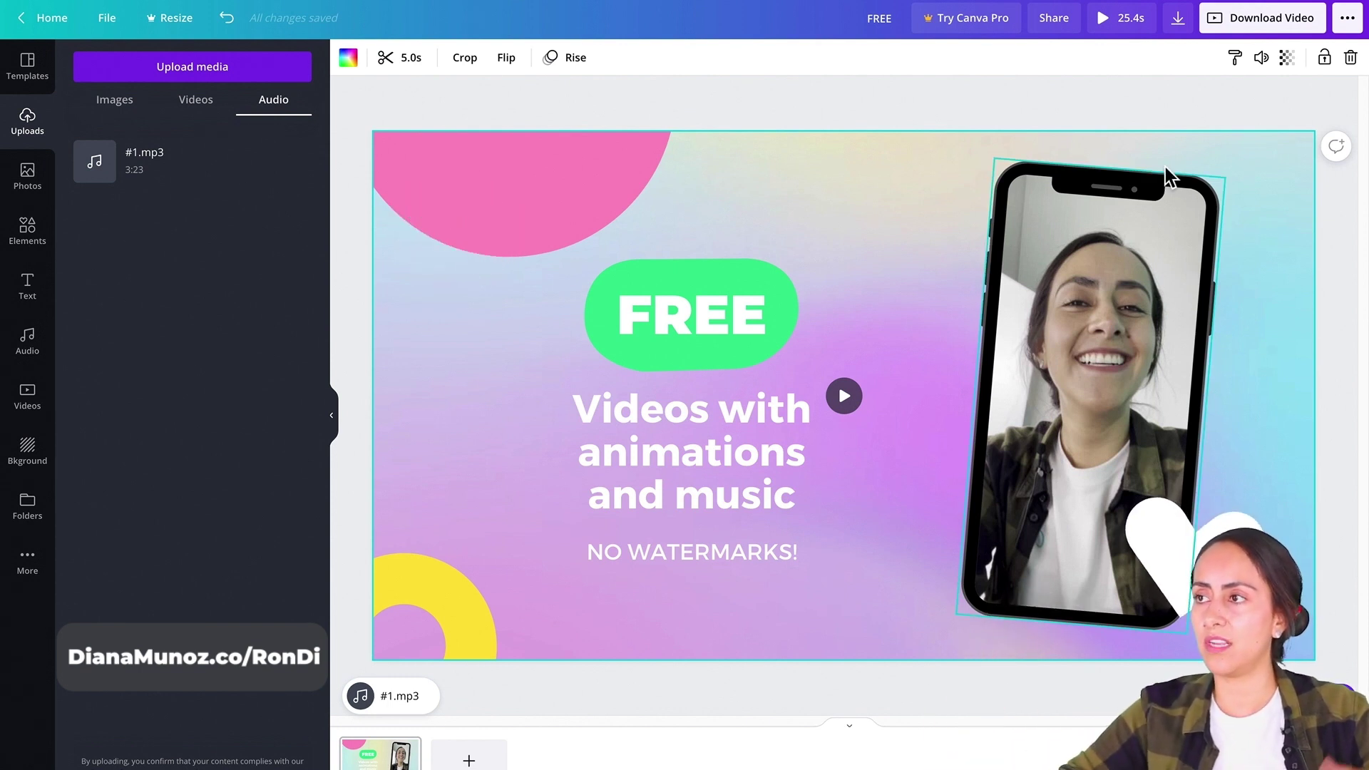
Step: Preview the 25.4s video full-screen, scrub forward near the end, then rewind to 0:00
{"action": "left_click", "coordinate": [1118, 25]}
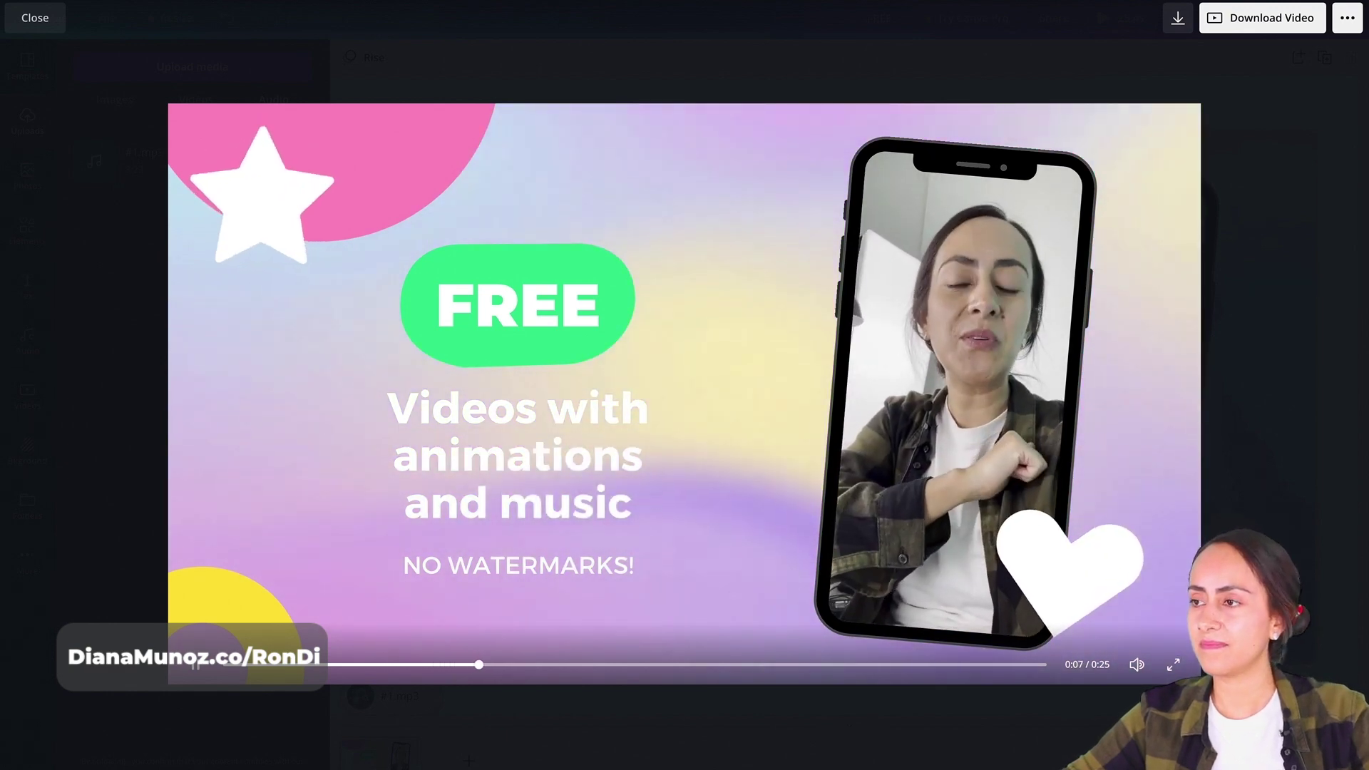
{"action": "left_click", "coordinate": [198, 663]}
{"action": "left_click", "coordinate": [730, 664]}
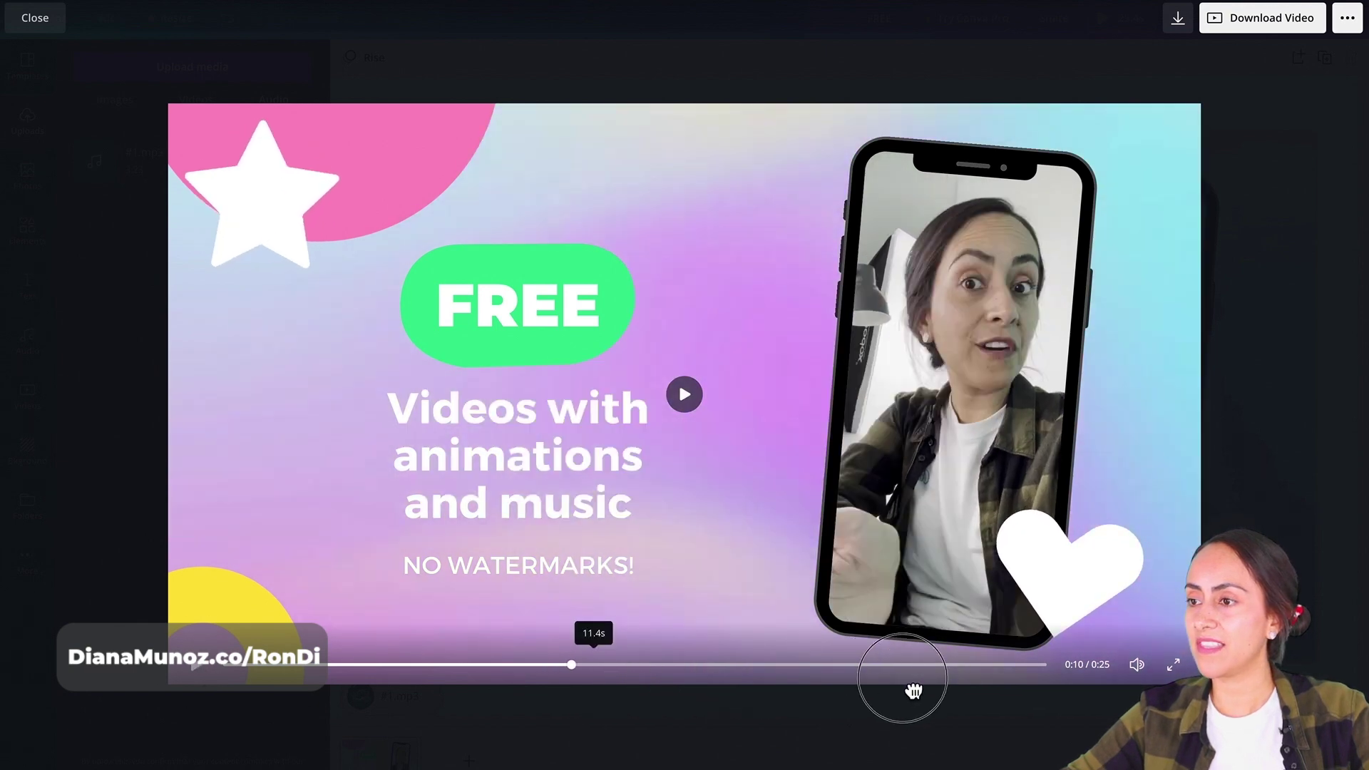
{"action": "left_click_drag", "start_coordinate": [974, 690], "coordinate": [1005, 683]}
{"action": "left_click", "coordinate": [212, 665]}
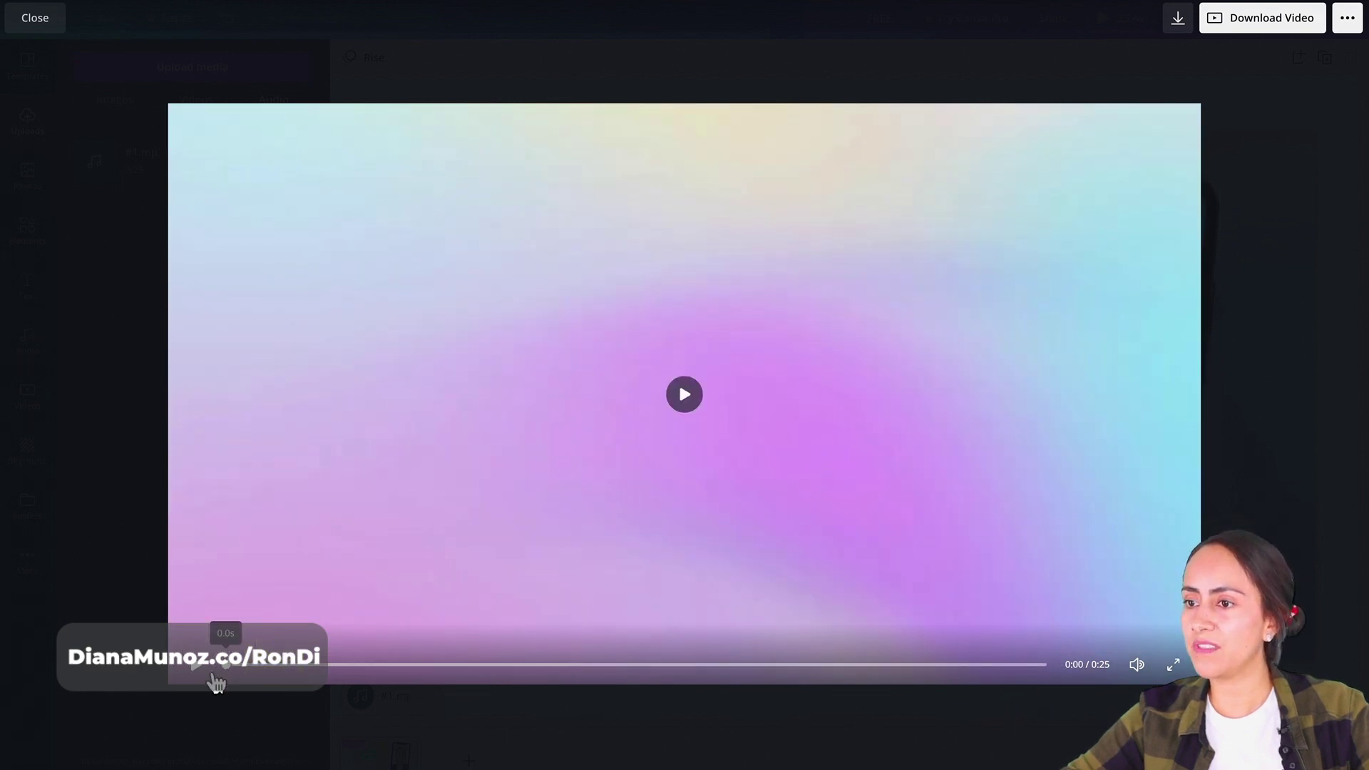
{"action": "key", "text": "Escape"}
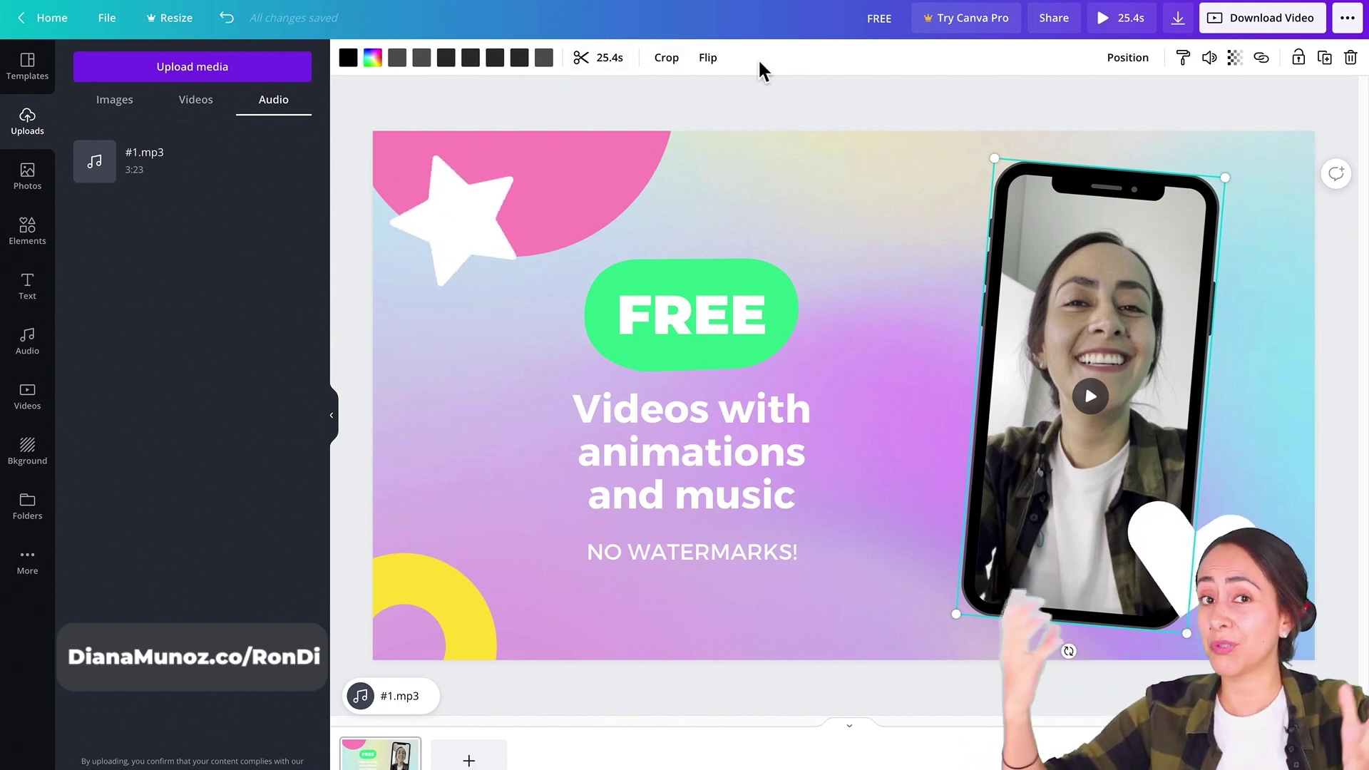
Step: Trim a little off the start of the selfie clip, checking it with playback
{"action": "left_click", "coordinate": [604, 64]}
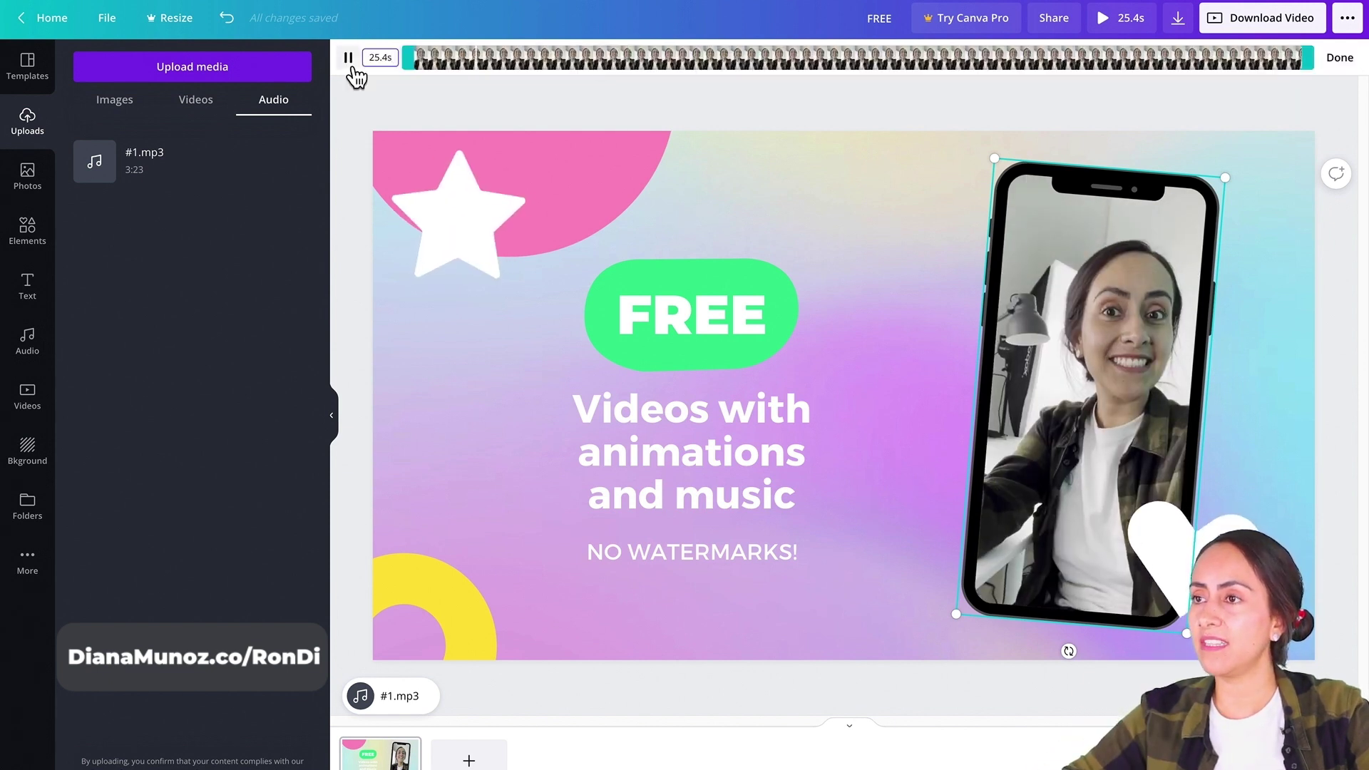
{"action": "left_click_drag", "start_coordinate": [420, 64], "coordinate": [428, 63]}
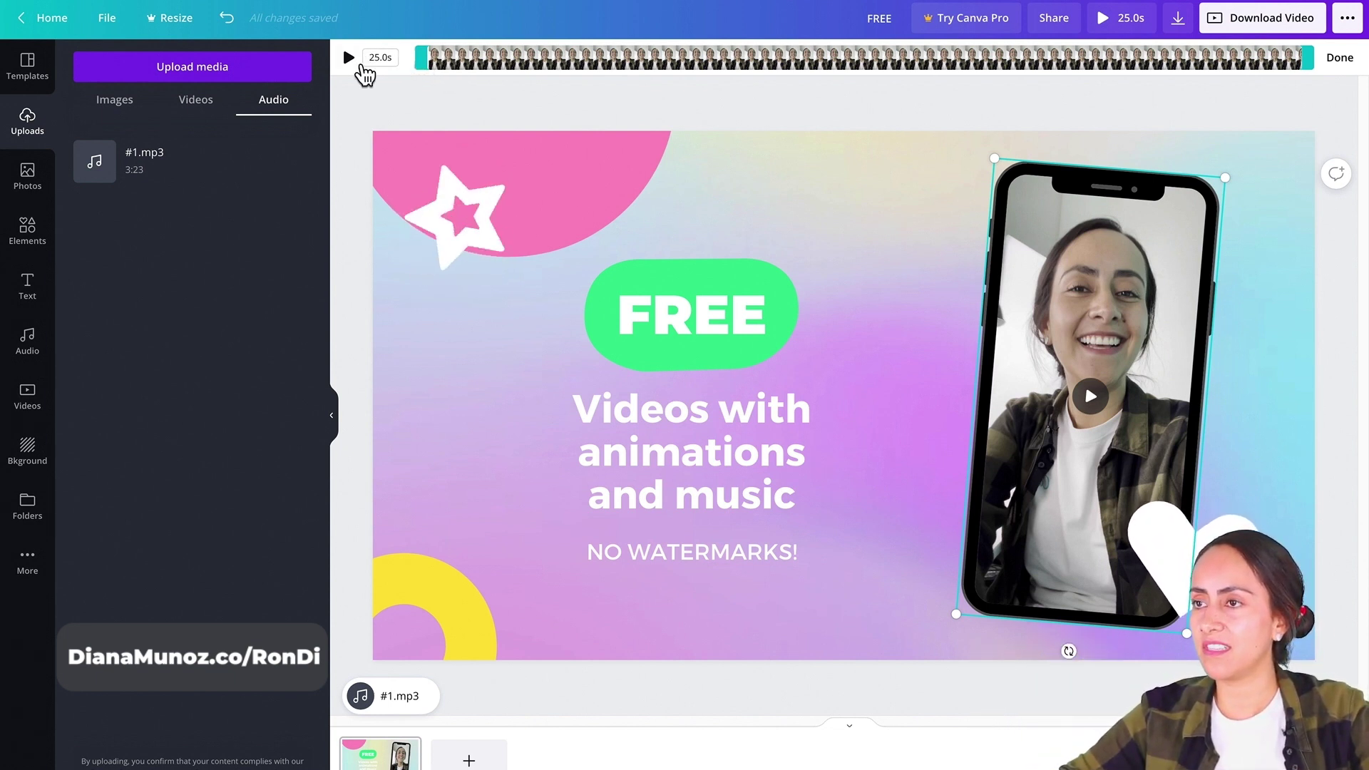
{"action": "left_click_drag", "start_coordinate": [413, 57], "coordinate": [415, 57]}
{"action": "left_click", "coordinate": [350, 58]}
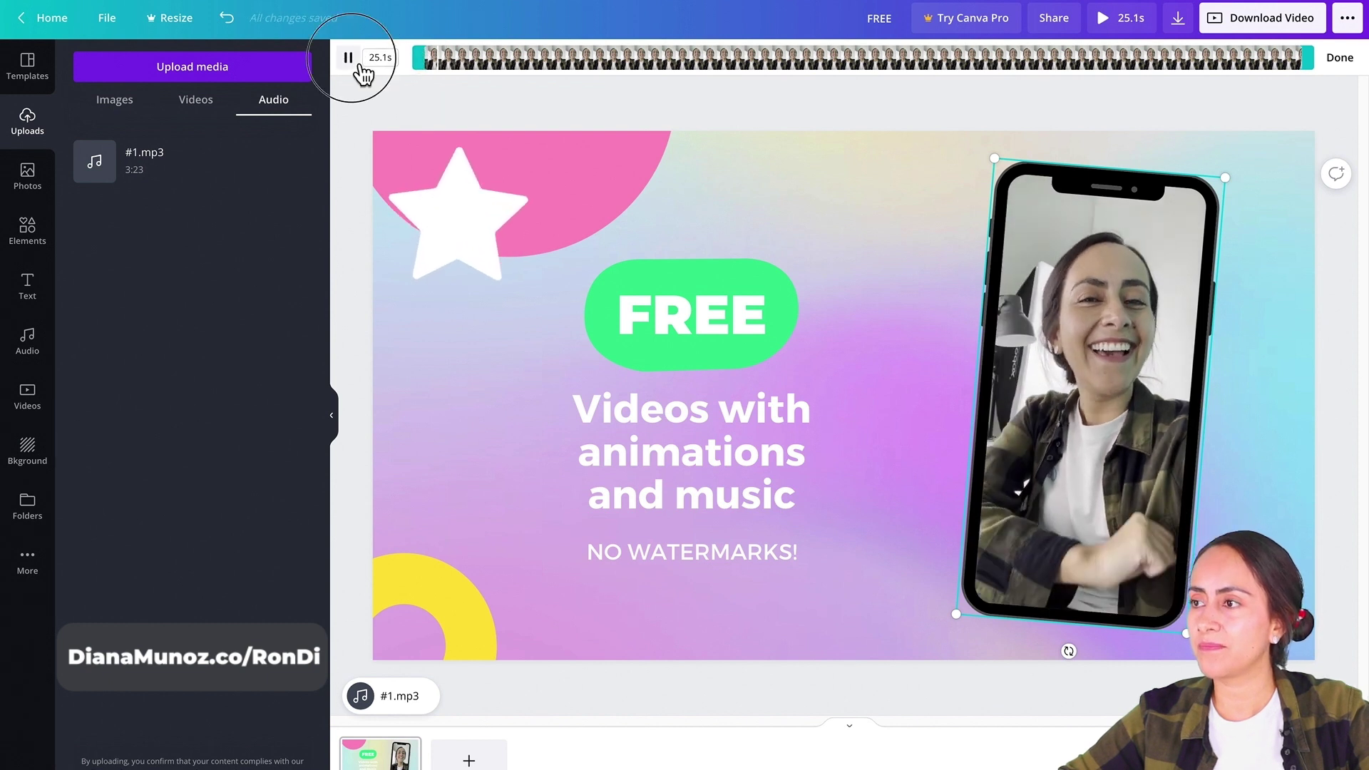
{"action": "left_click", "coordinate": [349, 57]}
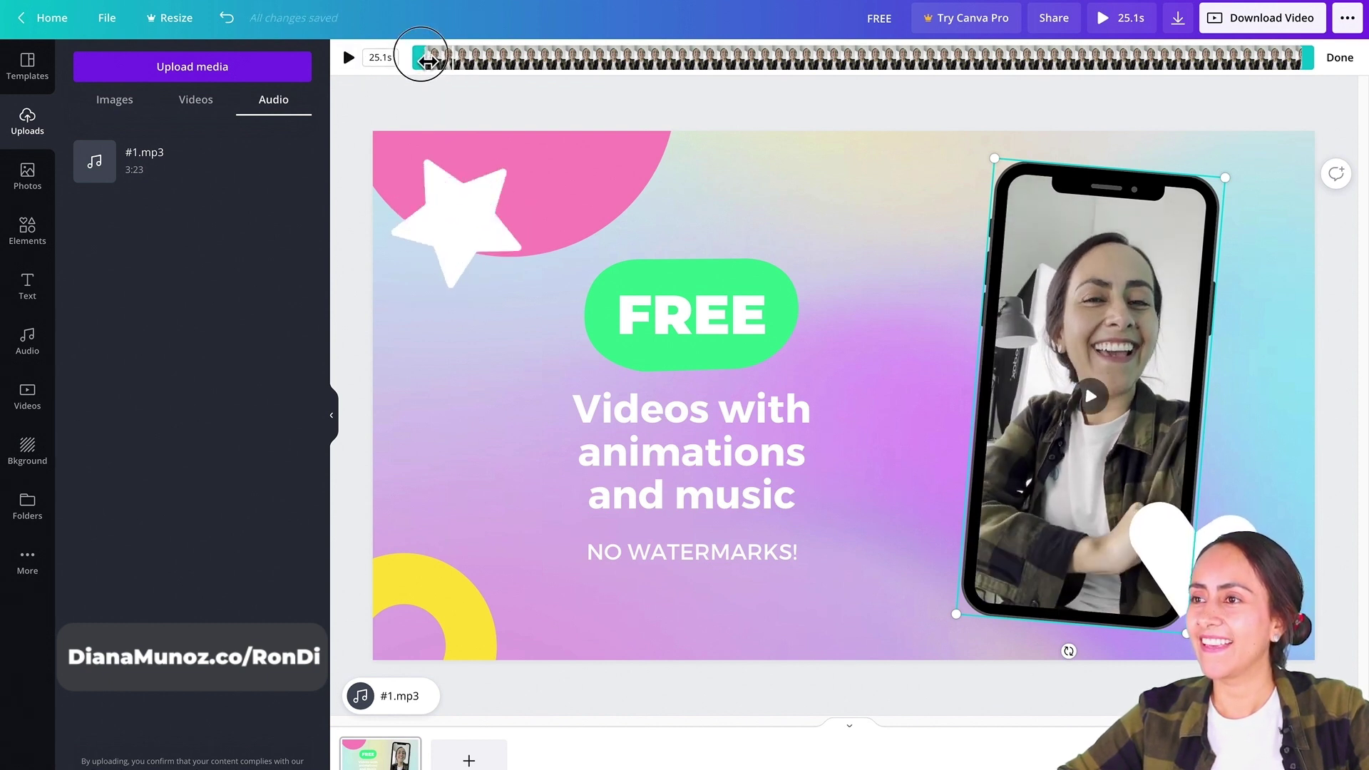
{"action": "left_click_drag", "start_coordinate": [427, 61], "coordinate": [438, 60]}
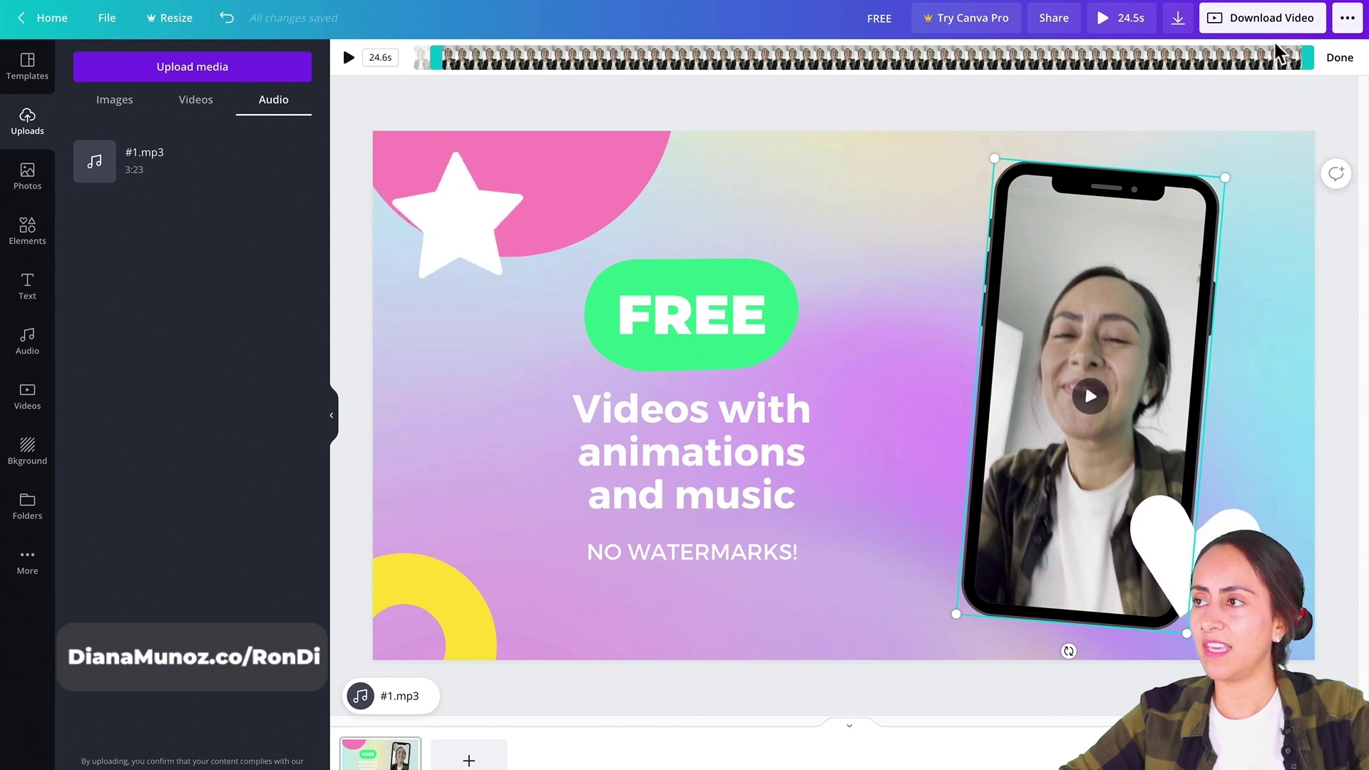
Step: Shorten the clip's end so the video runs 23.5s, and confirm the trim
{"action": "mouse_move", "coordinate": [1283, 67]}
{"action": "left_mouse_down"}
{"action": "mouse_move", "coordinate": [1255, 71]}
{"action": "mouse_move", "coordinate": [1260, 91]}
{"action": "mouse_move", "coordinate": [1216, 107]}
{"action": "mouse_move", "coordinate": [1239, 112]}
{"action": "left_mouse_up"}
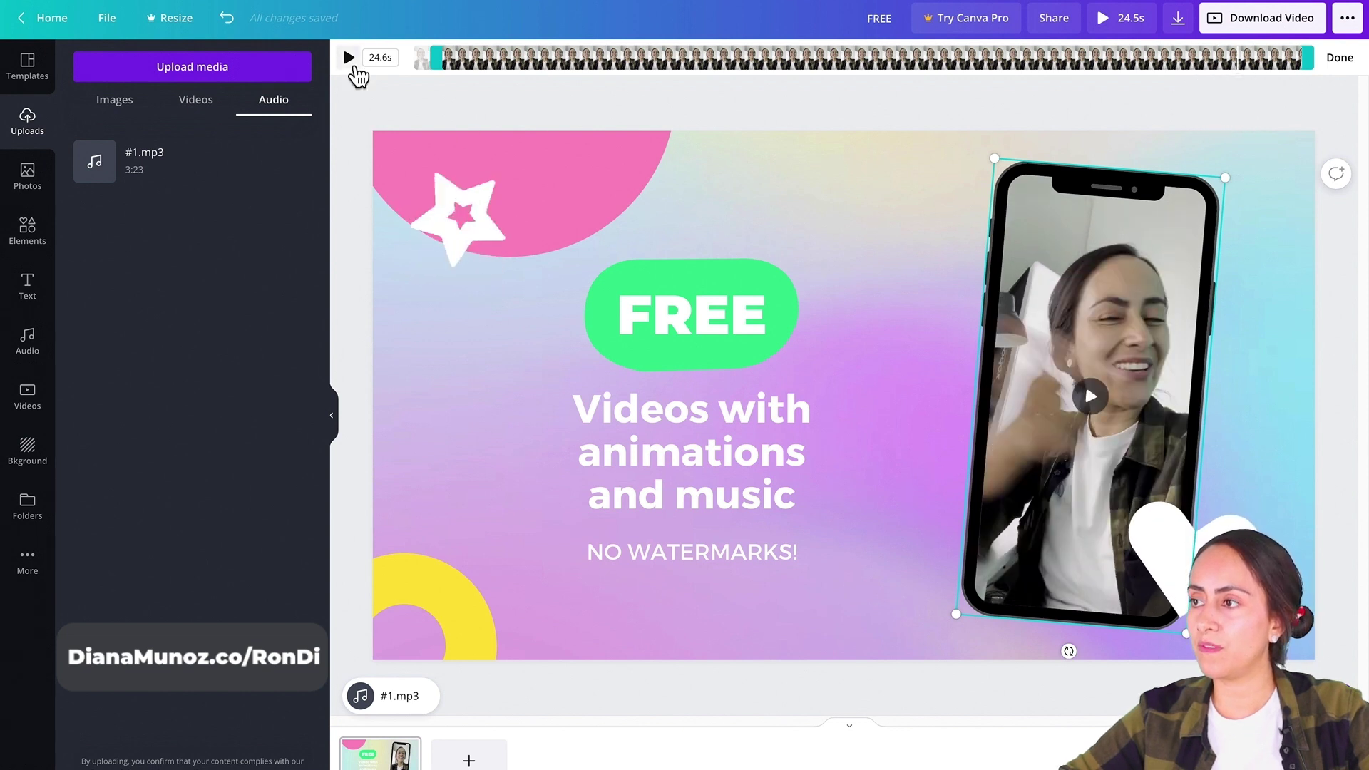
{"action": "left_click", "coordinate": [354, 65]}
{"action": "left_click", "coordinate": [354, 66]}
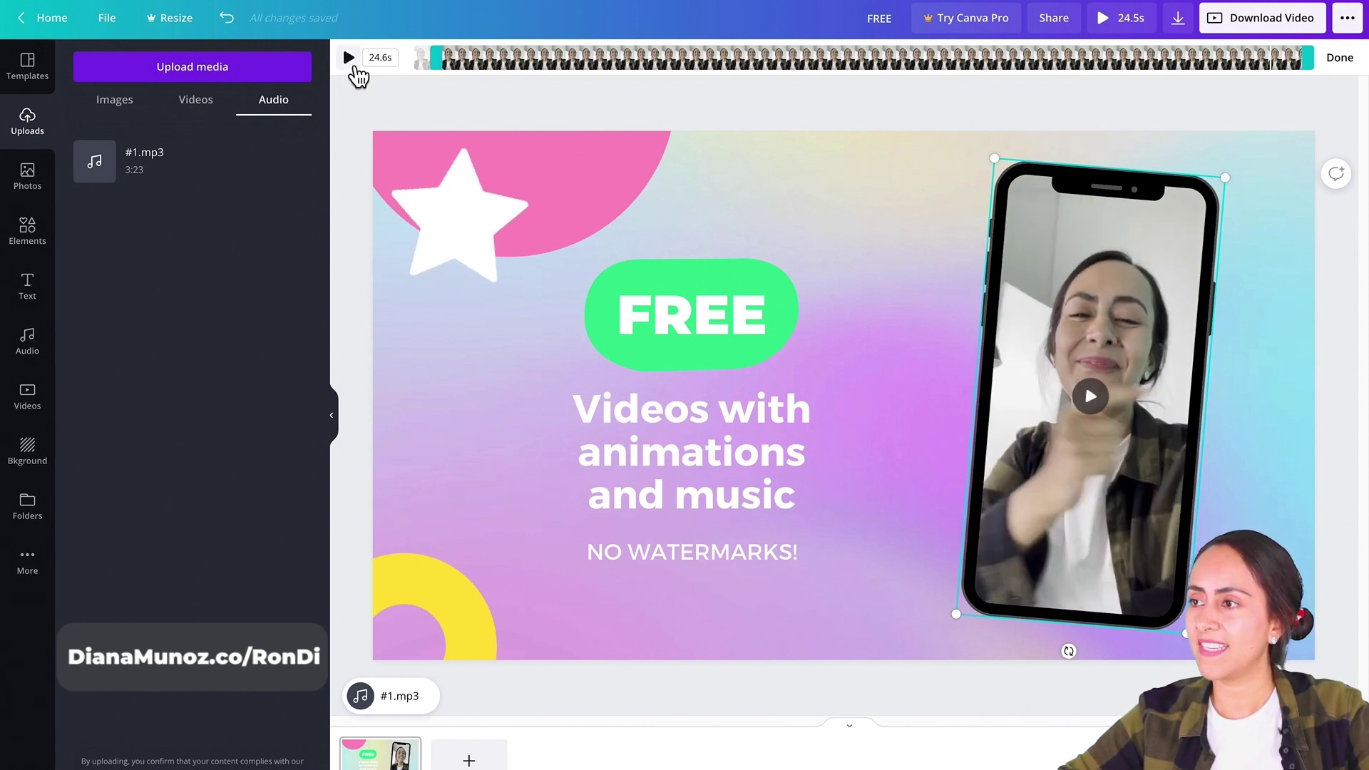
{"action": "left_click_drag", "start_coordinate": [1314, 65], "coordinate": [1278, 68]}
{"action": "left_click_drag", "start_coordinate": [1276, 68], "coordinate": [1274, 67]}
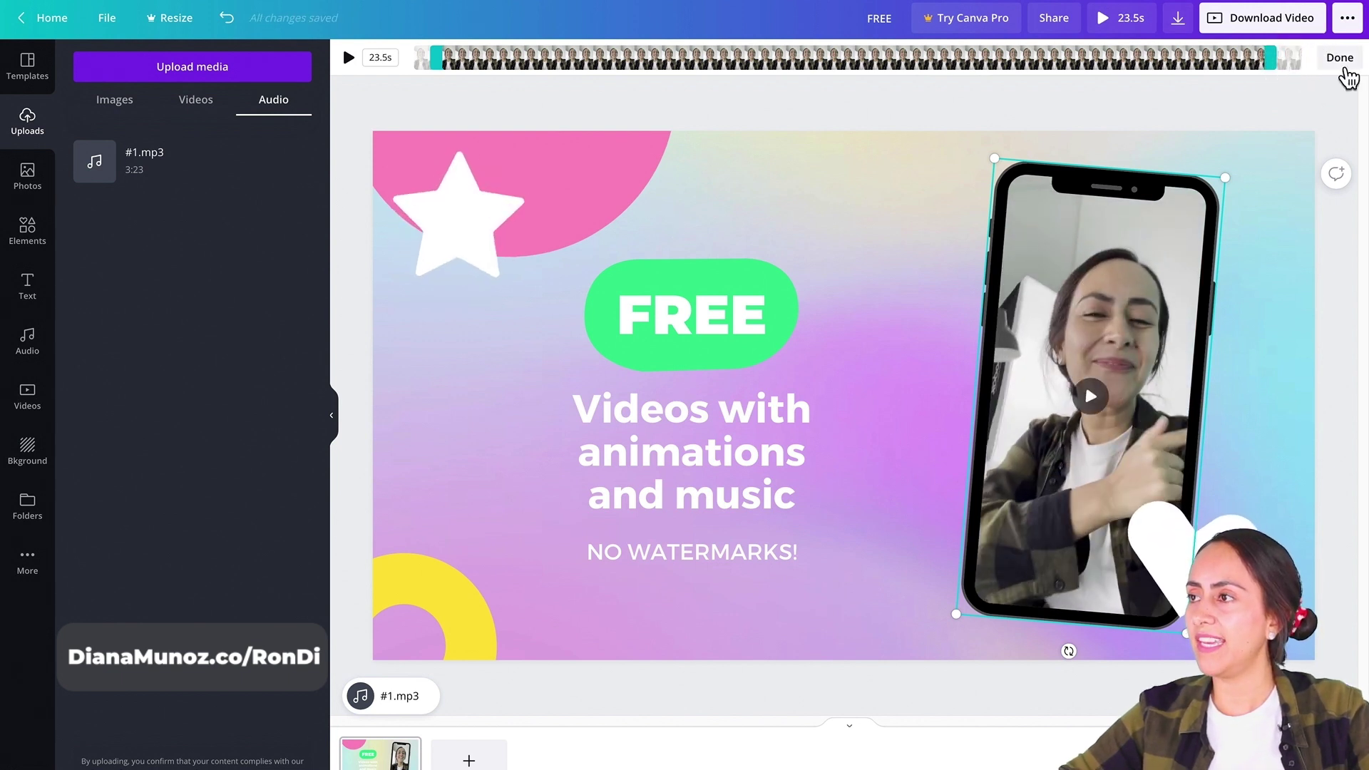
{"action": "left_click", "coordinate": [1340, 59]}
{"action": "left_click", "coordinate": [1171, 97]}
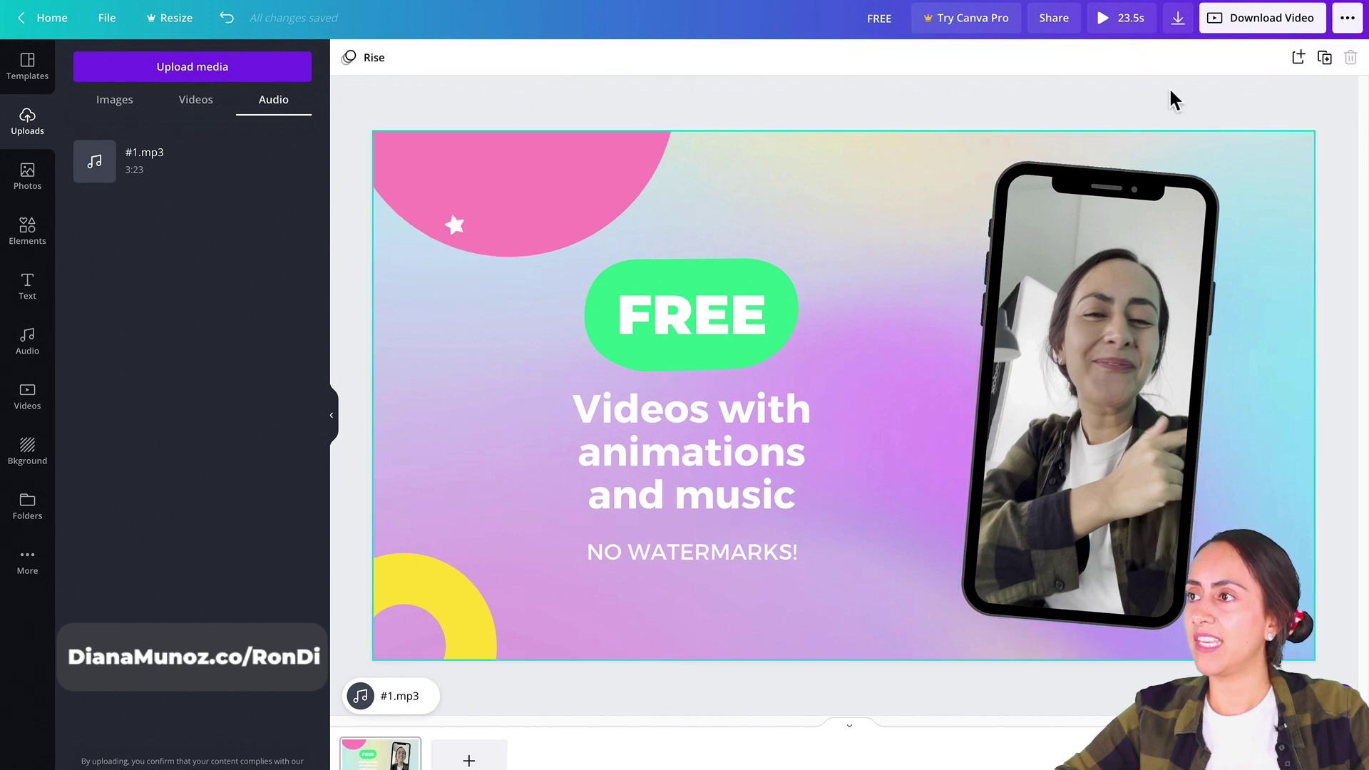
Step: After a full-screen preview, lower the #1.mp3 volume to 17 and preview again
{"action": "left_click", "coordinate": [1123, 36]}
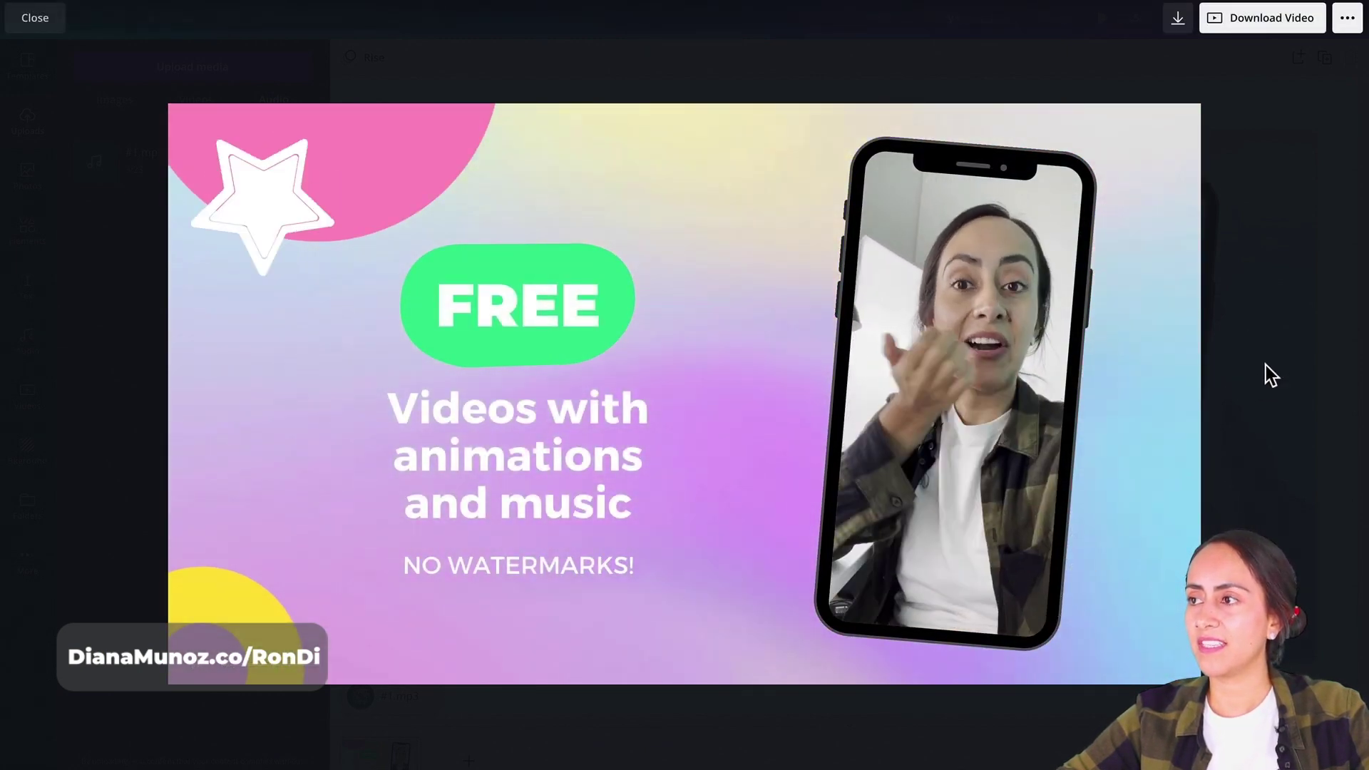
{"action": "key", "text": "Escape"}
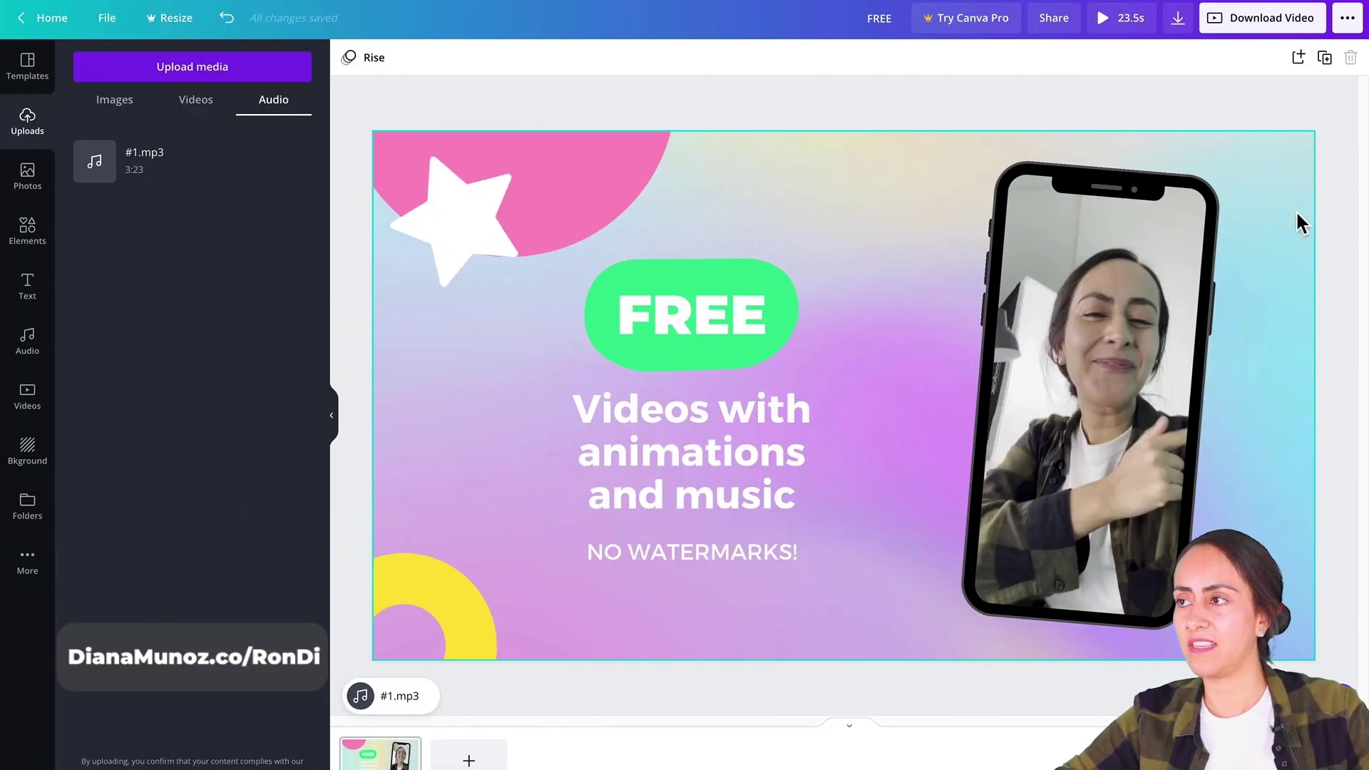
{"action": "left_click", "coordinate": [399, 704]}
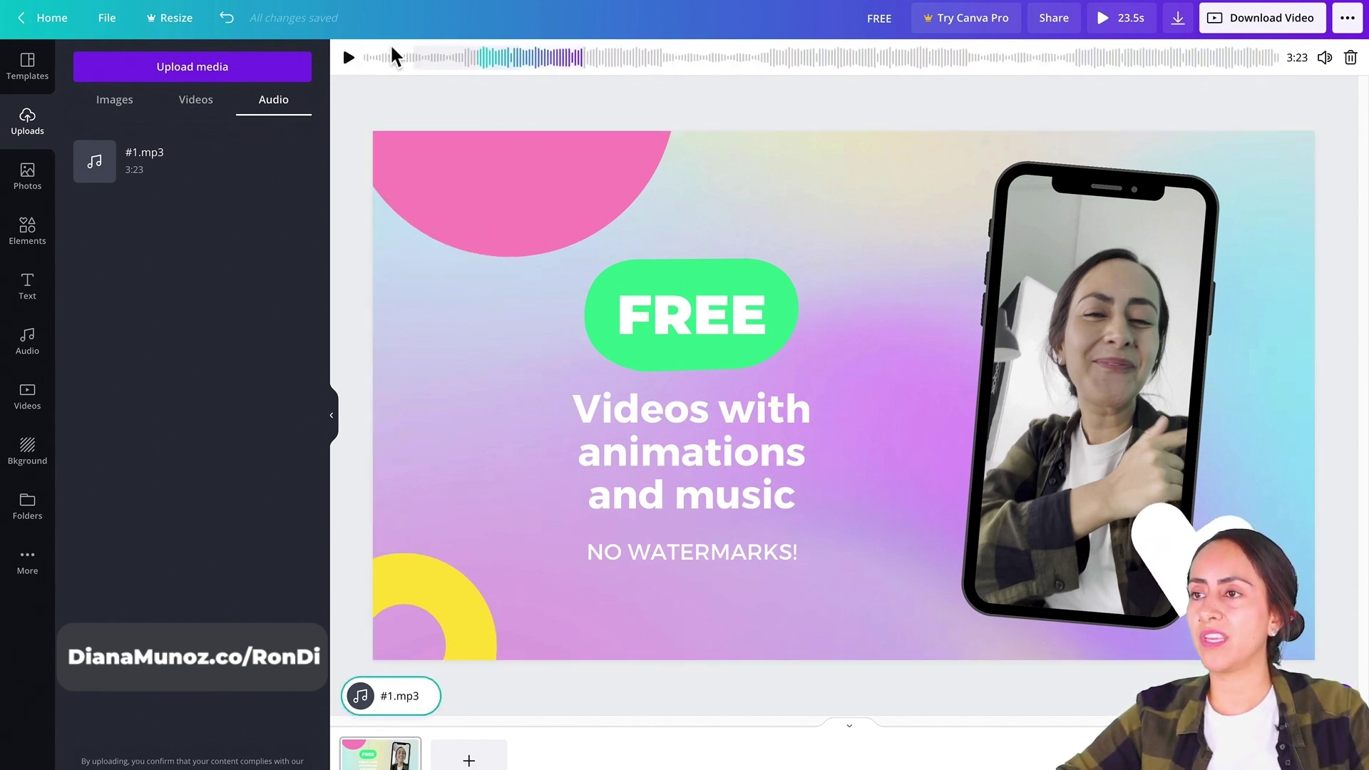
{"action": "left_click", "coordinate": [1324, 63]}
{"action": "left_click_drag", "start_coordinate": [1163, 109], "coordinate": [1148, 119]}
{"action": "left_click", "coordinate": [1356, 196]}
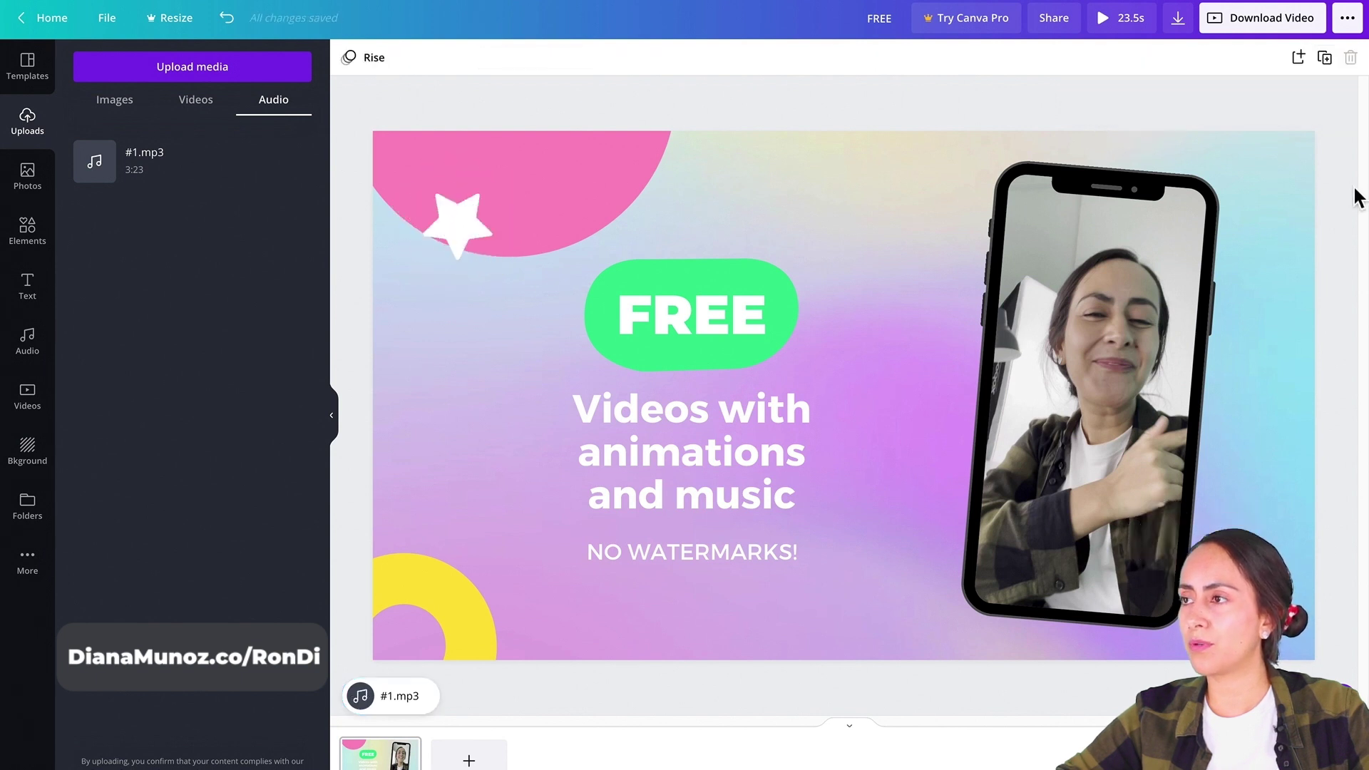
{"action": "left_click", "coordinate": [1136, 27]}
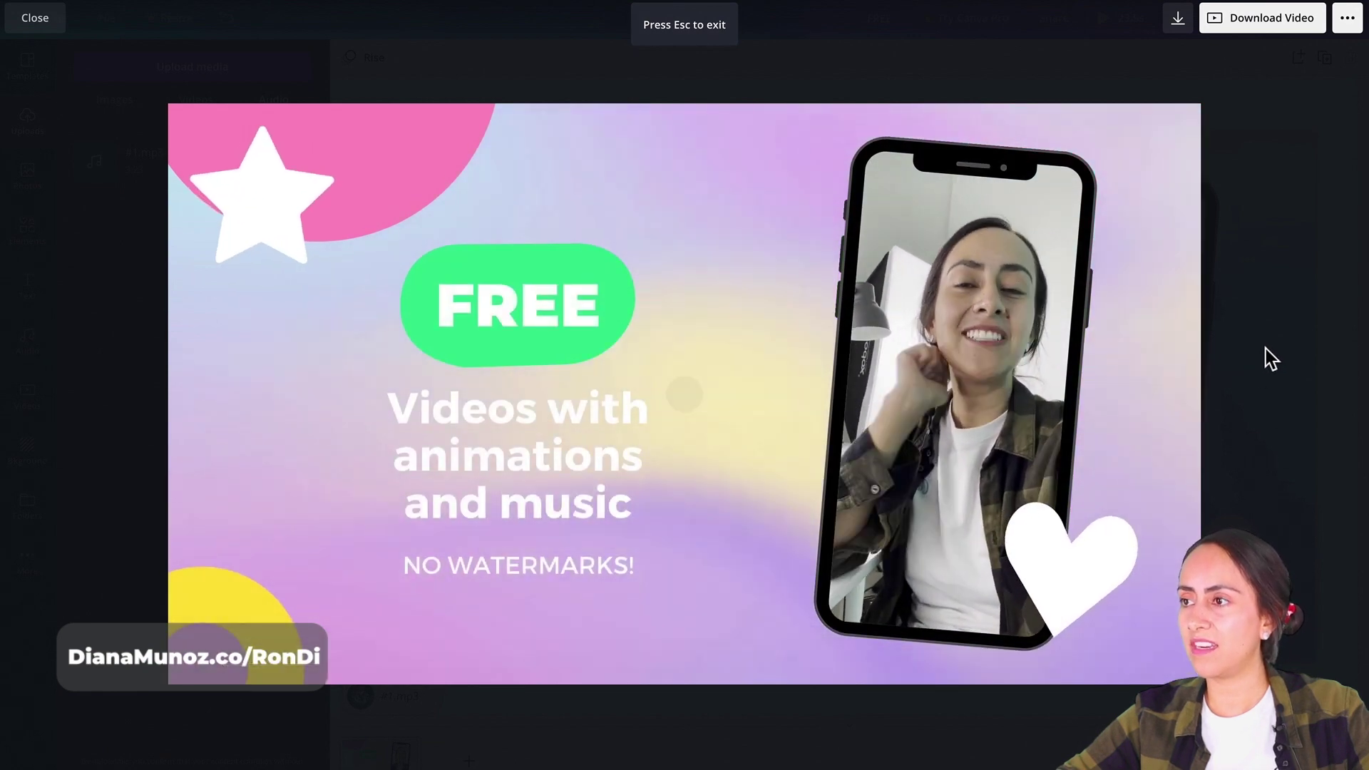
{"action": "left_click", "coordinate": [1264, 349]}
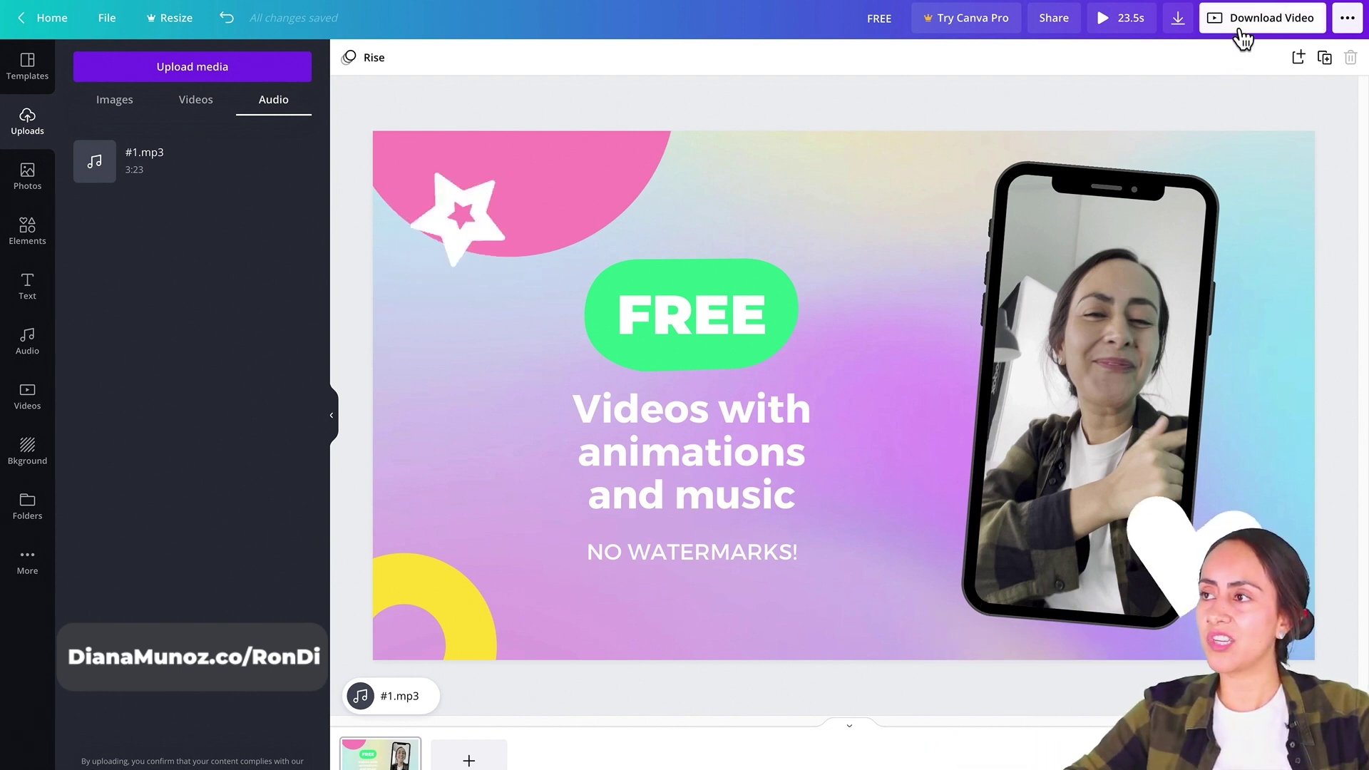
Step: Open the Download Video options and view the file types, keeping MP4 (high quality video)
{"action": "left_click", "coordinate": [1276, 21]}
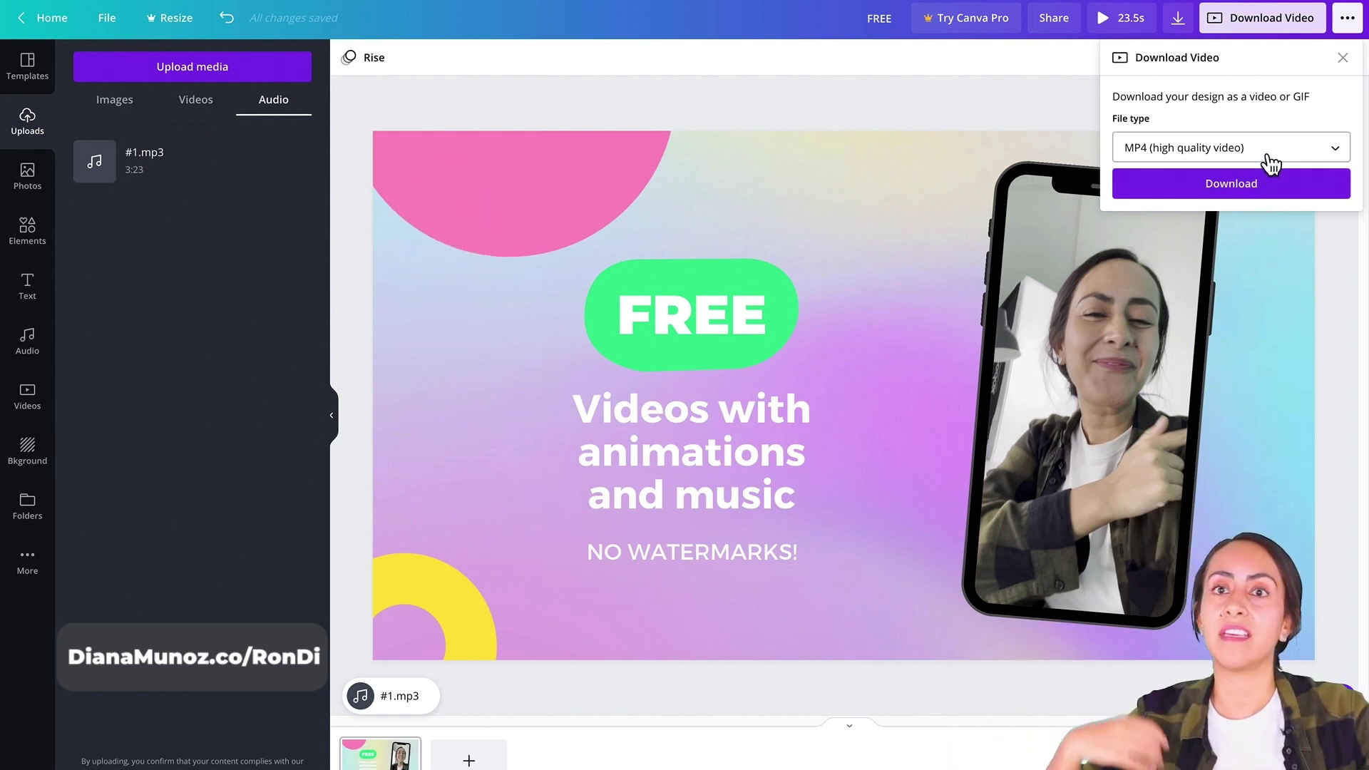
{"action": "left_click", "coordinate": [1270, 164]}
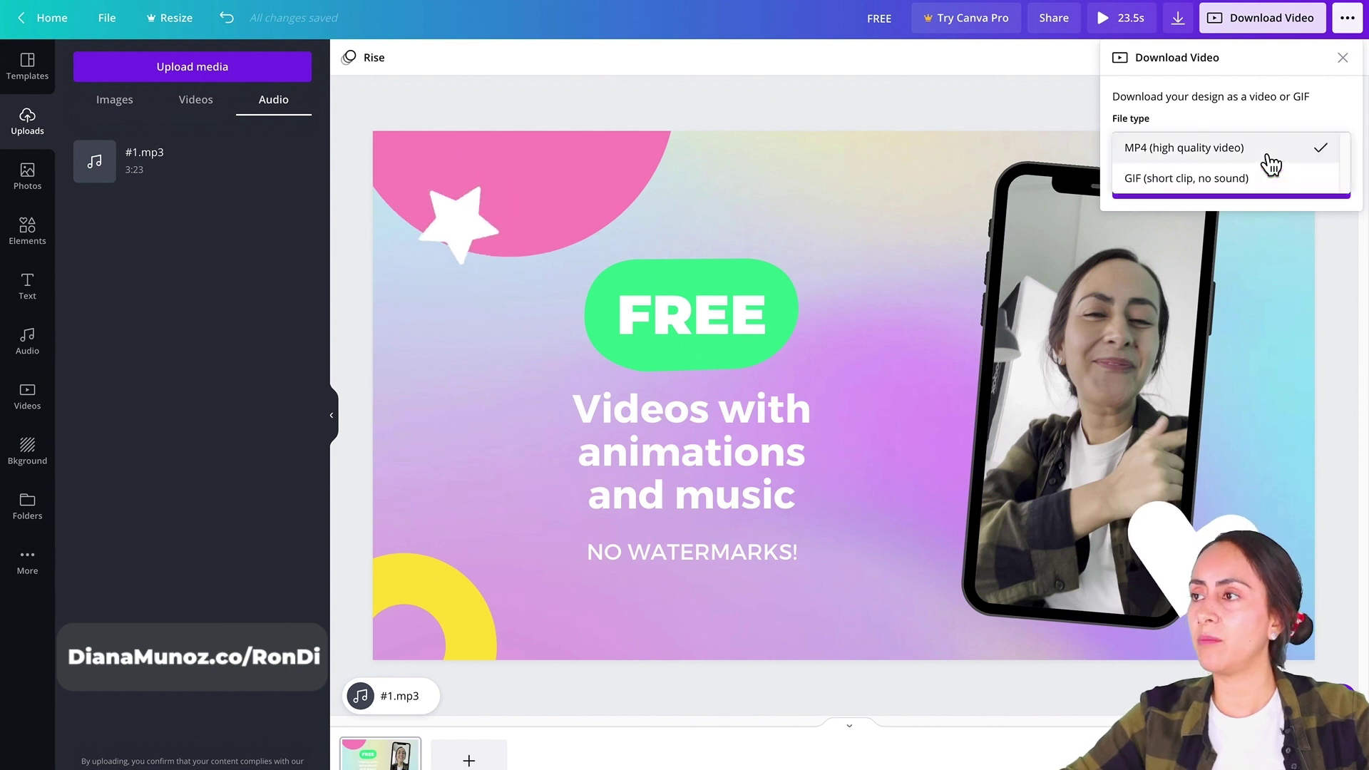